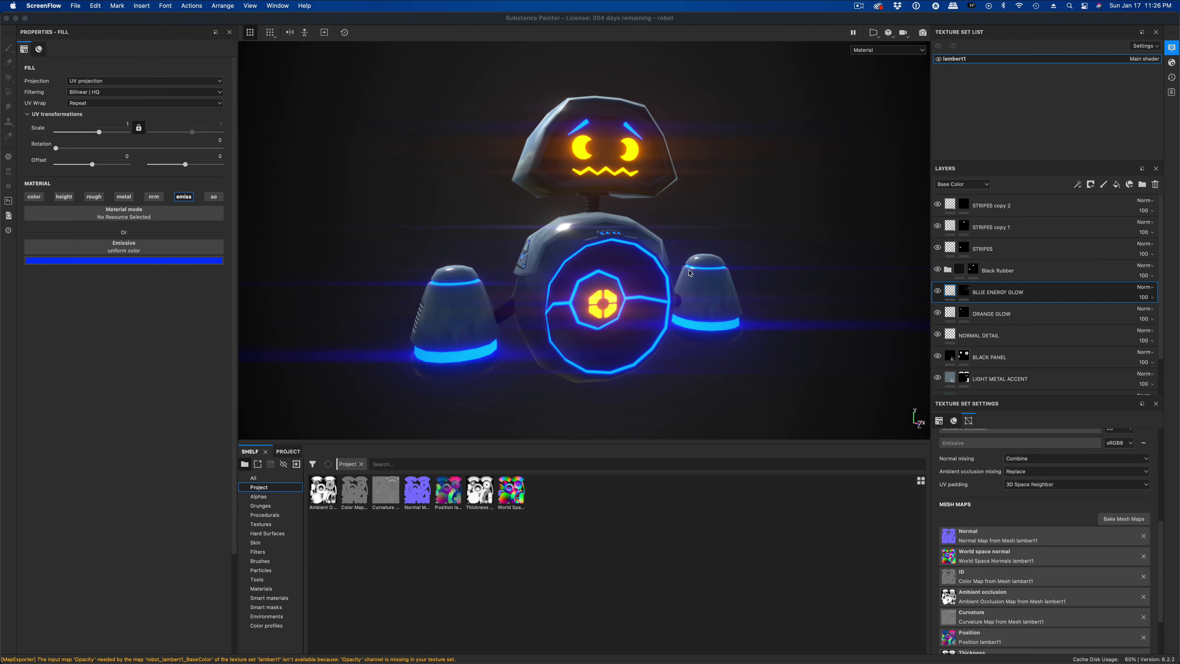
# Step: Compare the robot's appearance with post effects deactivated and activated, viewing it from several angles
pyautogui.click(822, 265)
pyautogui.moveTo(822, 265)
pyautogui.keyDown('alt'); pyautogui.mouseDown()
pyautogui.moveTo(769, 261)
pyautogui.moveTo(871, 262)
pyautogui.moveTo(581, 264)
pyautogui.moveTo(796, 263)
pyautogui.mouseUp(); pyautogui.keyUp('alt')
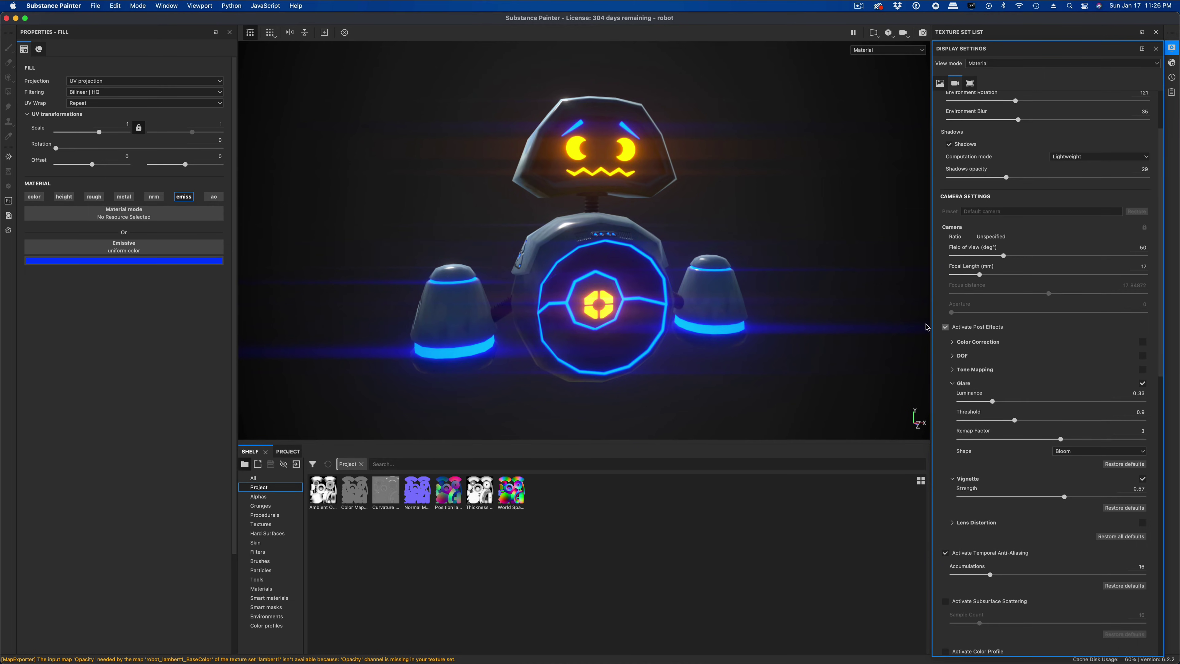
pyautogui.keyDown('alt'); pyautogui.moveTo(827, 308); pyautogui.dragTo(823, 292); pyautogui.keyUp('alt')
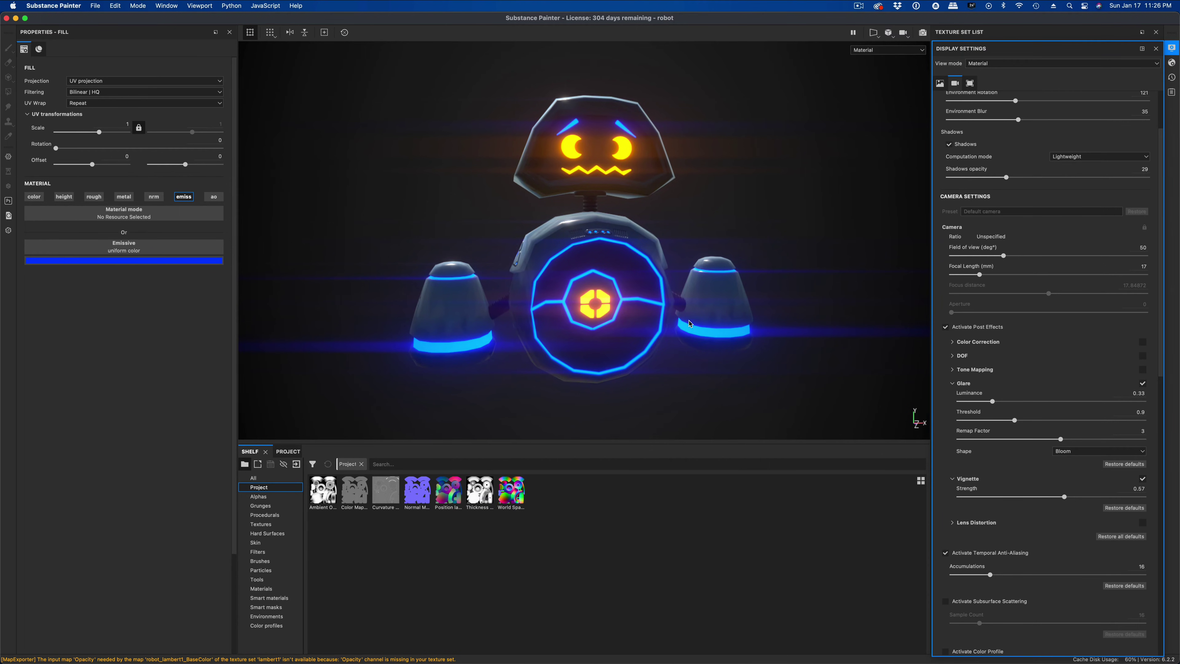
pyautogui.click(946, 328)
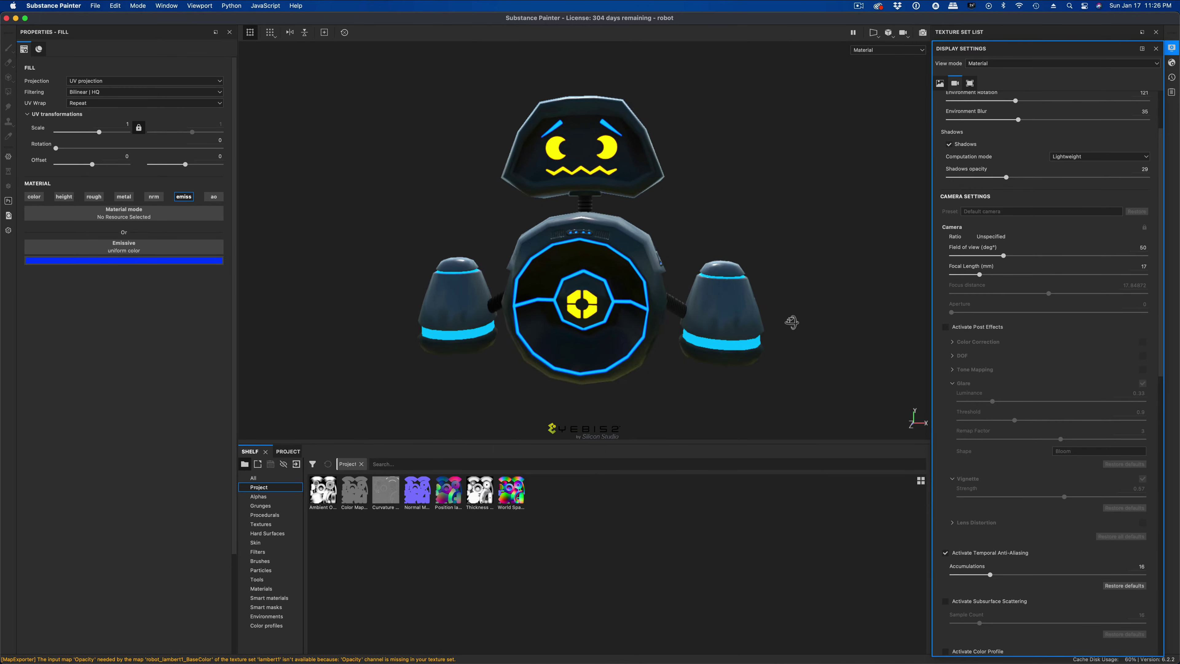
pyautogui.keyDown('alt'); pyautogui.moveTo(559, 191); pyautogui.dragTo(894, 180); pyautogui.keyUp('alt')
pyautogui.keyDown('alt'); pyautogui.moveTo(399, 240); pyautogui.dragTo(851, 272); pyautogui.keyUp('alt')
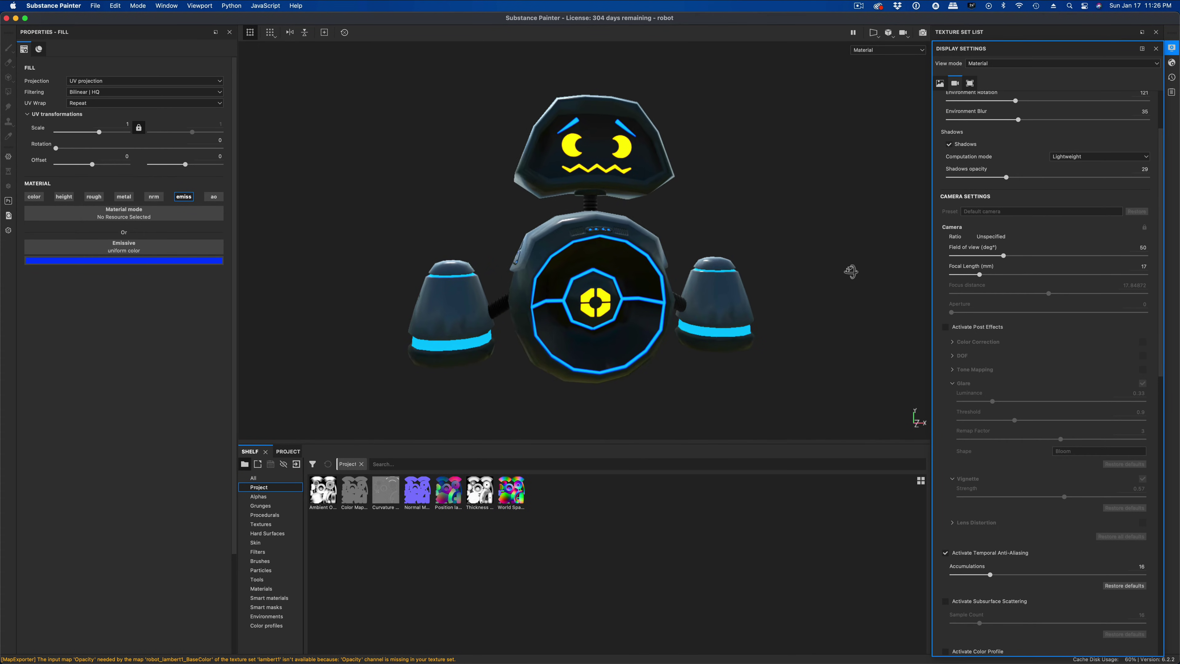
pyautogui.keyDown('alt'); pyautogui.moveTo(785, 242); pyautogui.dragTo(700, 222); pyautogui.keyUp('alt')
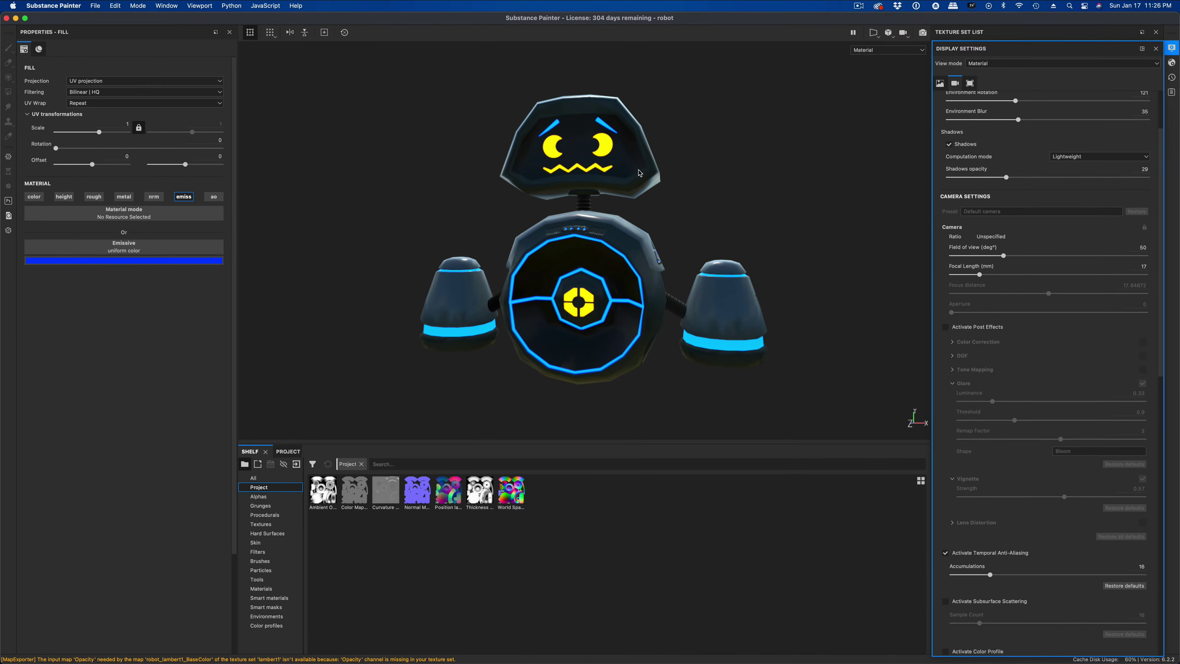
pyautogui.keyDown('alt'); pyautogui.moveTo(640, 173); pyautogui.dragTo(772, 224); pyautogui.keyUp('alt')
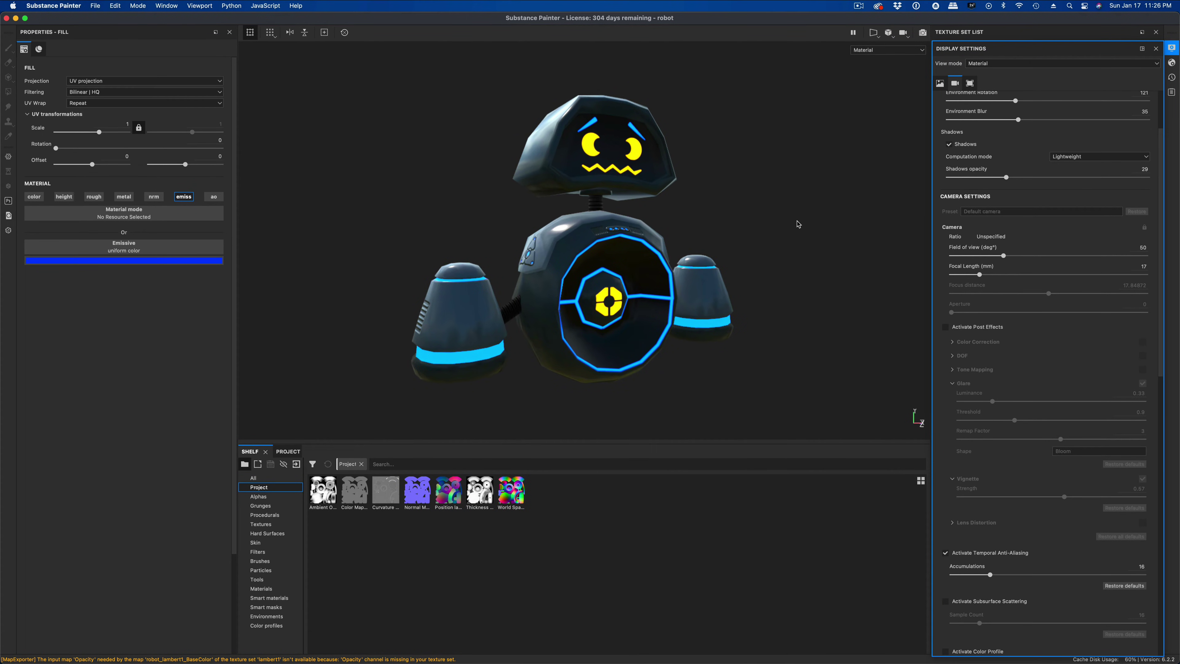
pyautogui.click(946, 327)
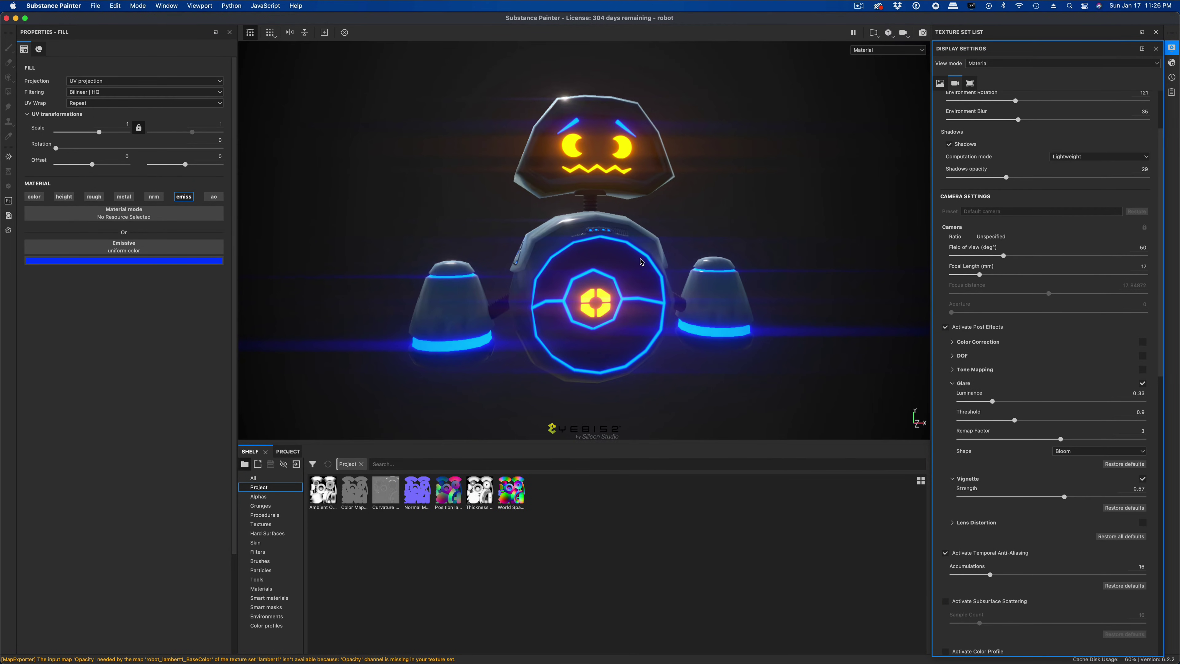
pyautogui.keyDown('alt'); pyautogui.moveTo(803, 327); pyautogui.dragTo(673, 331); pyautogui.keyUp('alt')
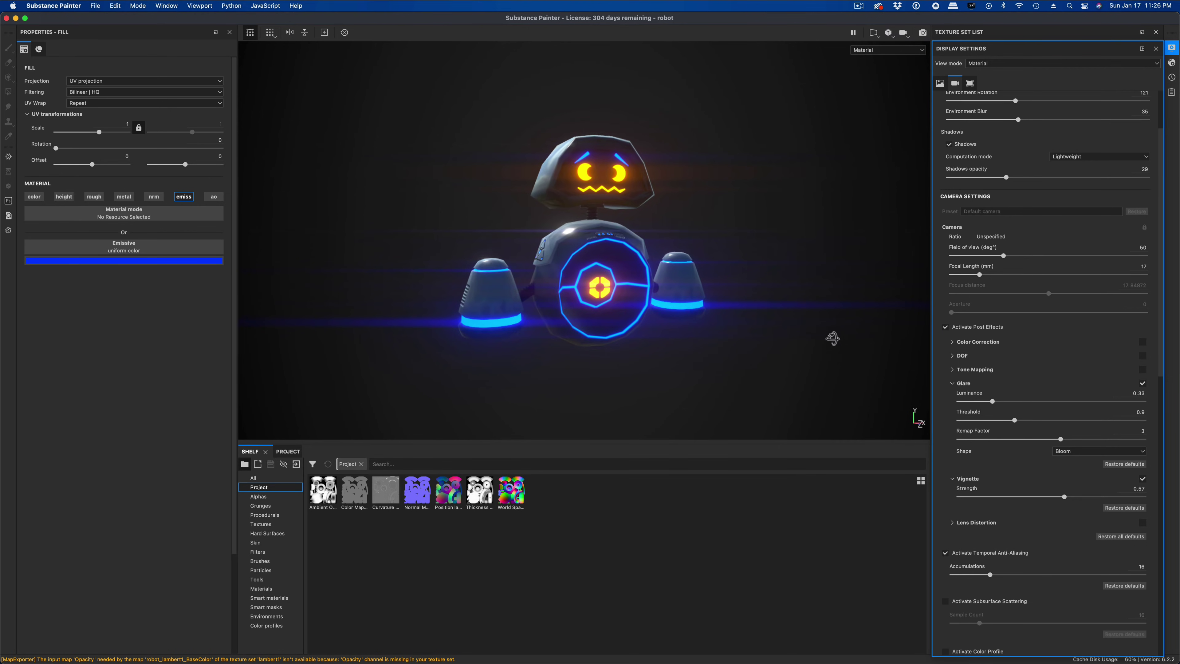
pyautogui.keyDown('alt'); pyautogui.moveTo(837, 330); pyautogui.dragTo(853, 333); pyautogui.keyUp('alt')
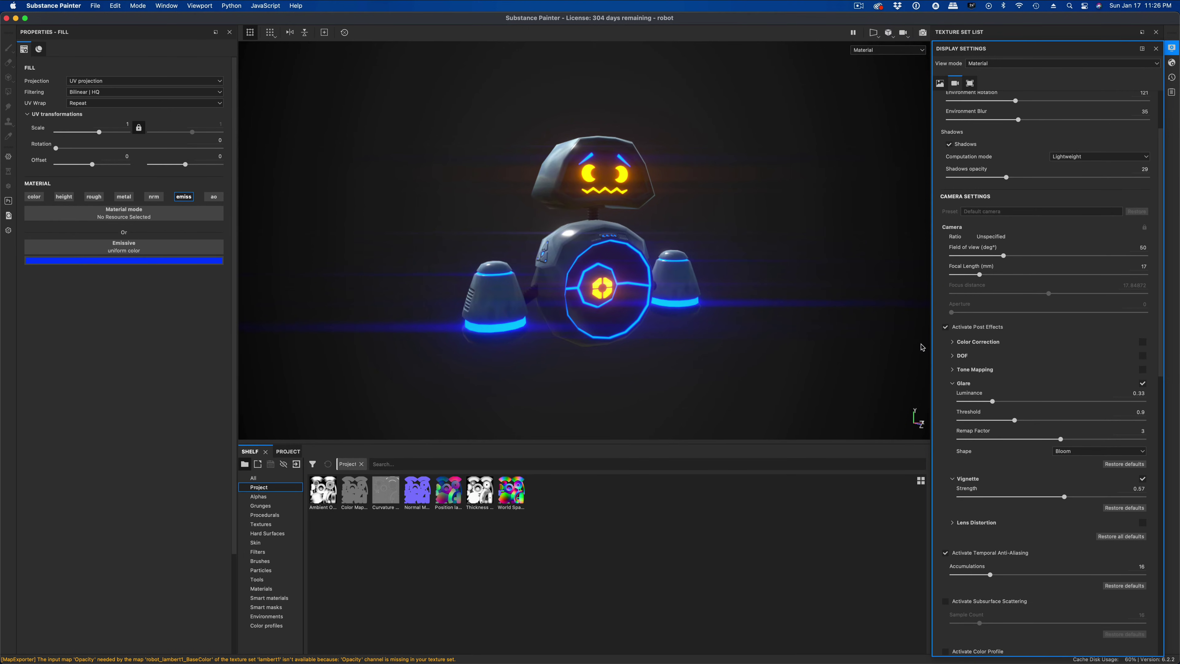
# Step: Deactivate post effects in the display settings and inspect the robot's side and front without glare
pyautogui.click(946, 327)
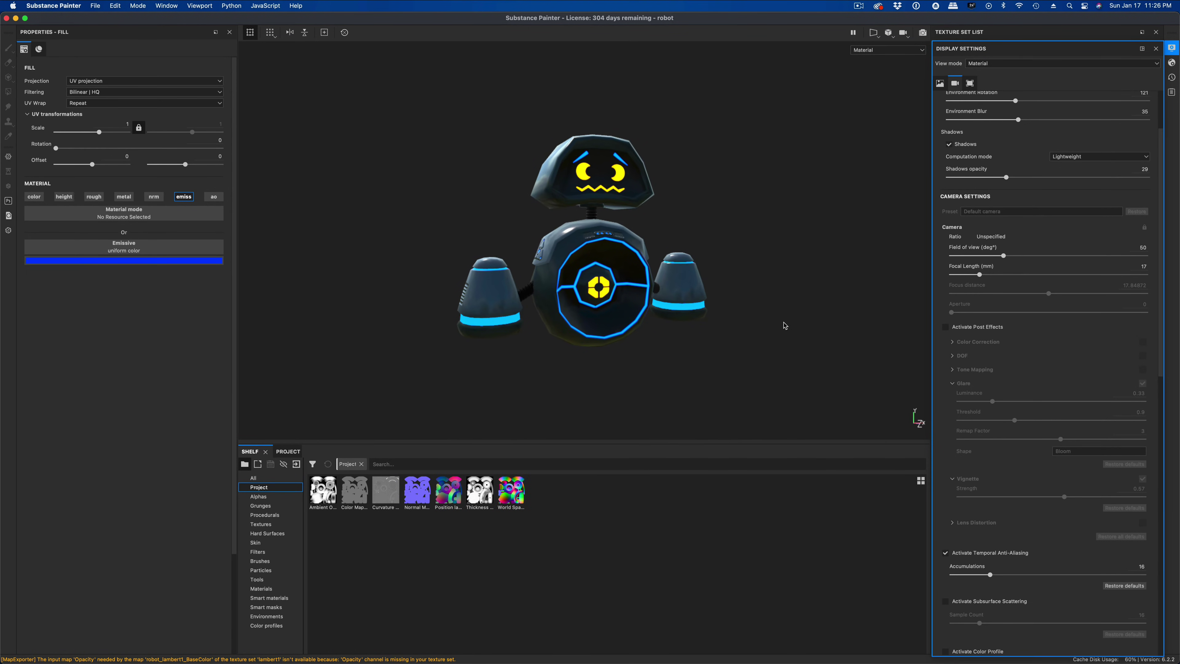
pyautogui.scroll(5, 787, 330)
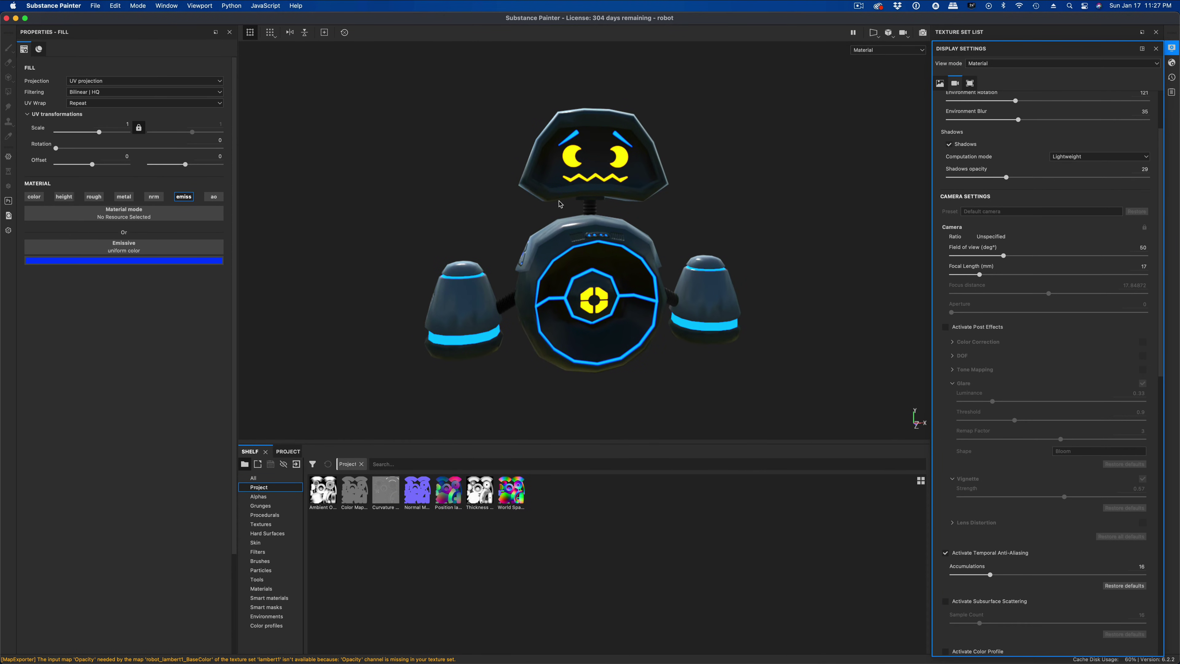
pyautogui.keyDown('alt'); pyautogui.moveTo(560, 204); pyautogui.dragTo(479, 270); pyautogui.keyUp('alt')
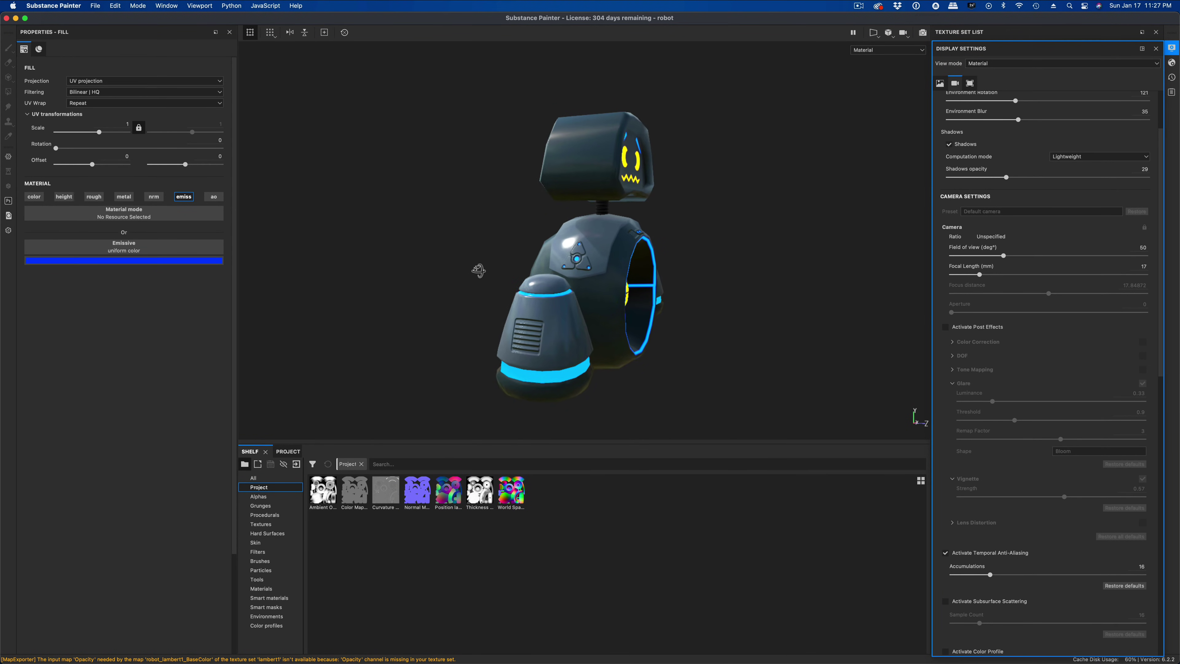
pyautogui.keyDown('alt'); pyautogui.moveTo(432, 311); pyautogui.dragTo(782, 236); pyautogui.keyUp('alt')
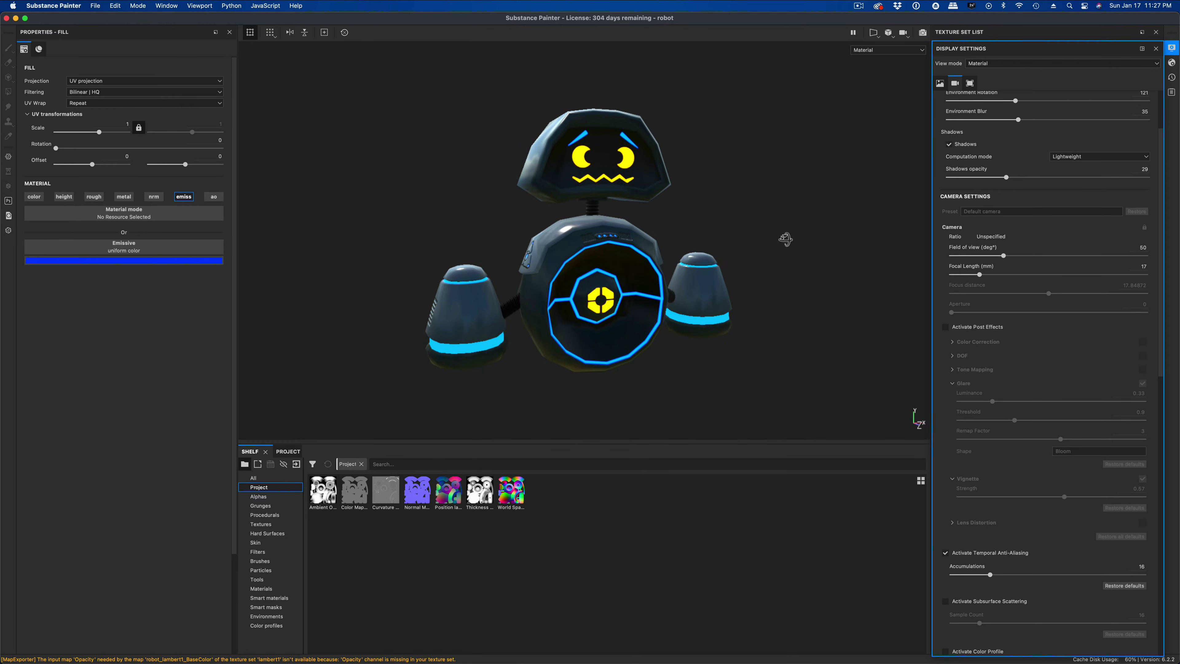
# Step: Open the texture export dialog and review lambert1's output maps and the global export settings
pyautogui.click(94, 6)
pyautogui.click(121, 184)
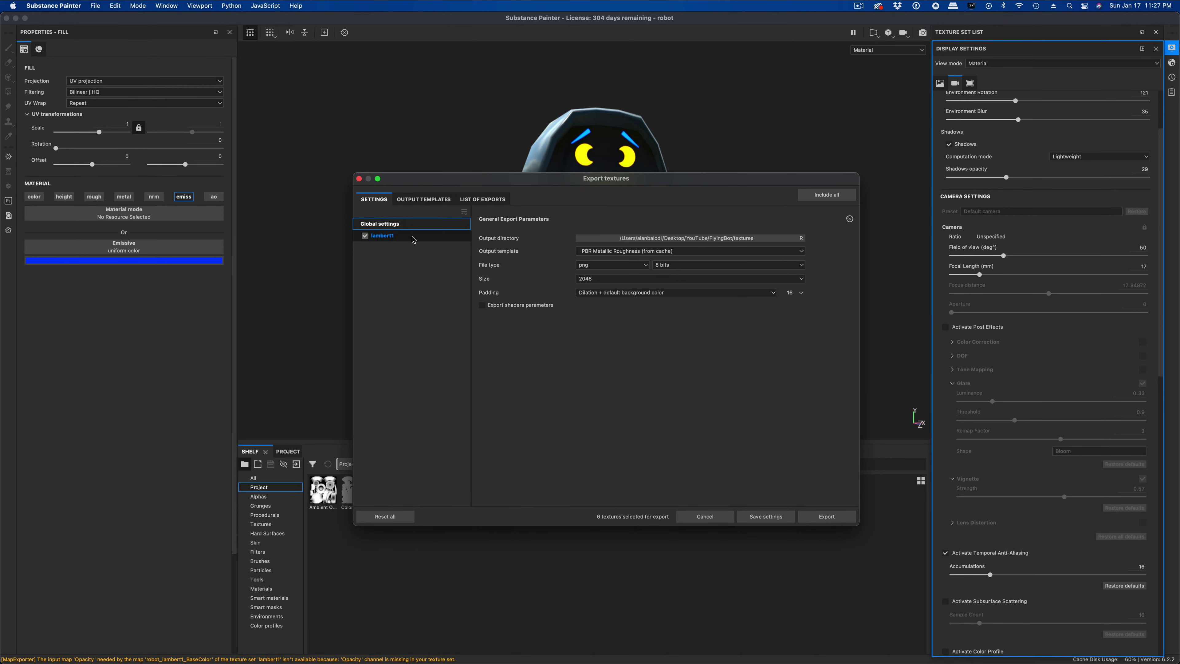
pyautogui.click(413, 237)
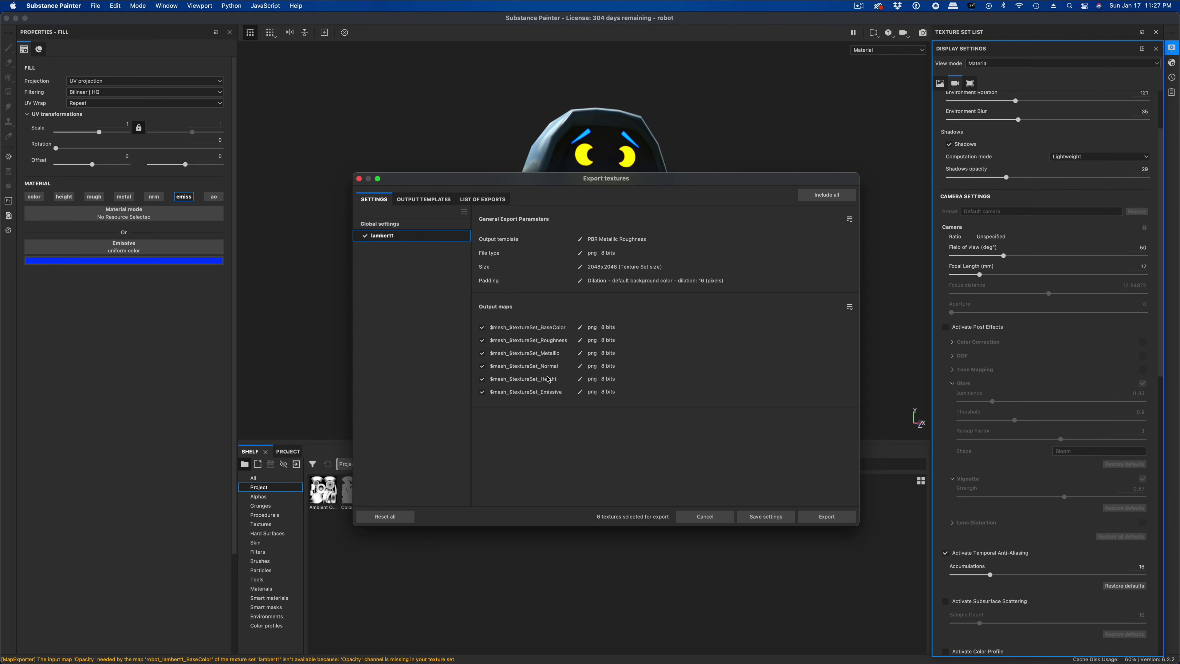
pyautogui.click(425, 224)
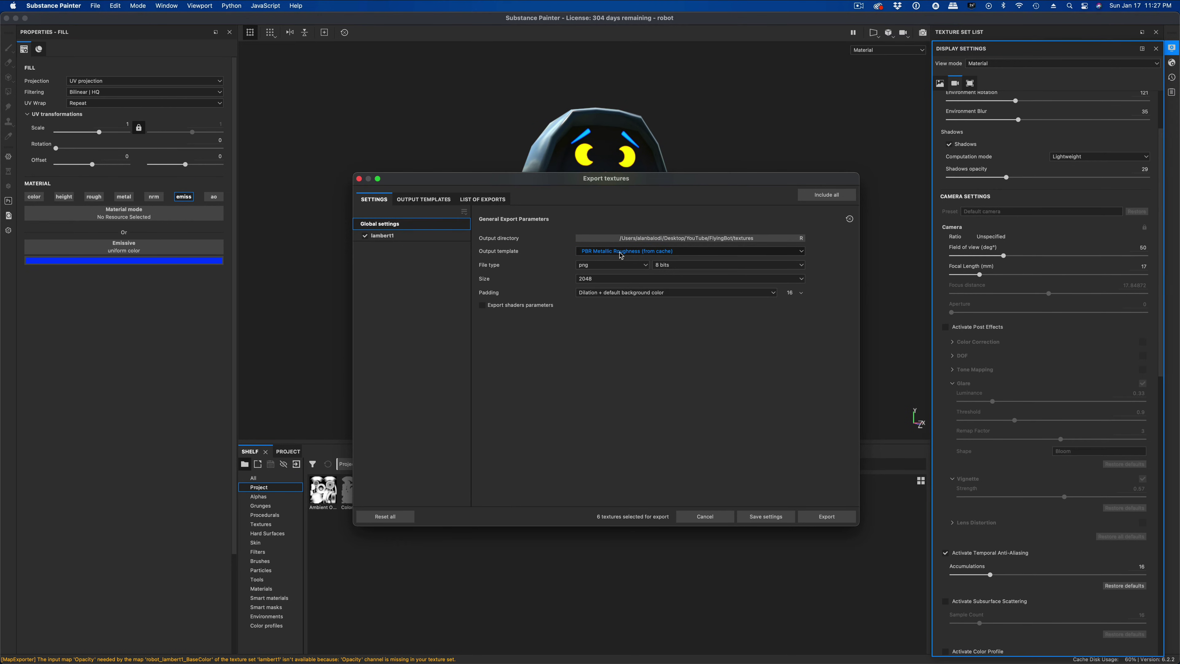
# Step: Choose Dilation + default background color as the padding for the exported textures
pyautogui.moveTo(613, 182); pyautogui.dragTo(564, 162)
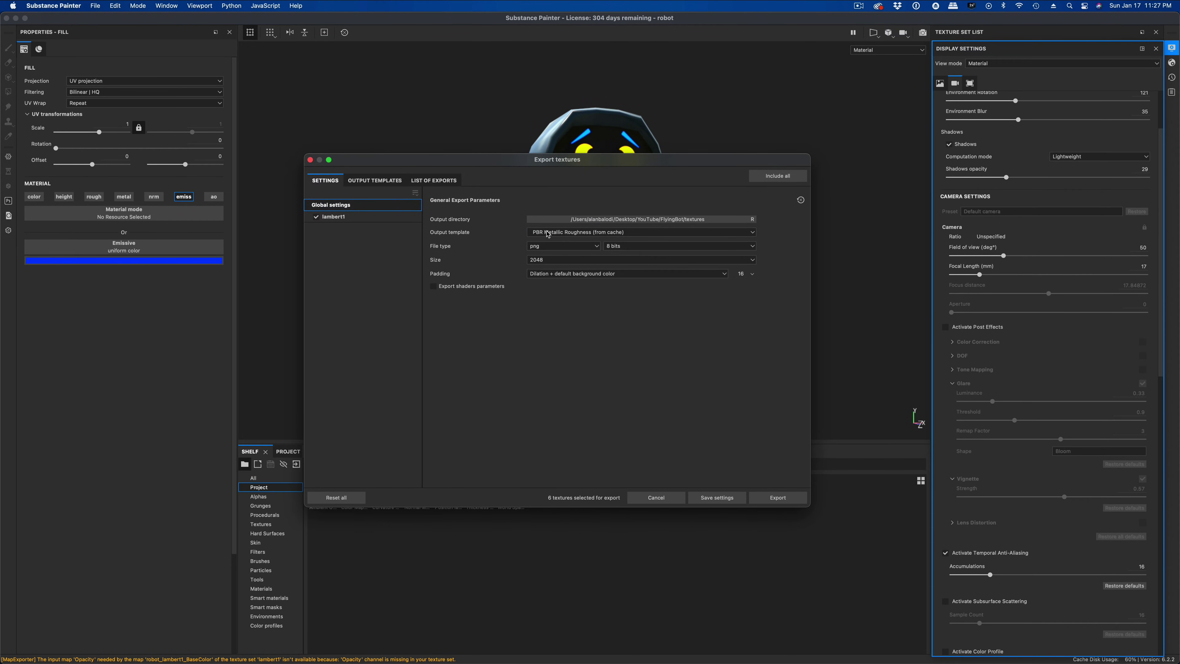
pyautogui.click(616, 274)
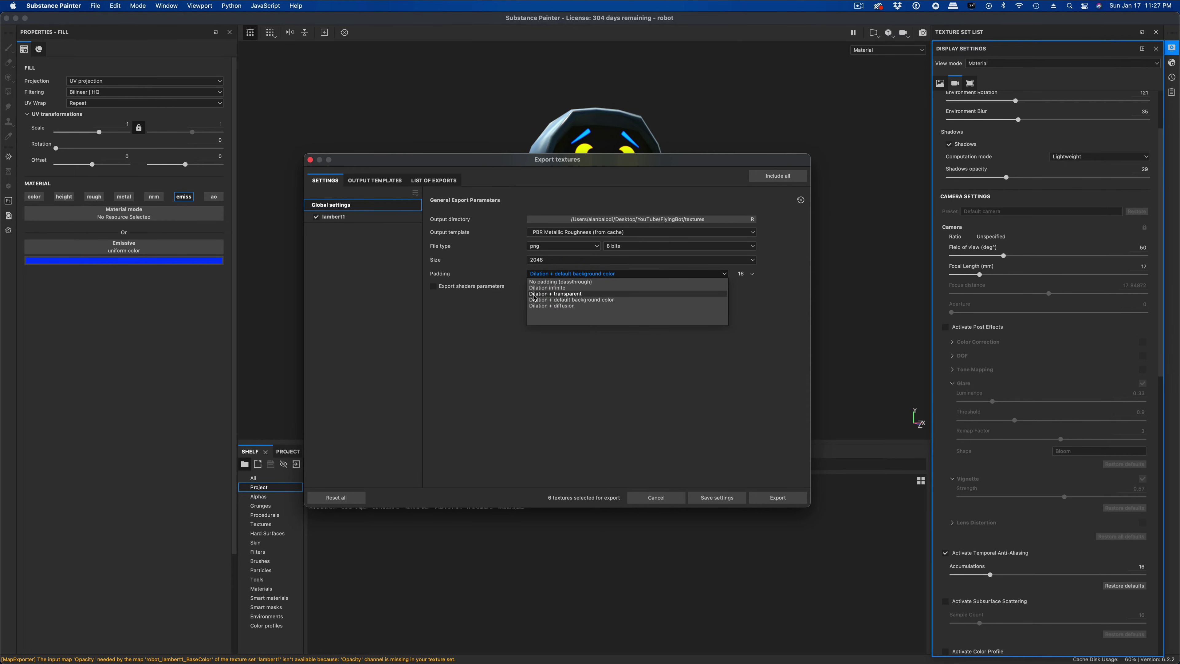
pyautogui.click(569, 302)
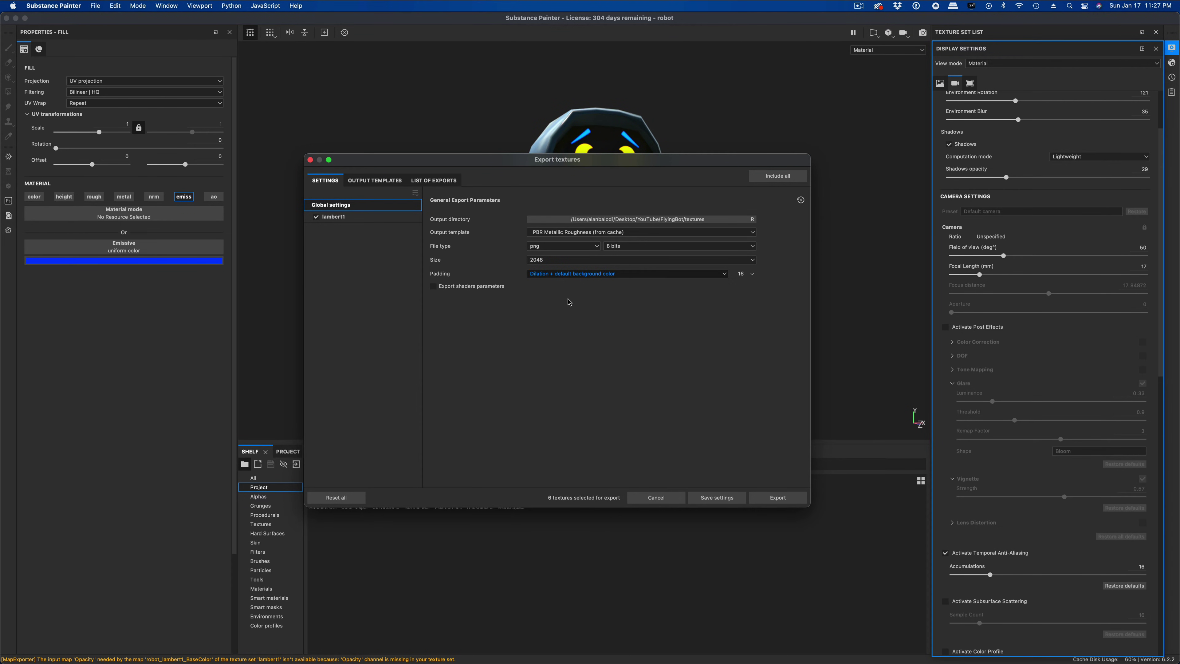
pyautogui.doubleClick(538, 263)
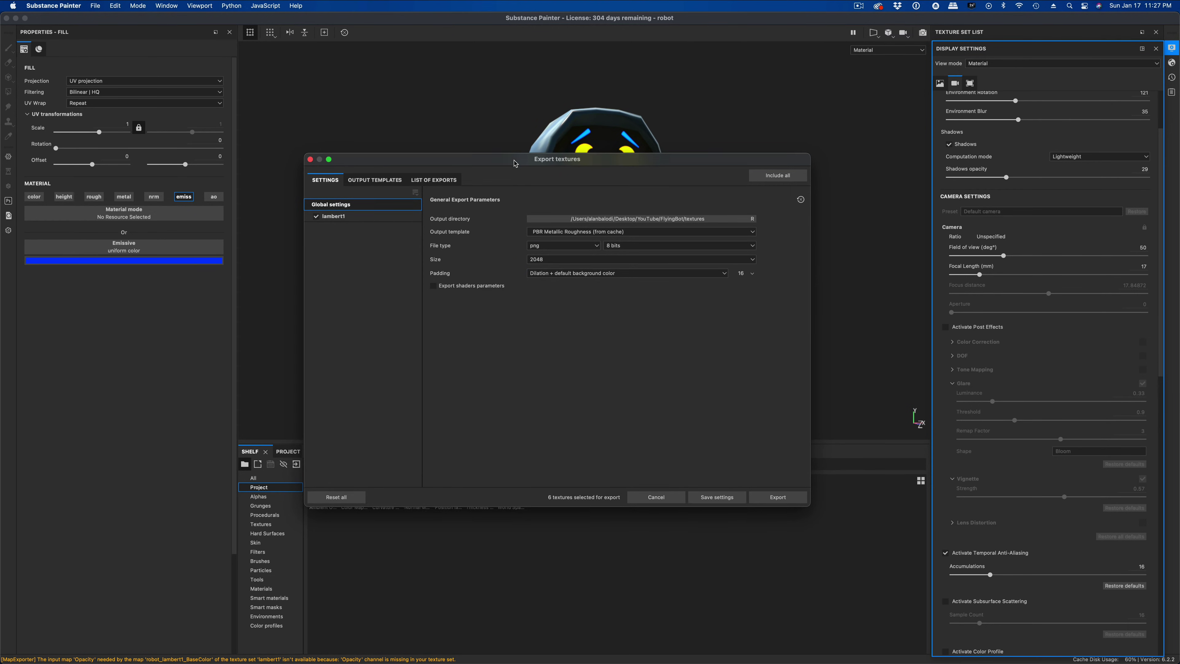
pyautogui.moveTo(512, 162); pyautogui.dragTo(522, 171)
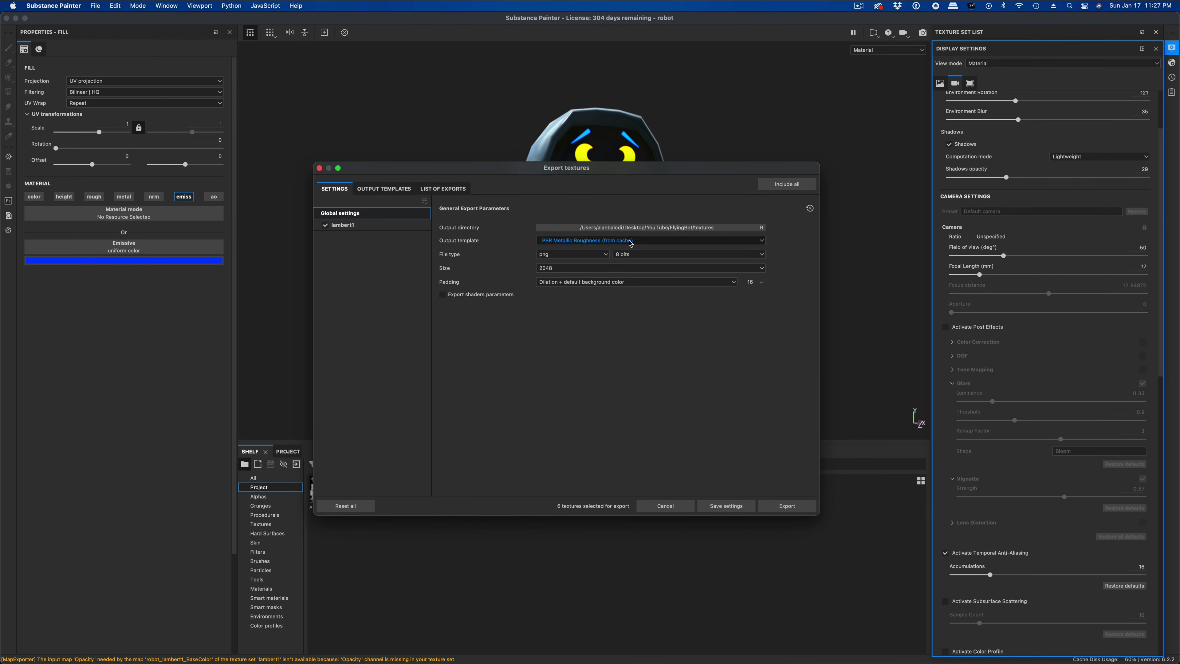
# Step: Choose the FlyingBot project's textures folder as the output directory and export the textures
pyautogui.click(642, 228)
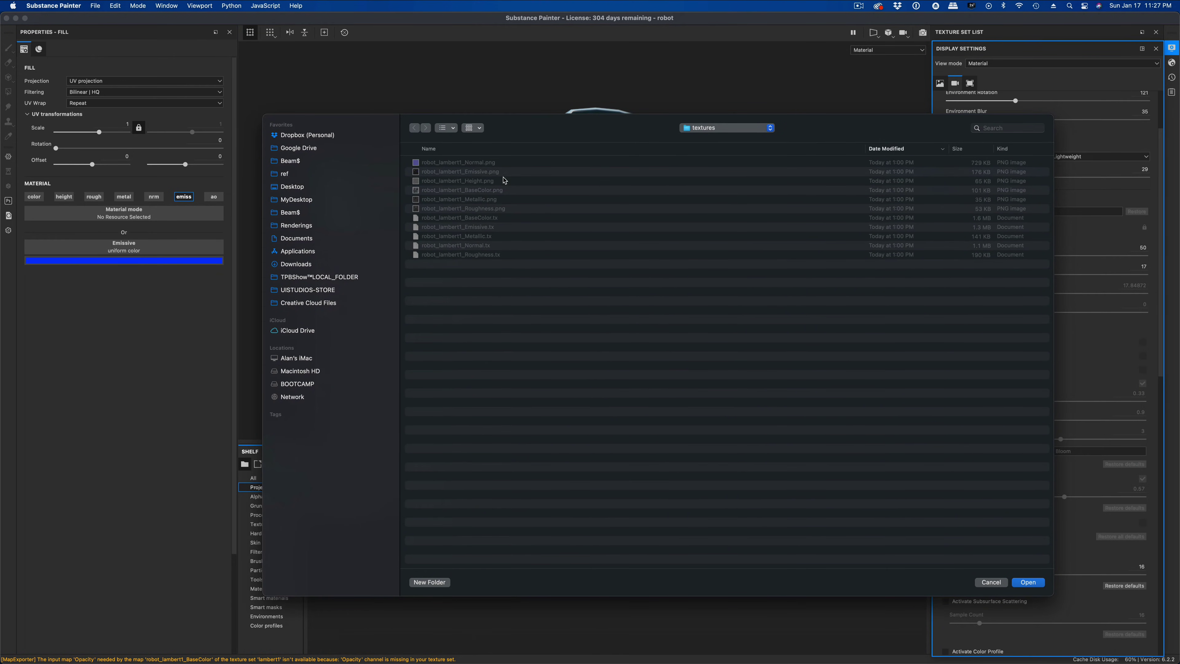
pyautogui.click(1033, 583)
pyautogui.click(781, 507)
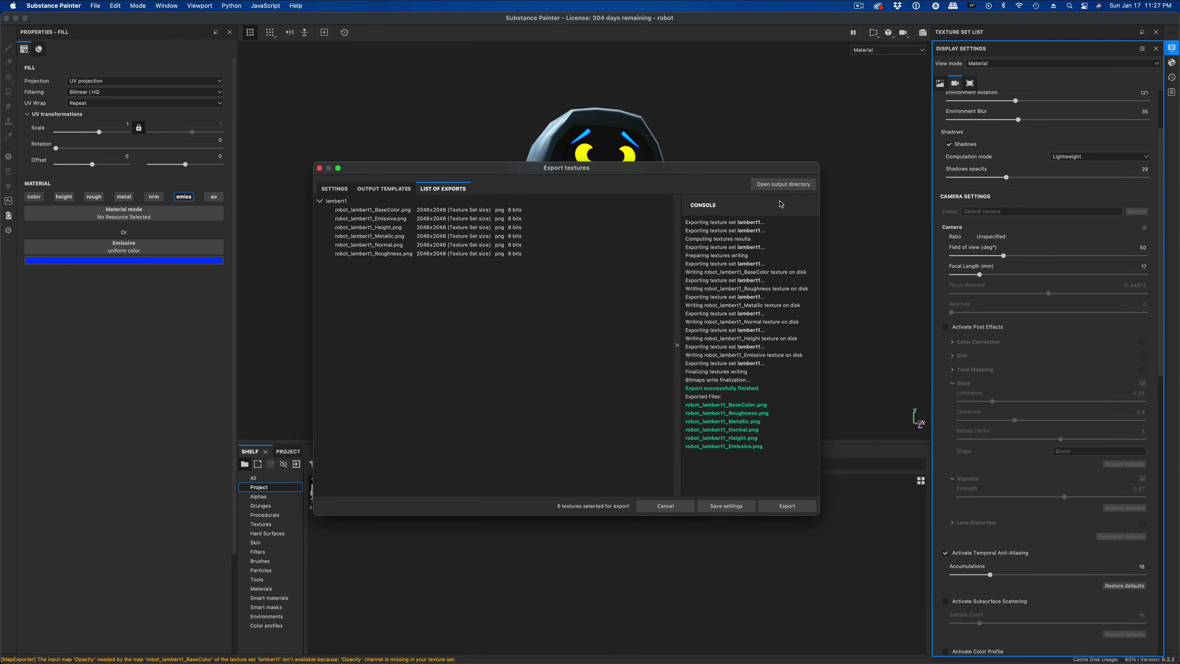
# Step: Open the export output directory and move the five robot_lambert1 .tx files to the Trash
pyautogui.click(784, 184)
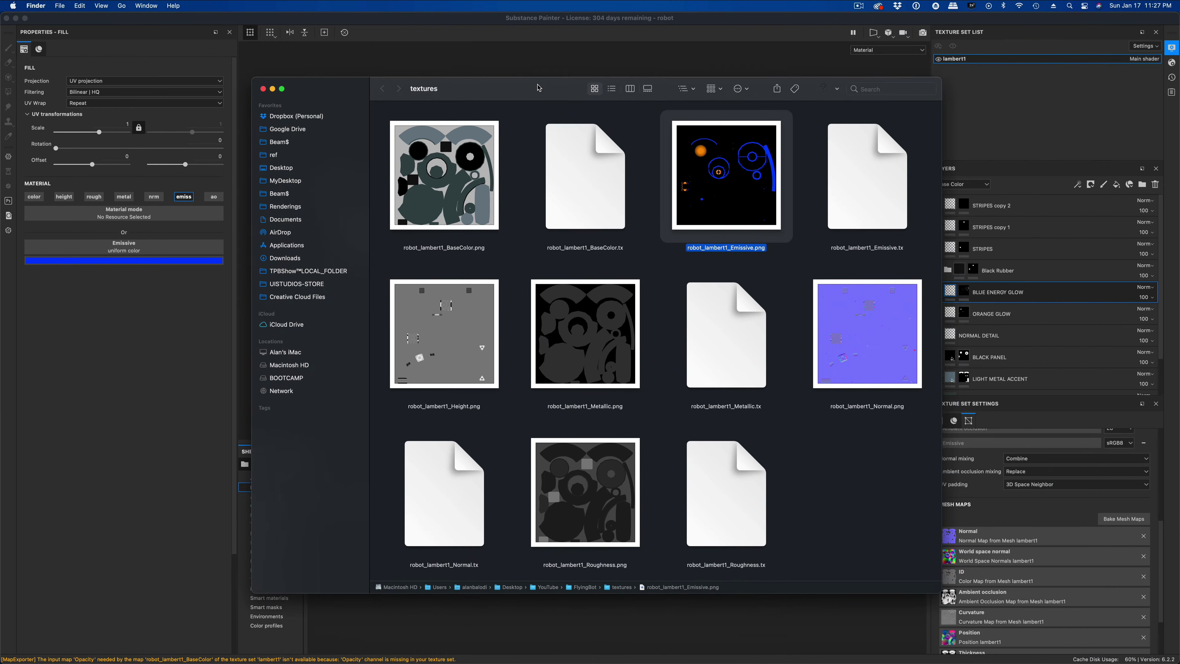
pyautogui.moveTo(539, 88); pyautogui.dragTo(535, 85)
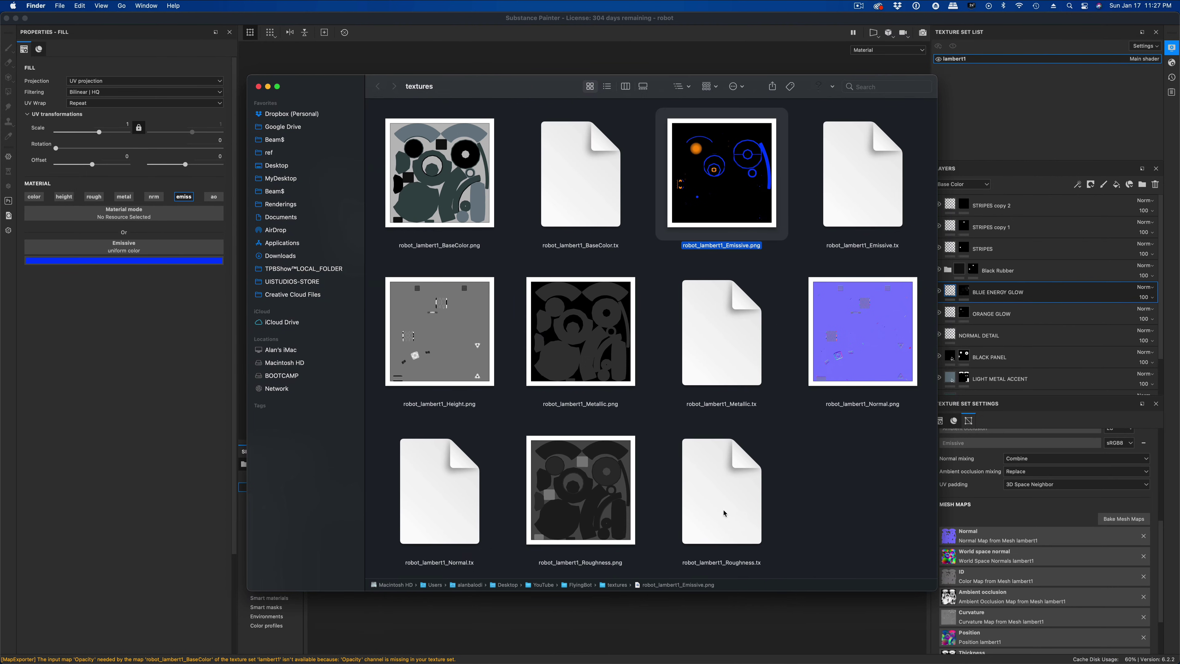
pyautogui.click(724, 500)
pyautogui.keyDown('super'); pyautogui.click(448, 491); pyautogui.keyUp('super')
pyautogui.keyDown('super'); pyautogui.click(692, 369); pyautogui.keyUp('super')
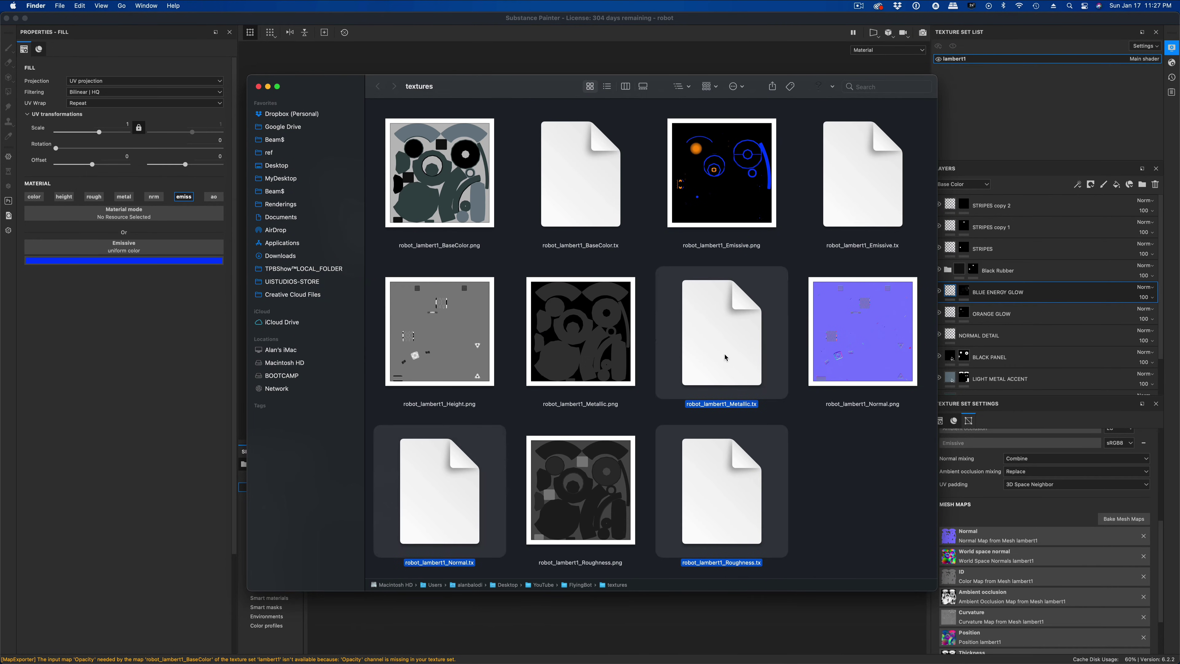
pyautogui.keyDown('super'); pyautogui.click(594, 206); pyautogui.keyUp('super')
pyautogui.keyDown('super'); pyautogui.click(870, 198); pyautogui.keyUp('super')
pyautogui.rightClick(870, 199)
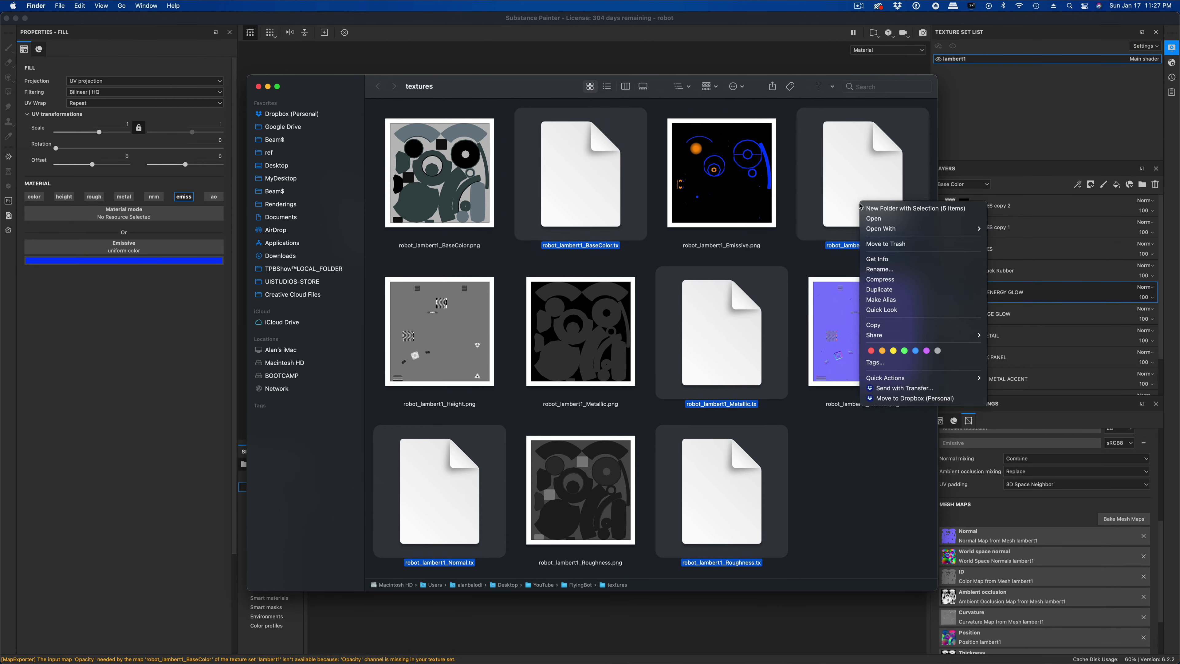
pyautogui.click(872, 243)
pyautogui.click(809, 403)
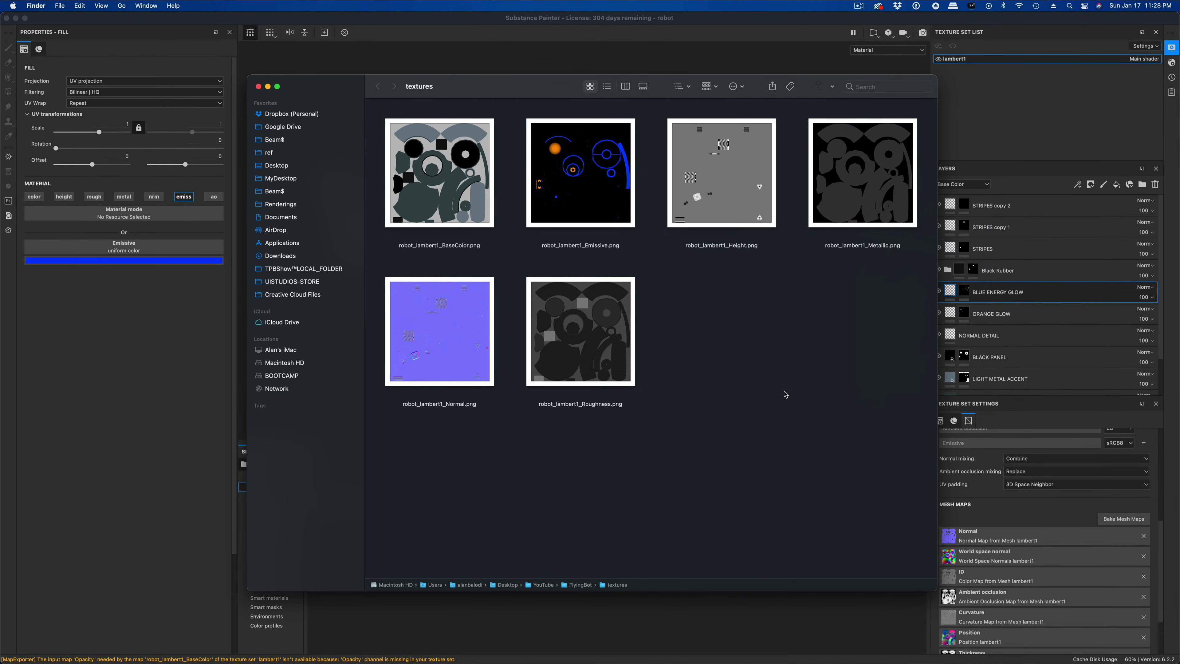
# Step: Look over the exported PNG maps and close the textures folder window
pyautogui.moveTo(373, 161); pyautogui.dragTo(801, 453)
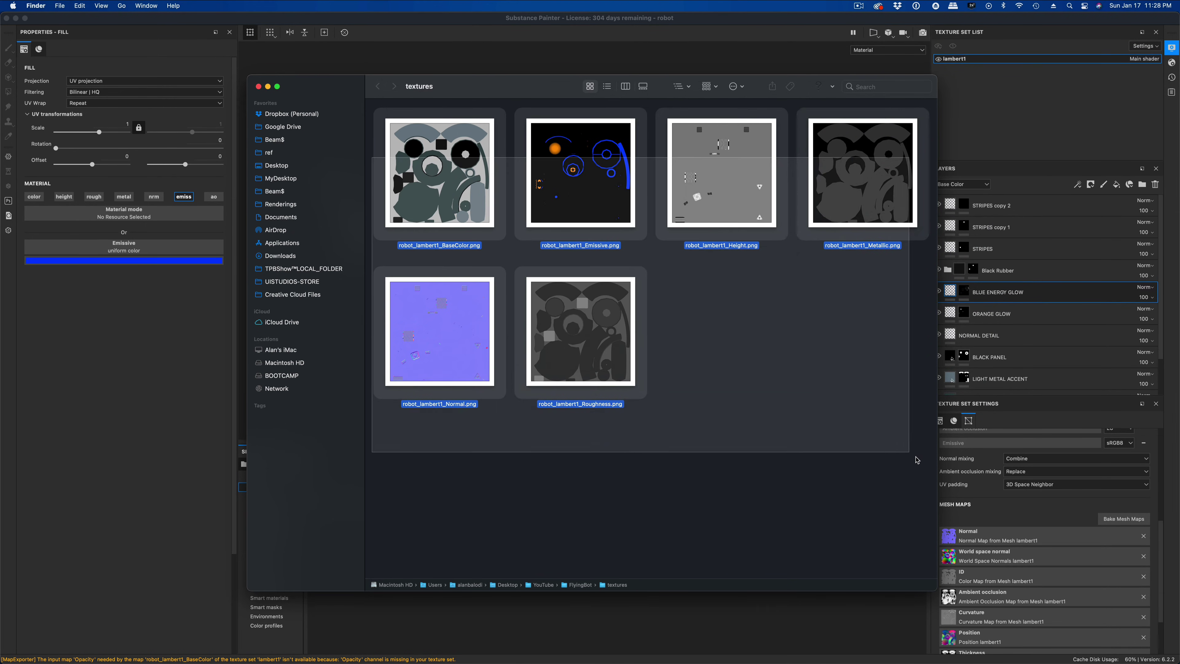
pyautogui.click(801, 453)
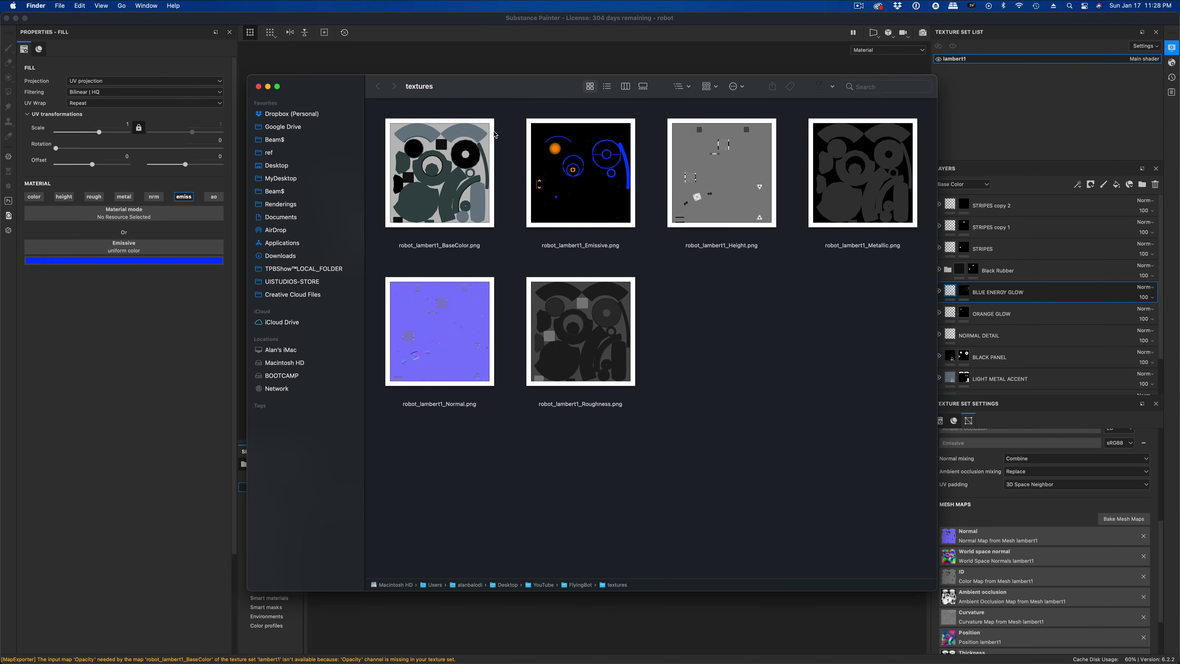
pyautogui.moveTo(477, 89); pyautogui.dragTo(503, 101)
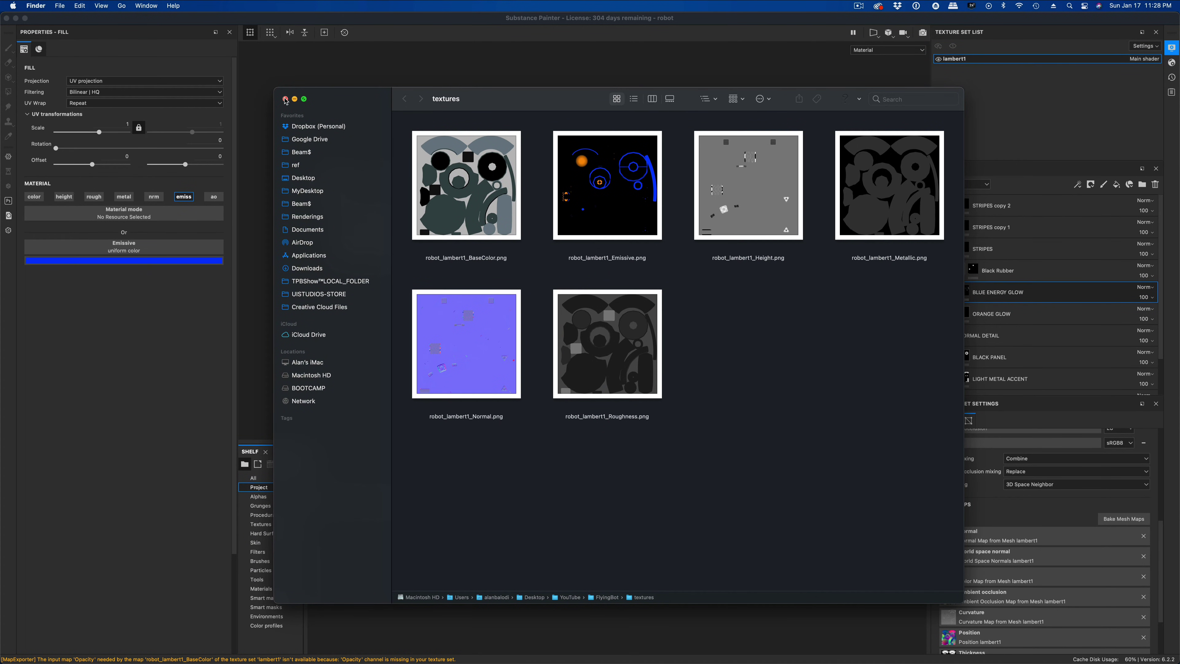
pyautogui.click(286, 101)
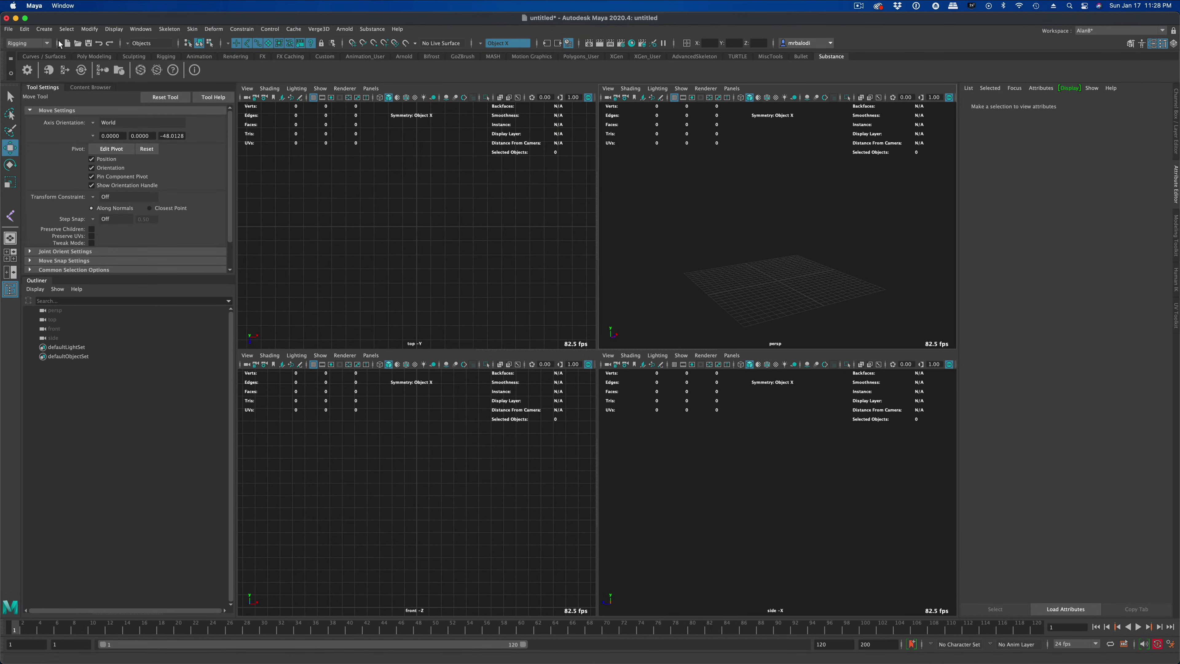
# Step: Import robot.fbx from the FlyingBot folder into the empty Maya scene
pyautogui.click(8, 29)
pyautogui.click(29, 131)
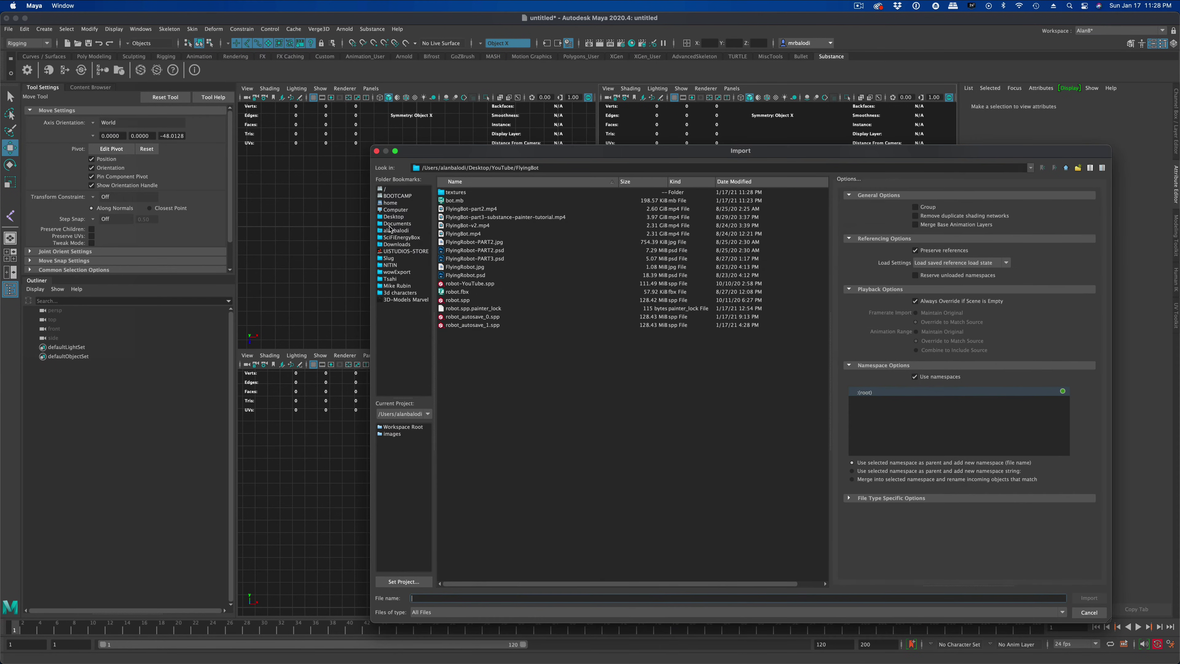
pyautogui.doubleClick(458, 293)
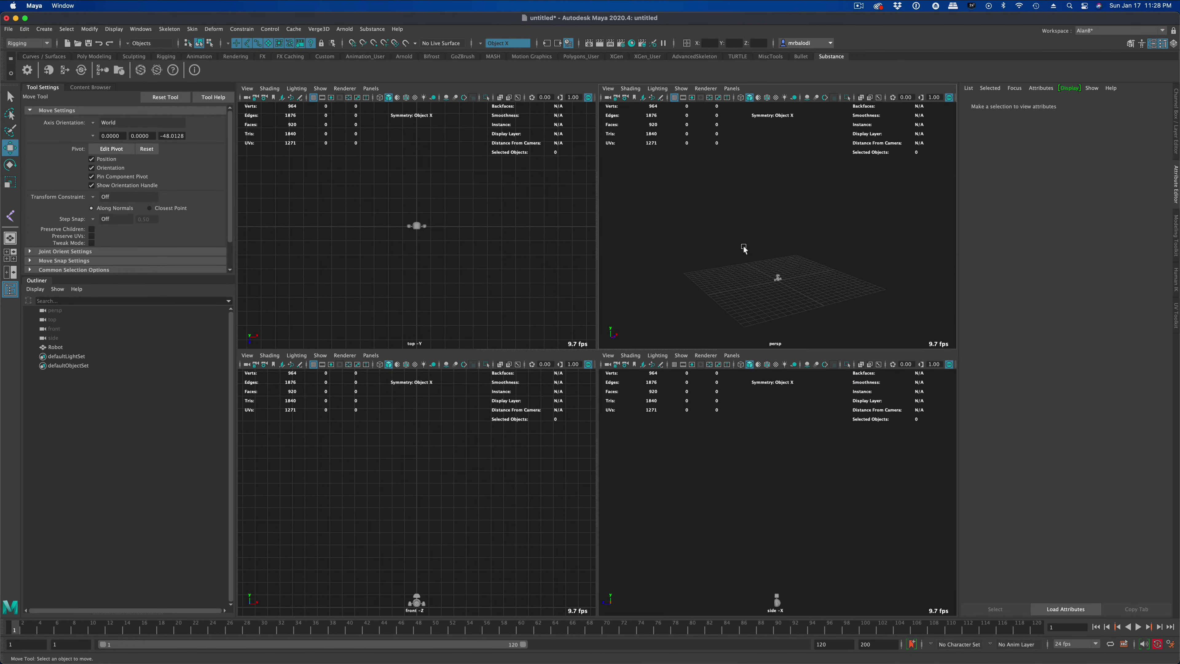
# Step: Scale the robot up uniformly to many times its size and raise it so it sits above the ground grid
pyautogui.moveTo(743, 246); pyautogui.dragTo(827, 319)
pyautogui.press('r')
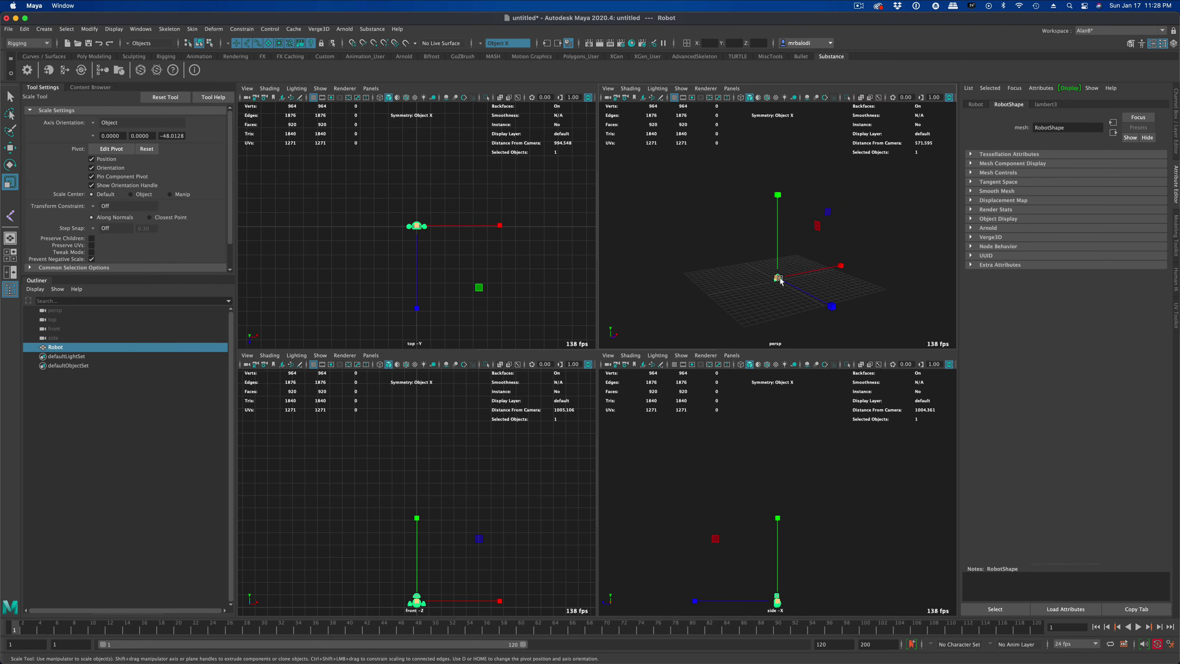
pyautogui.moveTo(777, 278); pyautogui.dragTo(869, 190)
pyautogui.press('w')
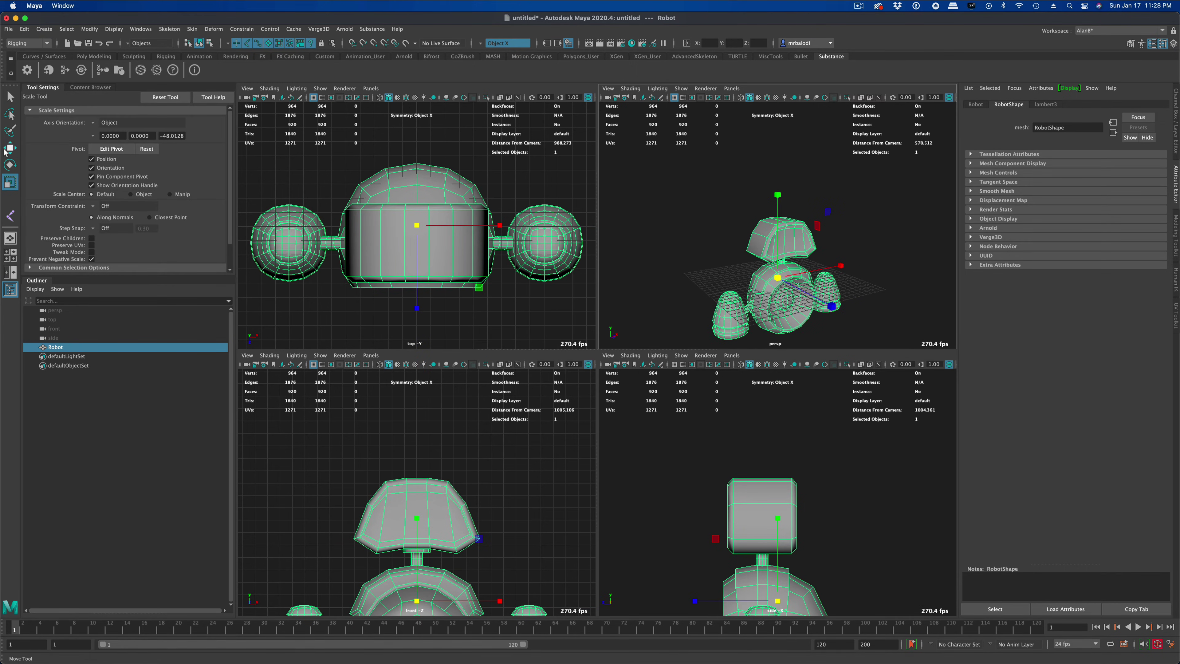
pyautogui.moveTo(778, 196); pyautogui.dragTo(781, 154)
pyautogui.keyDown('alt'); pyautogui.moveTo(635, 411); pyautogui.dragTo(678, 415); pyautogui.keyUp('alt')
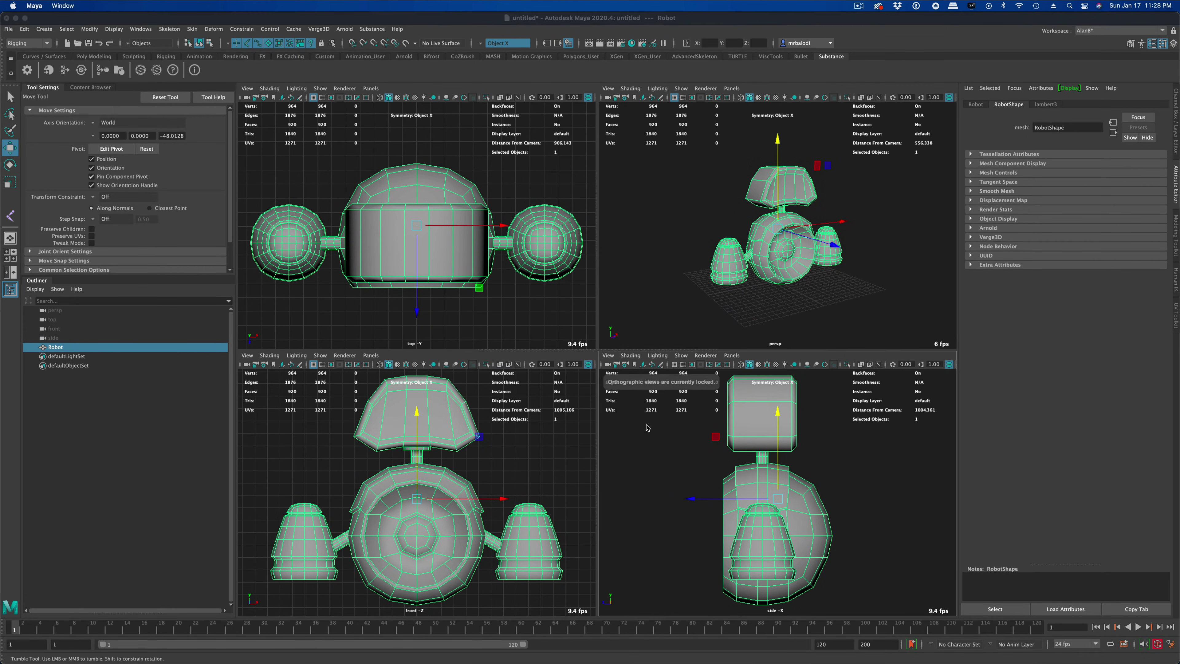
pyautogui.hotkey('shift', 'f')
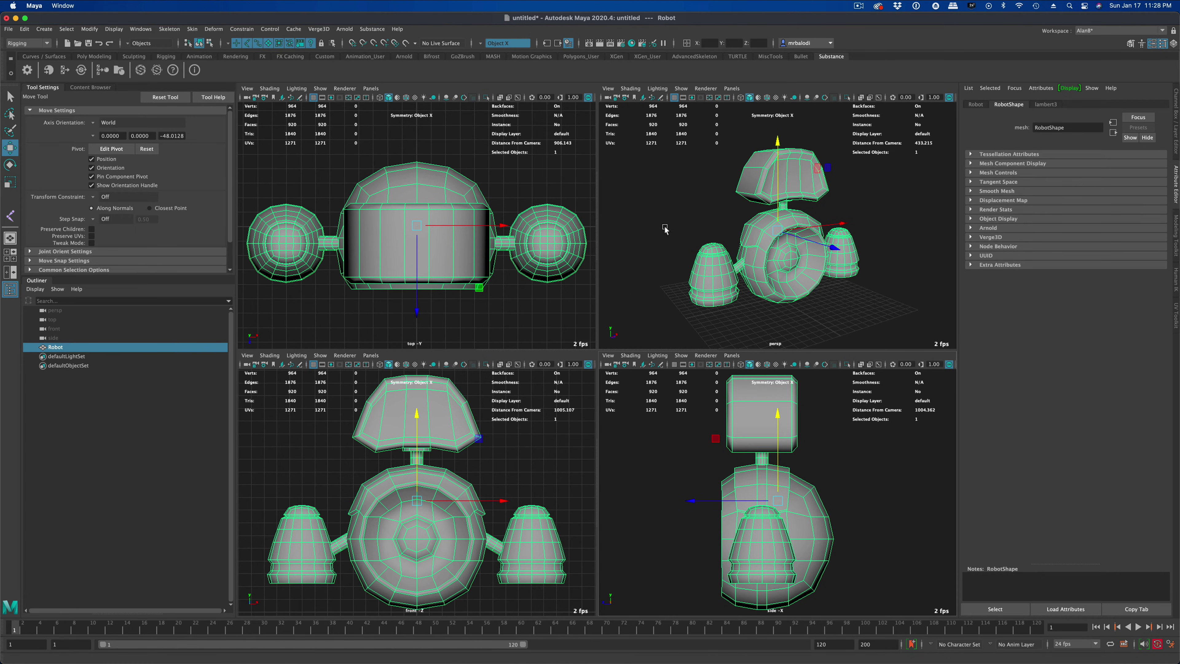
# Step: Maximize the perspective view on the robot and clear the selection
pyautogui.press('space')
pyautogui.keyDown('alt'); pyautogui.moveTo(627, 307); pyautogui.dragTo(767, 437); pyautogui.keyUp('alt')
pyautogui.press('q')
pyautogui.keyDown('alt'); pyautogui.moveTo(503, 259); pyautogui.dragTo(690, 306); pyautogui.keyUp('alt')
pyautogui.click(487, 263)
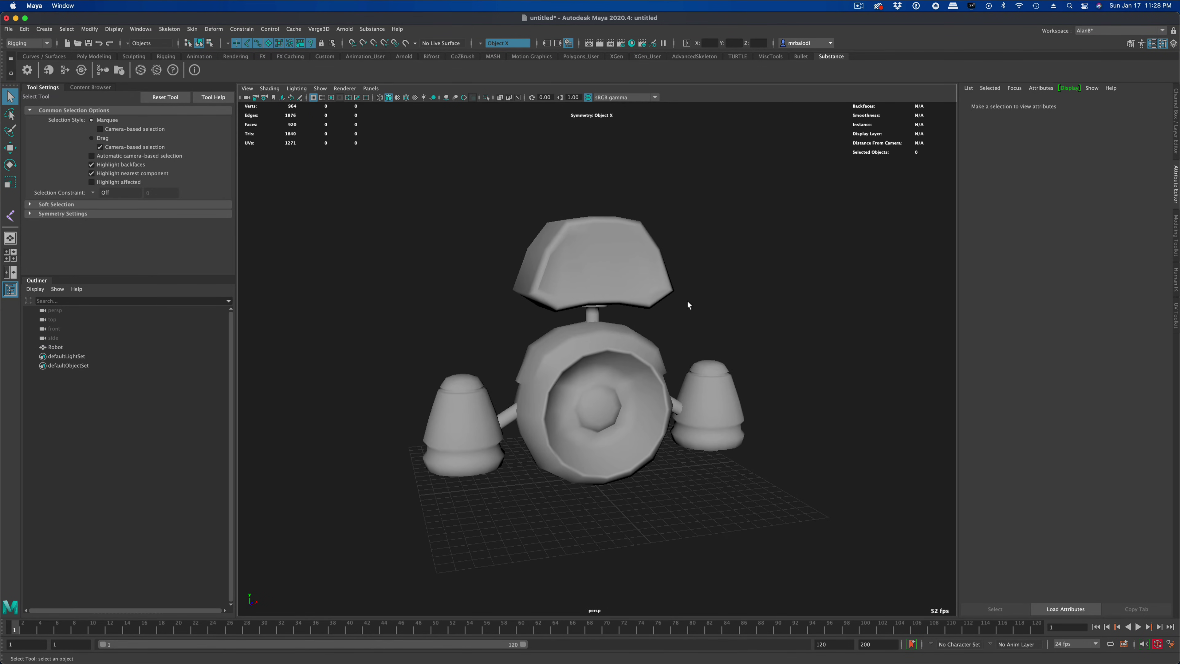
# Step: Assign a new Arnold aiStandardSurface material to the robot mesh
pyautogui.click(563, 253)
pyautogui.moveTo(614, 276); pyautogui.dragTo(625, 512, button='right')
pyautogui.moveTo(103, 177); pyautogui.dragTo(391, 180)
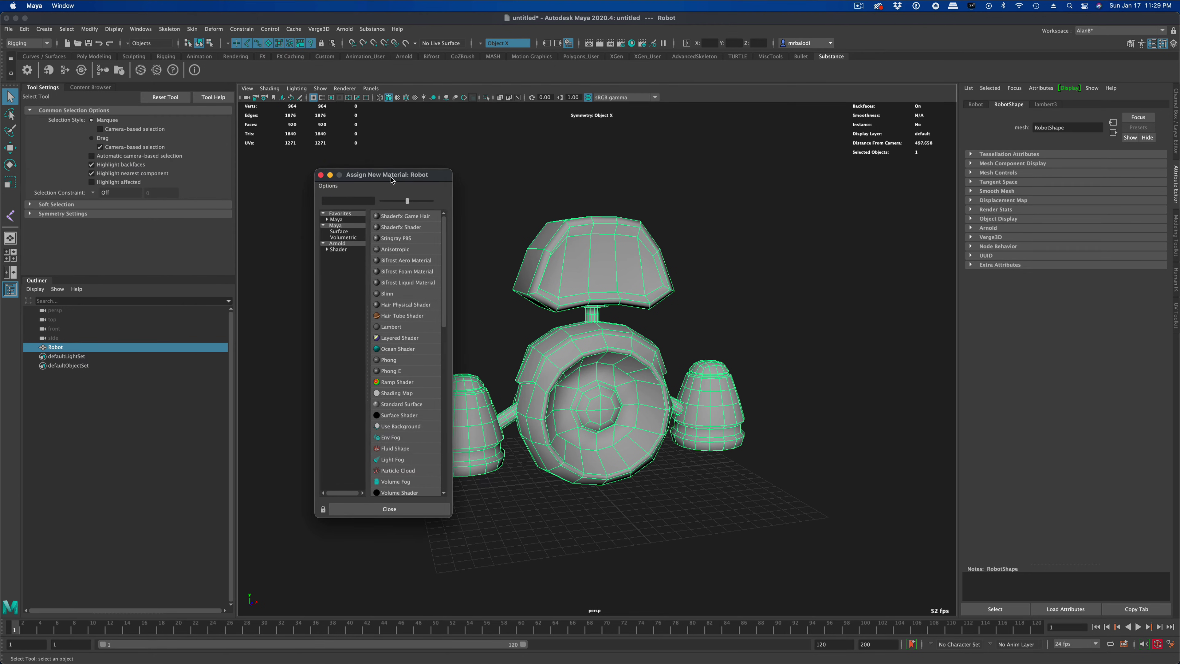
pyautogui.click(339, 249)
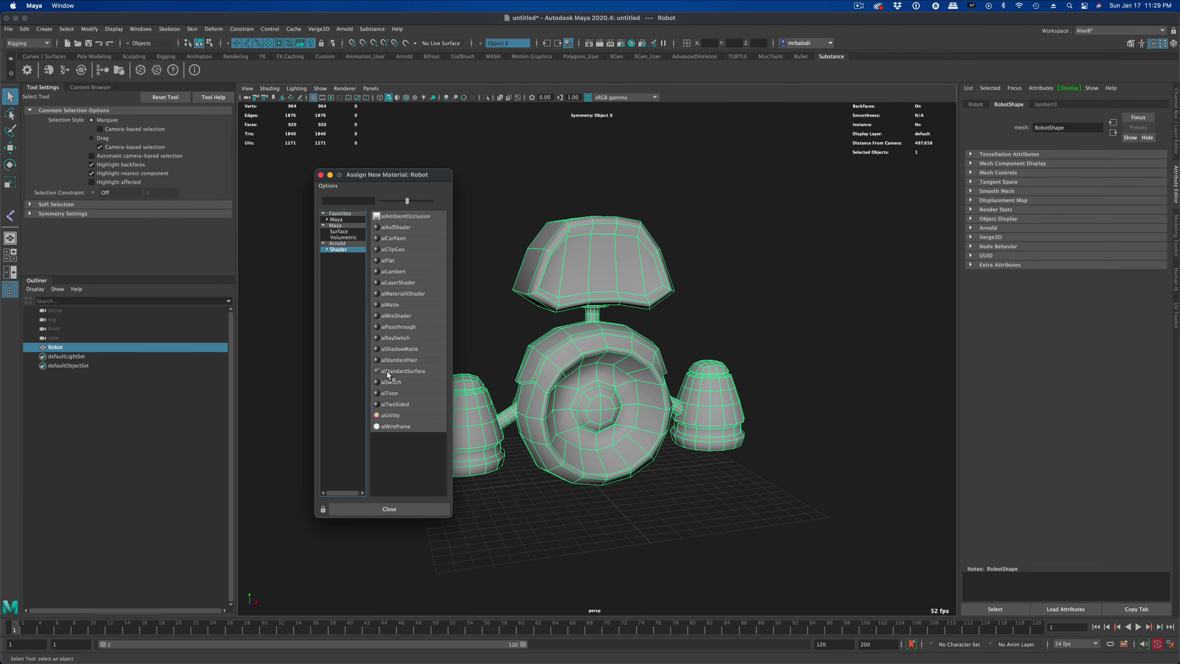
pyautogui.click(406, 371)
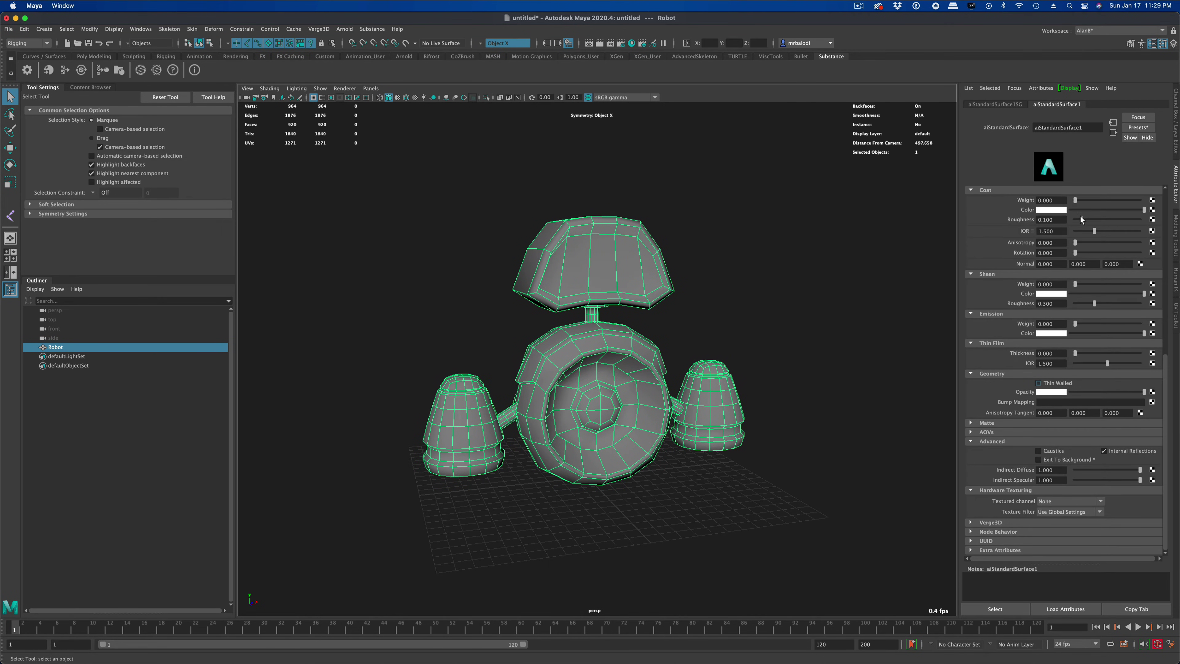
# Step: Set the material's base weight to 1 and map robot_lambert1_BaseColor.png to the base color through a File texture
pyautogui.scroll(5, 1005, 240)
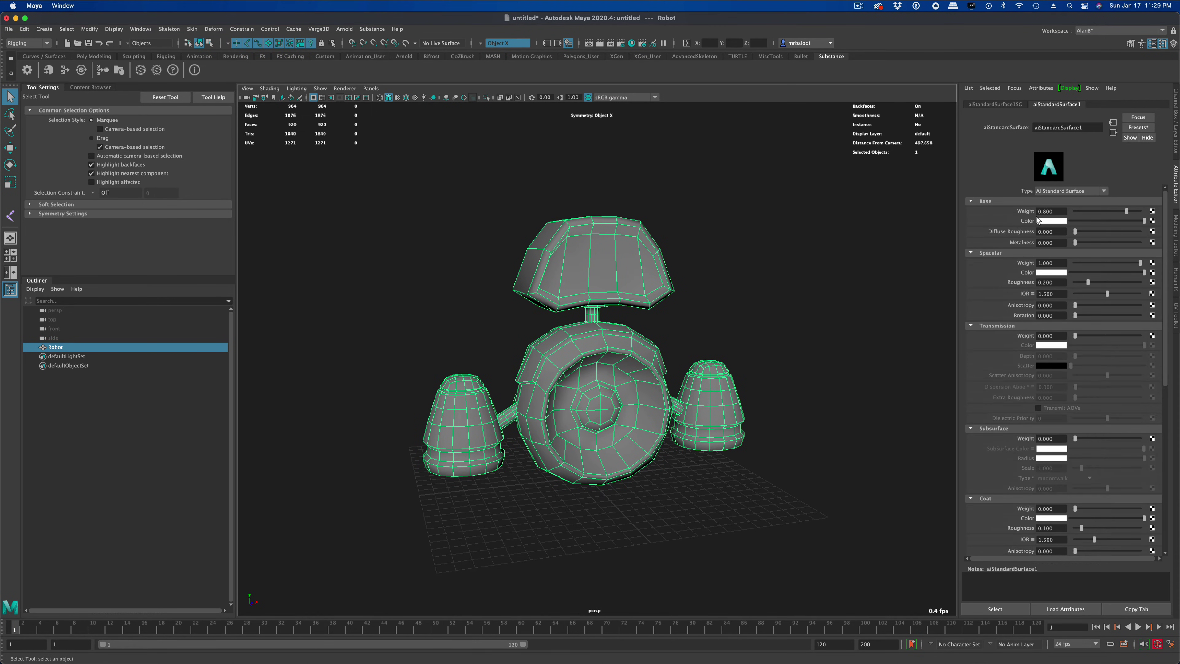
pyautogui.moveTo(1126, 212); pyautogui.dragTo(1144, 213)
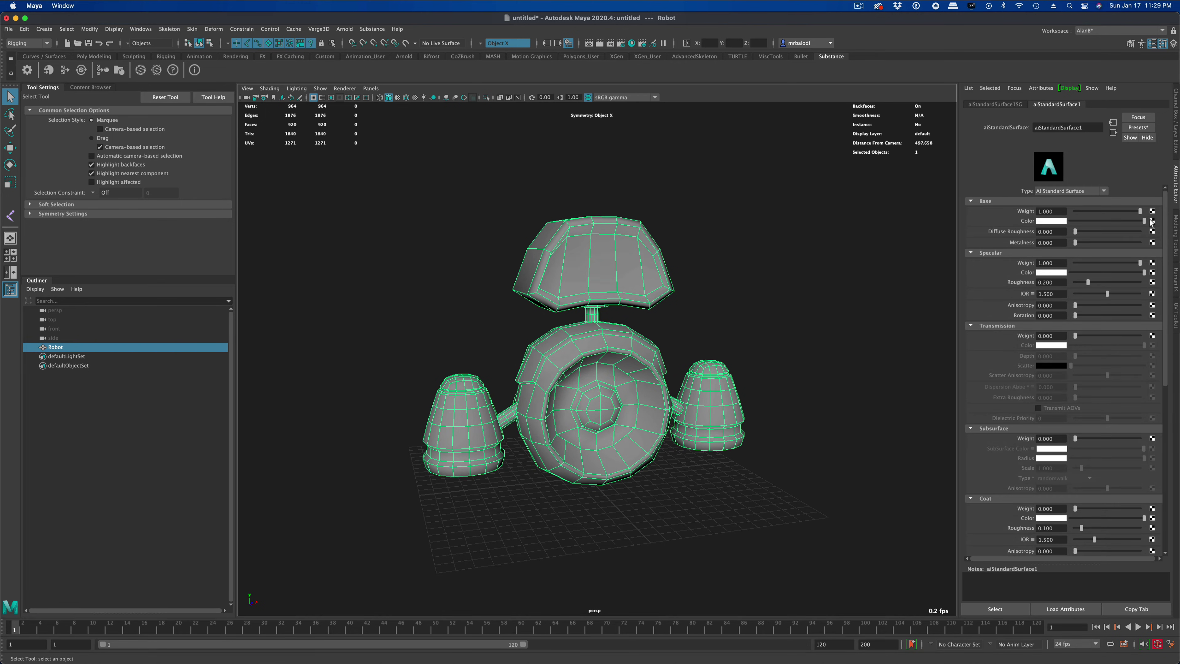
pyautogui.click(1152, 220)
pyautogui.click(361, 297)
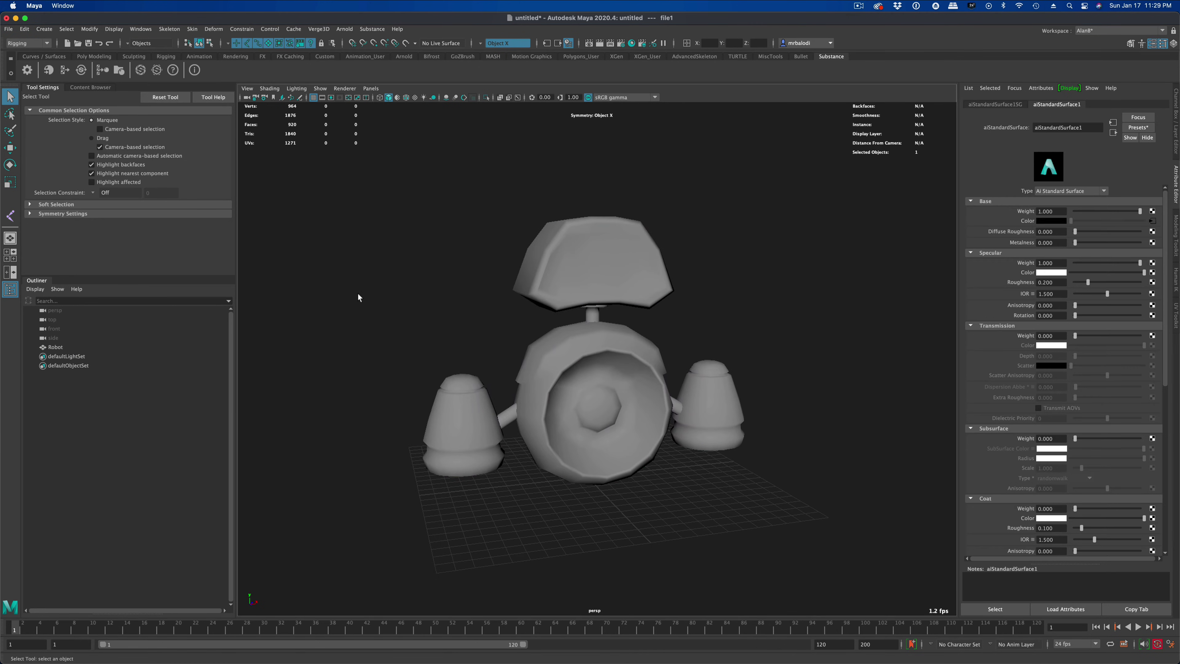
pyautogui.click(1152, 230)
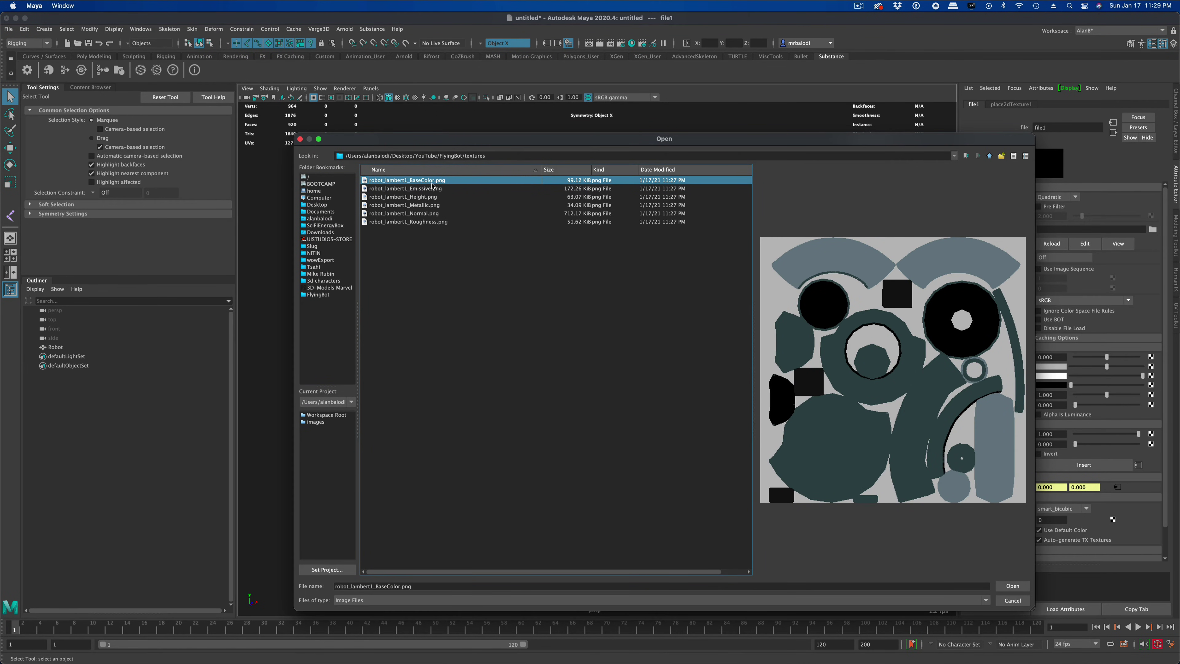
pyautogui.moveTo(437, 142); pyautogui.dragTo(439, 138)
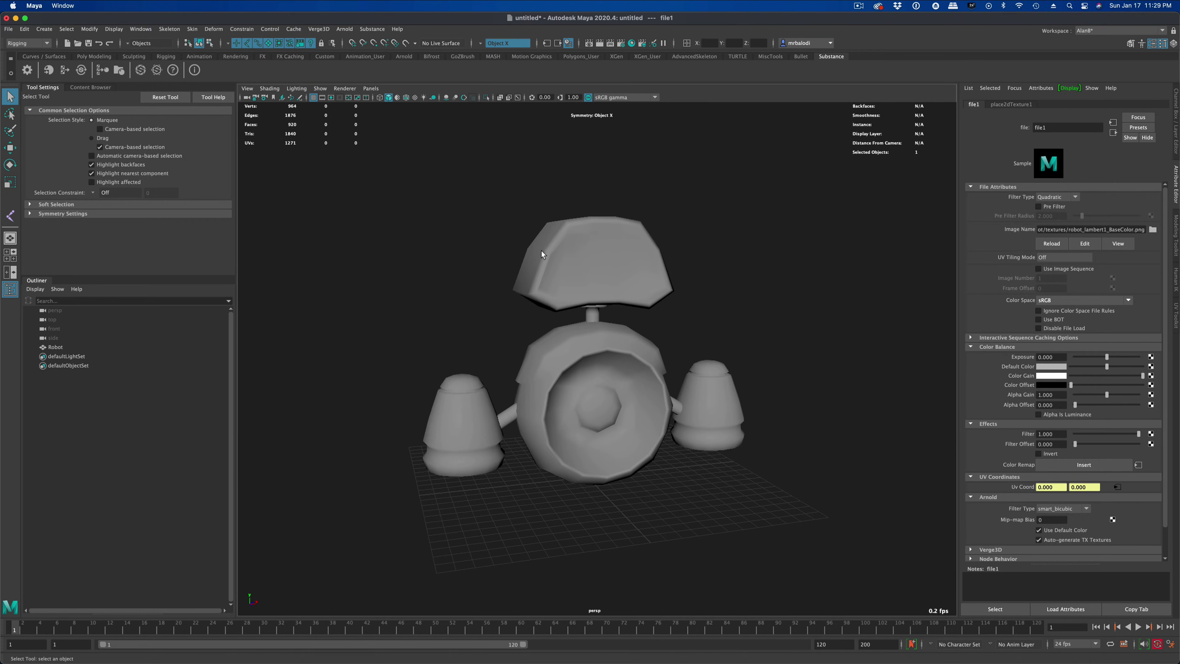
# Step: Turn on textured display in the viewport and view the robot from the front
pyautogui.click(415, 97)
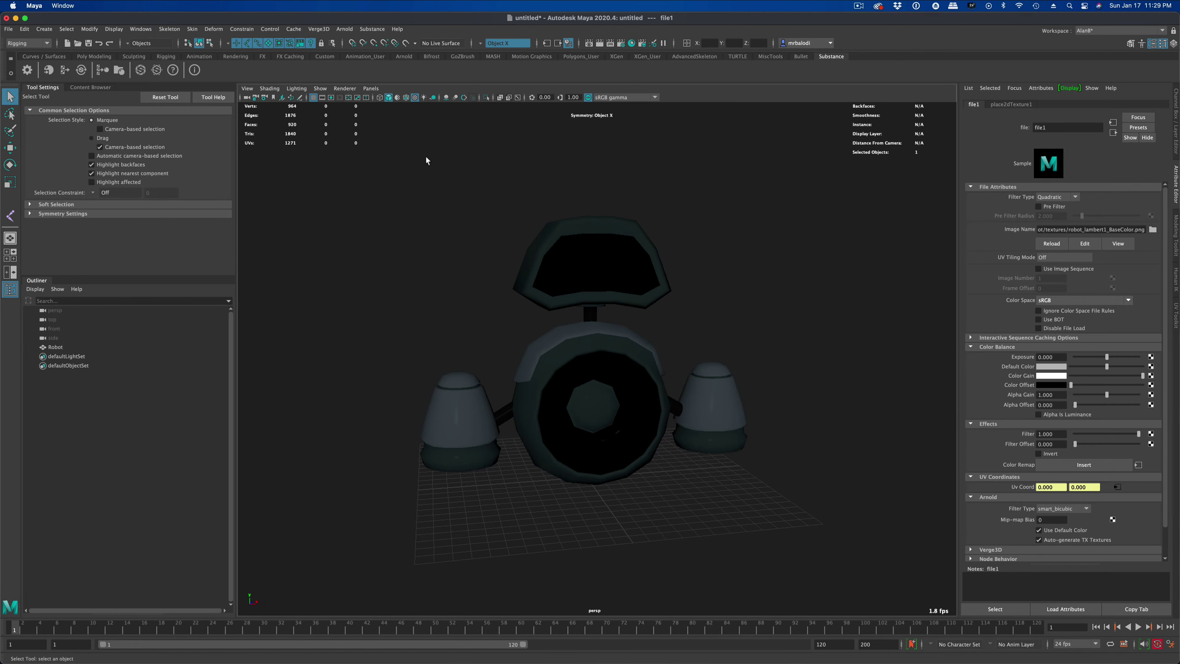
pyautogui.keyDown('alt'); pyautogui.moveTo(425, 154); pyautogui.dragTo(424, 195); pyautogui.keyUp('alt')
pyautogui.keyDown('alt'); pyautogui.moveTo(711, 181); pyautogui.dragTo(710, 260); pyautogui.keyUp('alt')
# Step: Connect a File texture to the material's metalness and load robot_lambert1_Metallic.png from the FlyingBot textures folder
pyautogui.click(1113, 132)
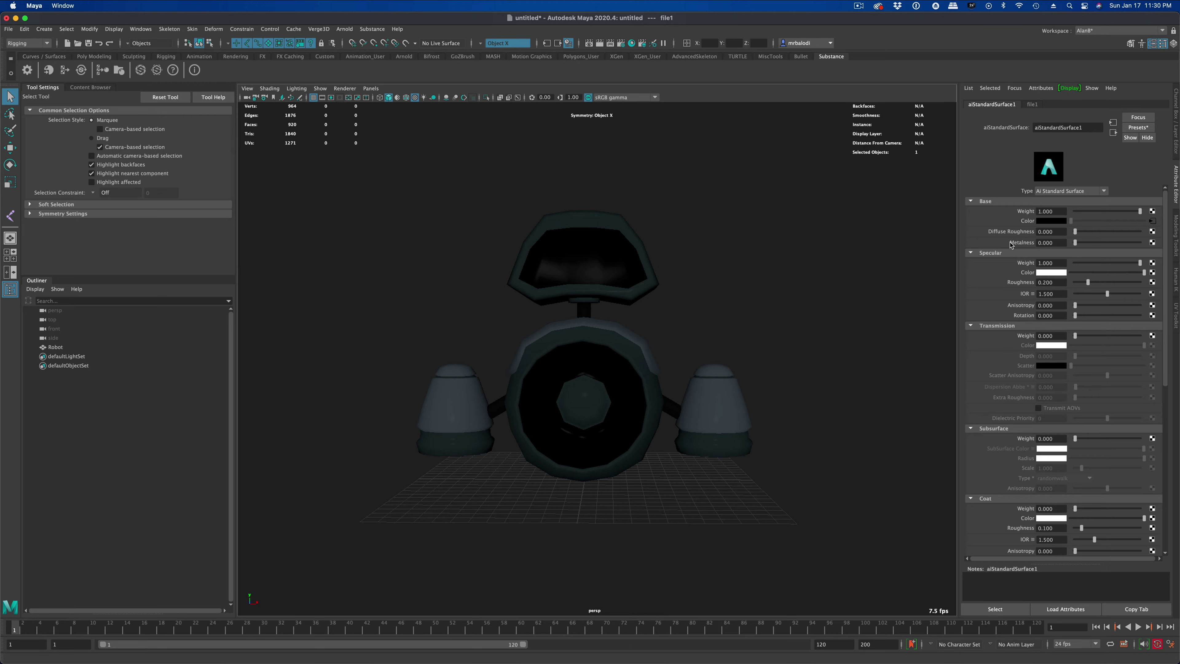
pyautogui.click(1152, 243)
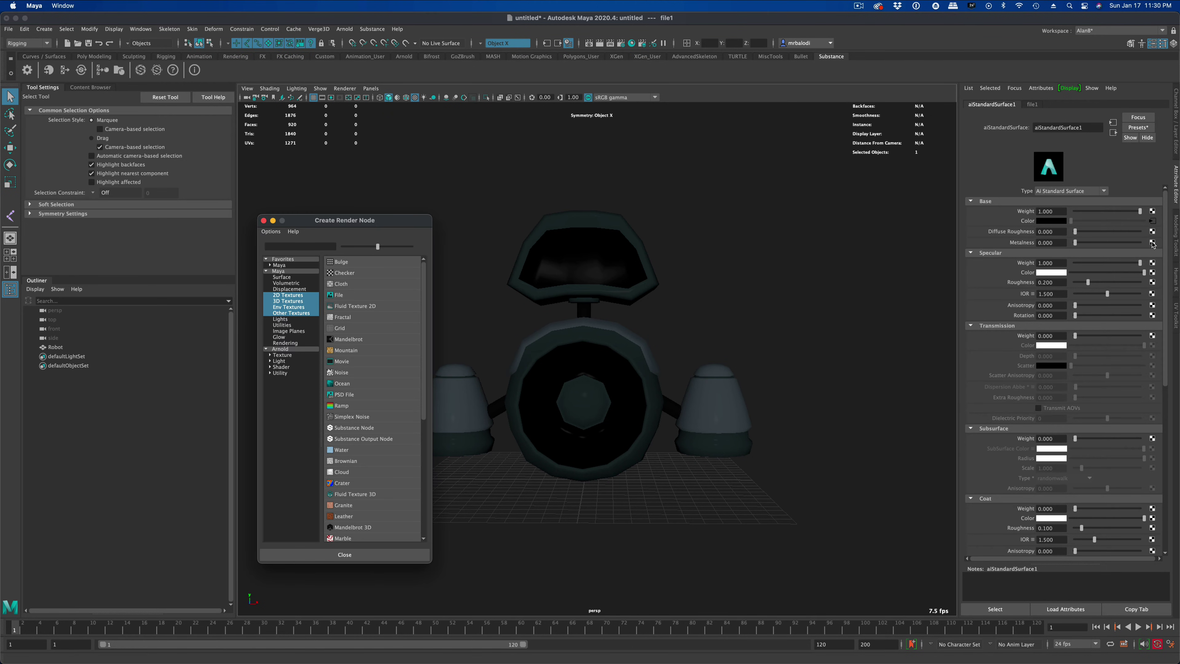
pyautogui.click(351, 297)
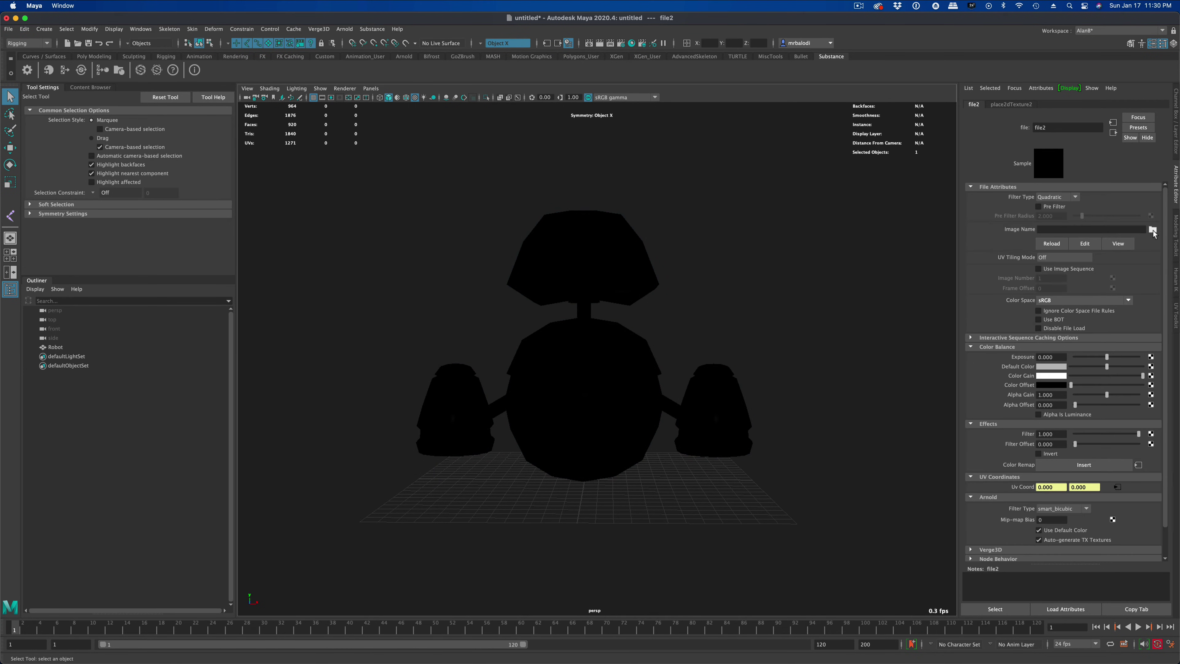
pyautogui.click(1153, 230)
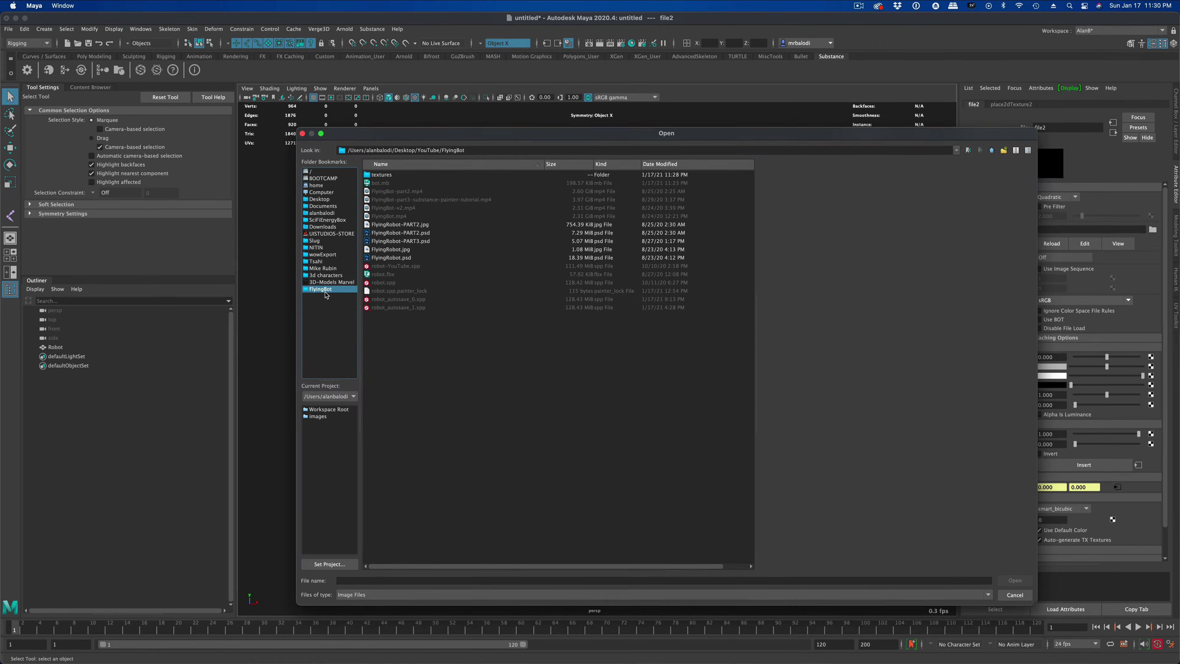
pyautogui.doubleClick(384, 175)
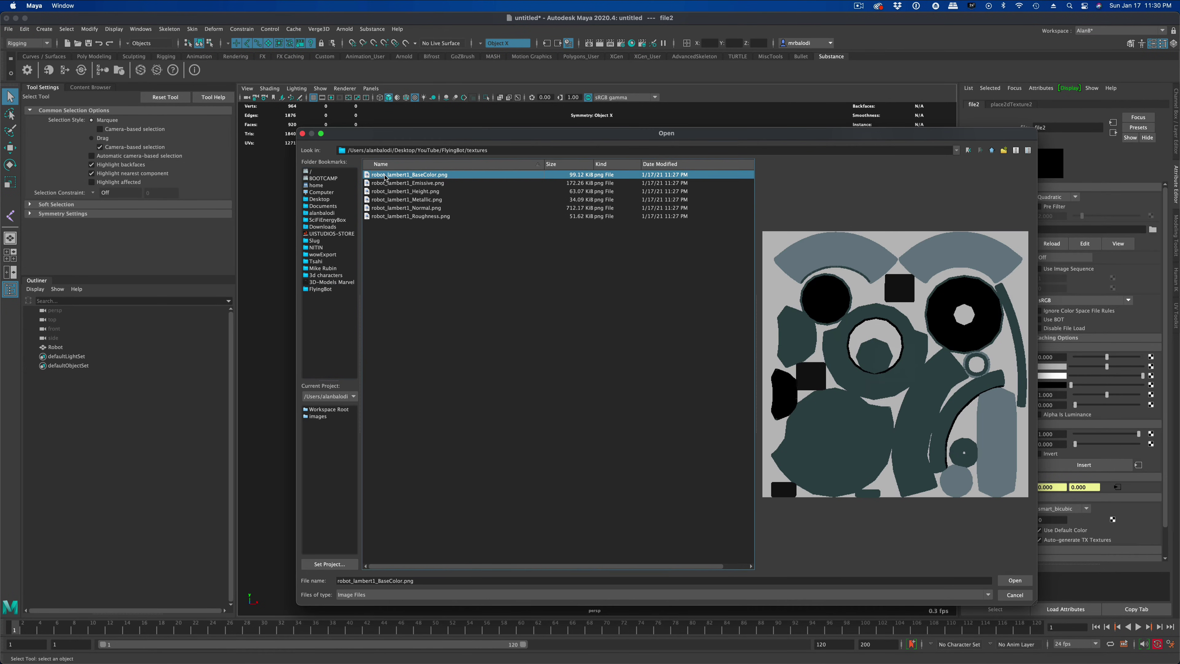
pyautogui.click(425, 200)
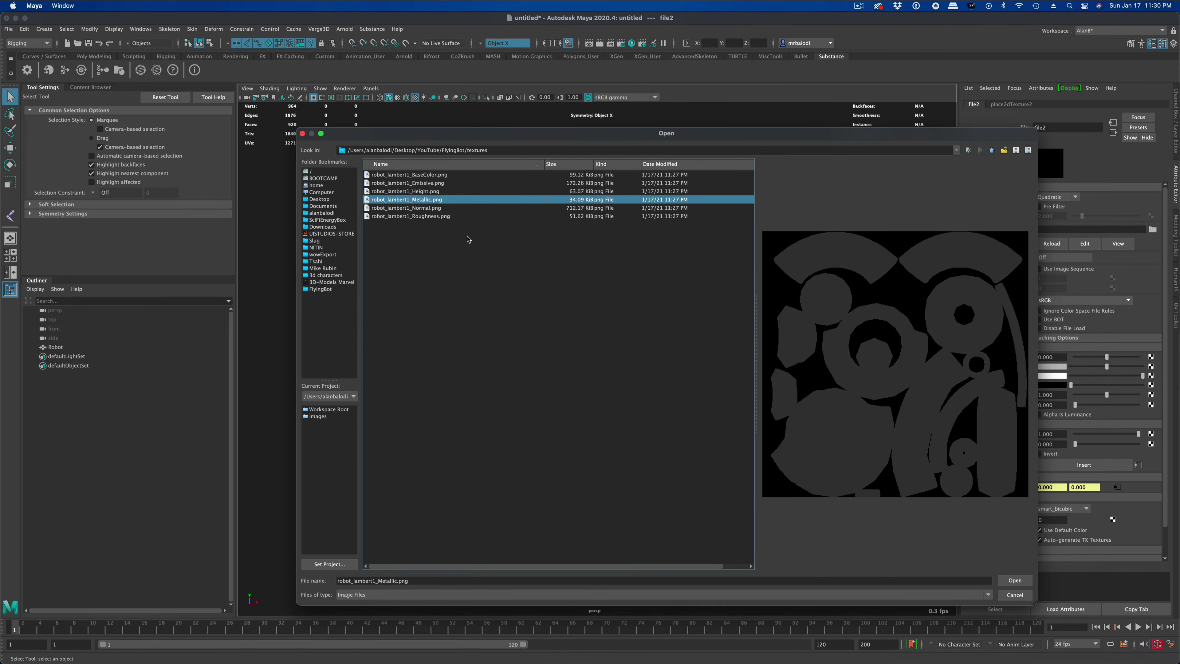
pyautogui.click(1015, 581)
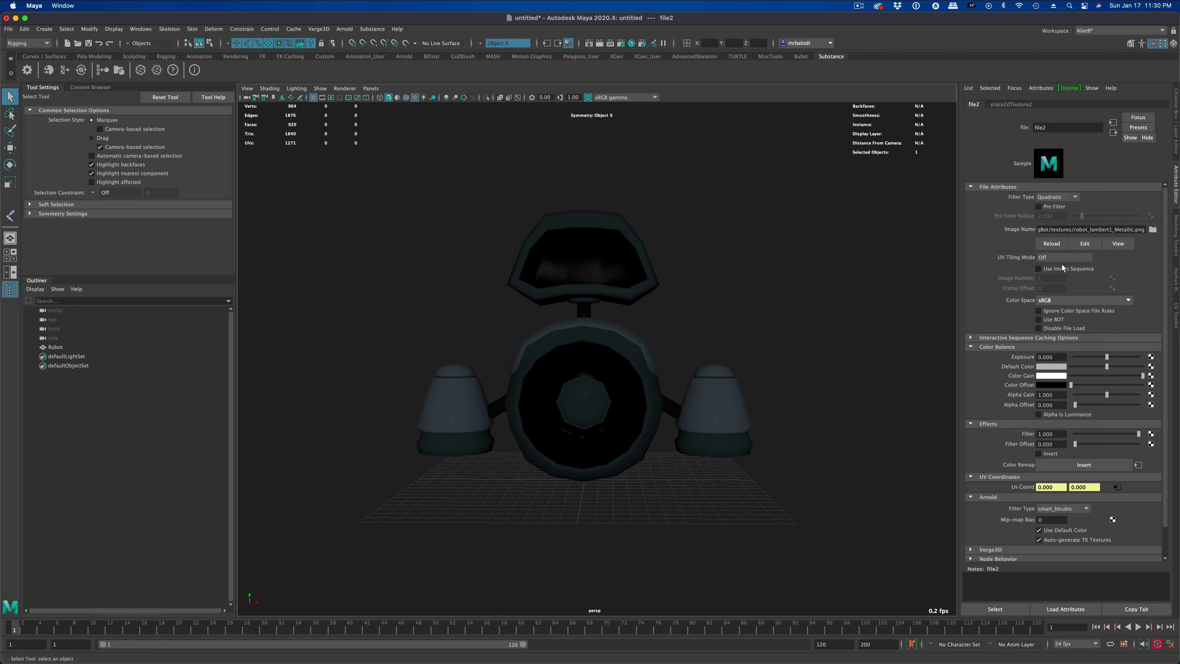
# Step: Set the metallic texture's color space to Raw
pyautogui.click(1064, 299)
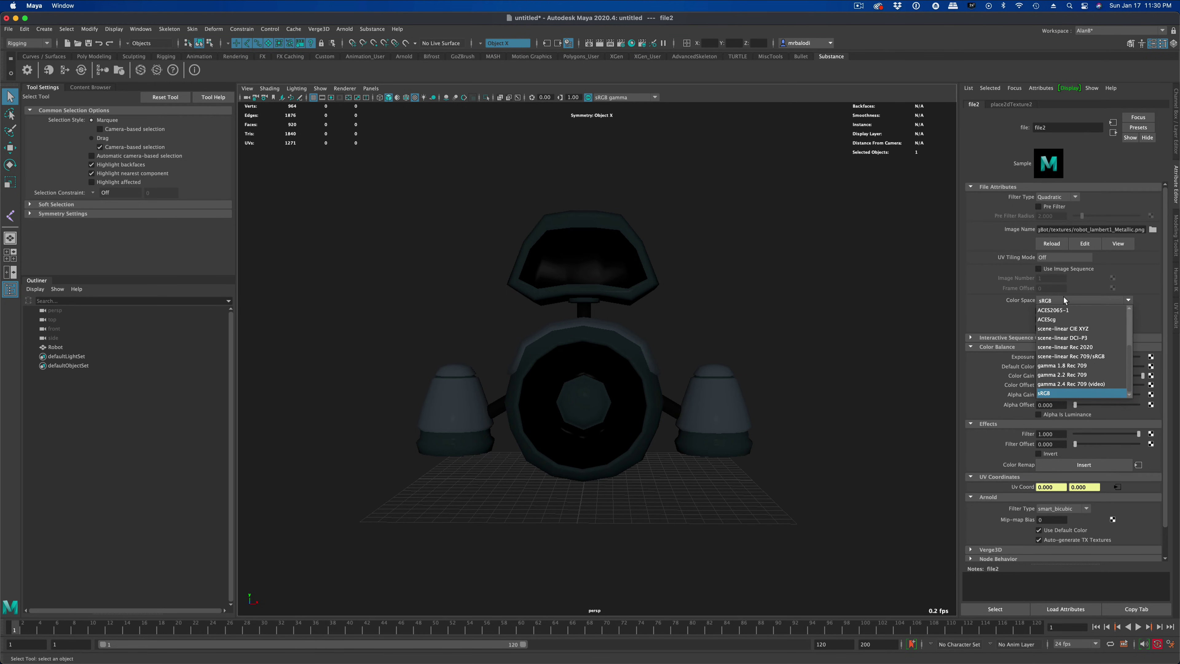
pyautogui.scroll(3, 1131, 368)
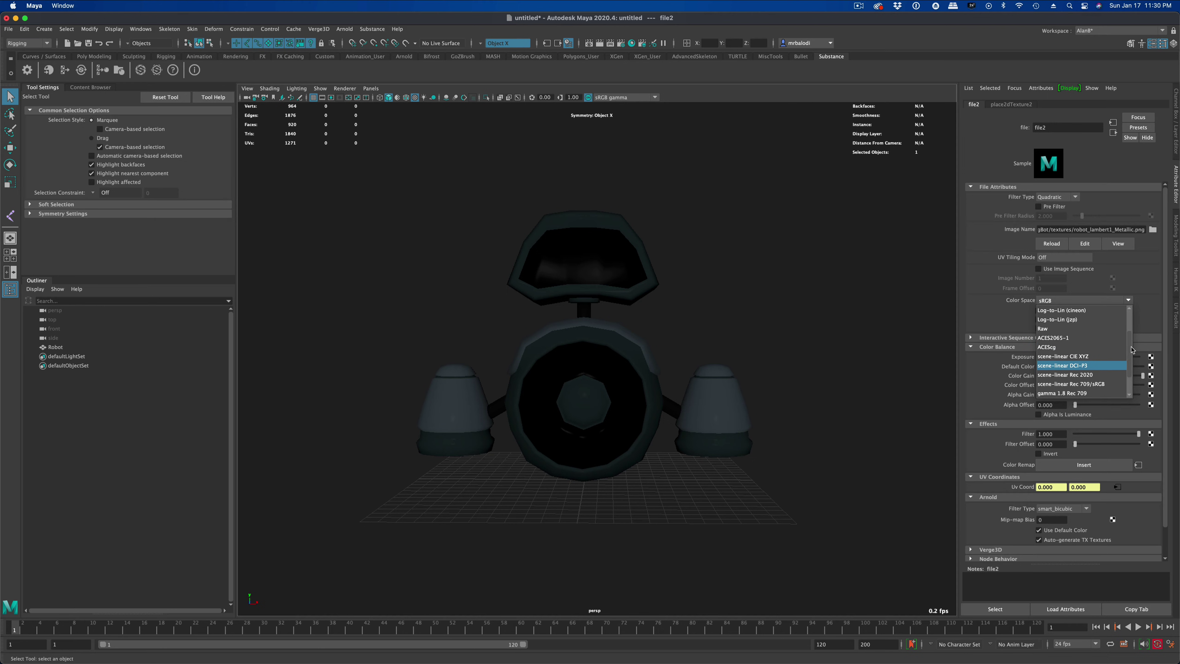
pyautogui.click(1105, 328)
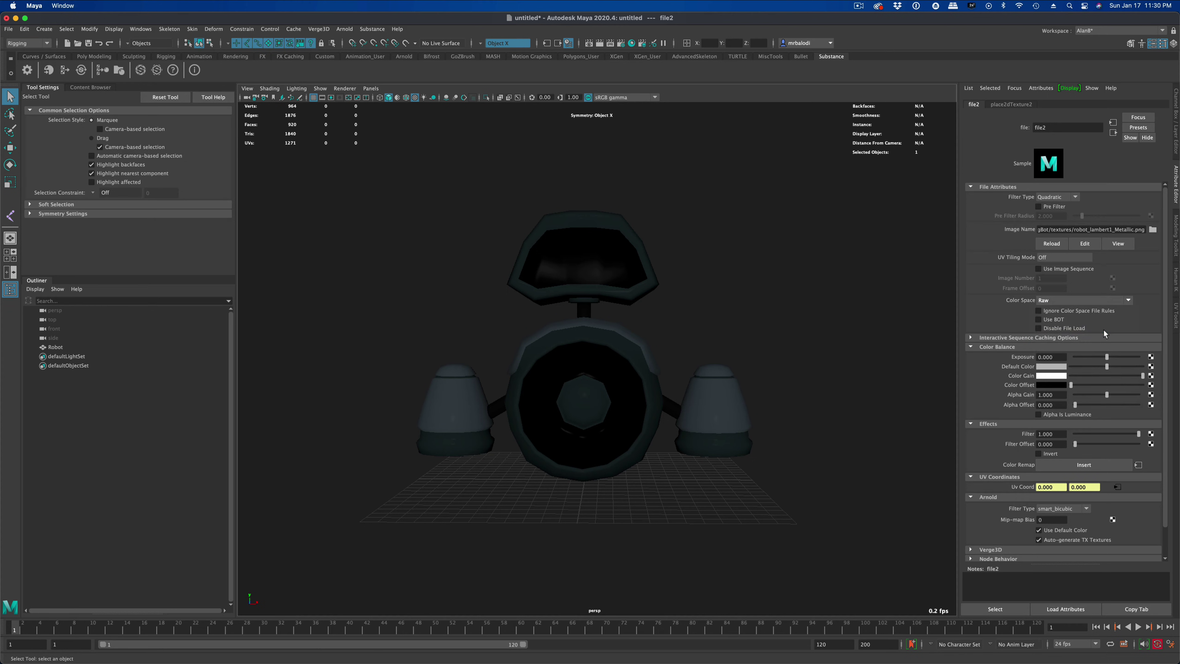
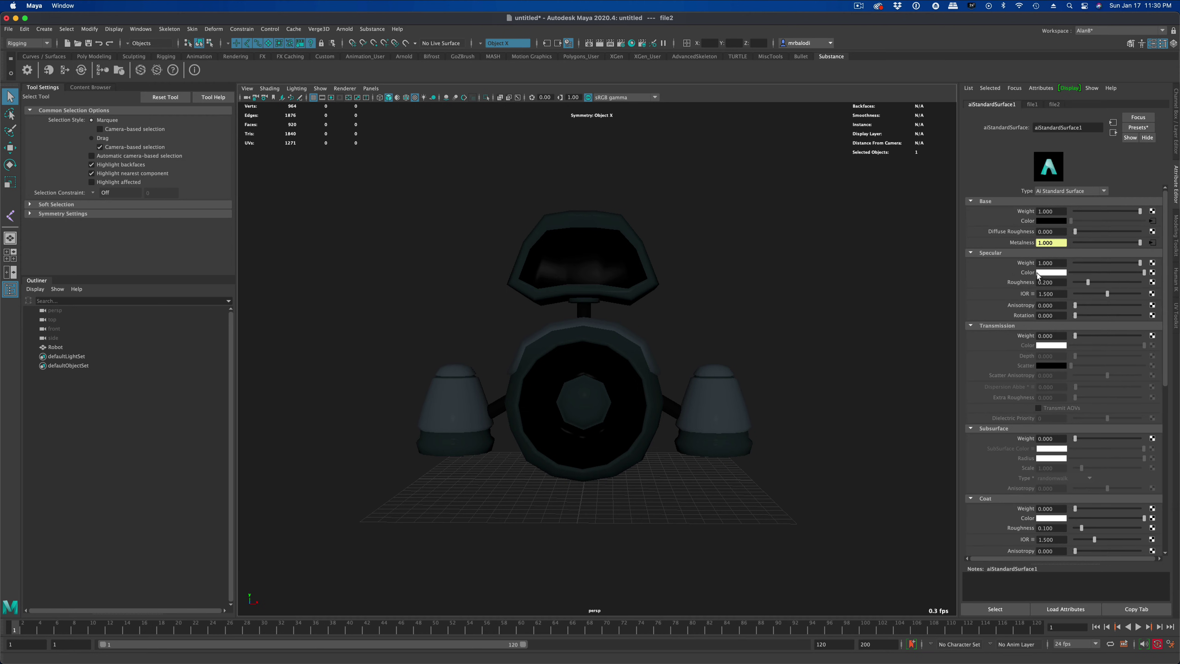
# Step: Connect a File texture to the material's specular color and load robot_lambert1_Roughness.png from the textures folder
pyautogui.click(1152, 272)
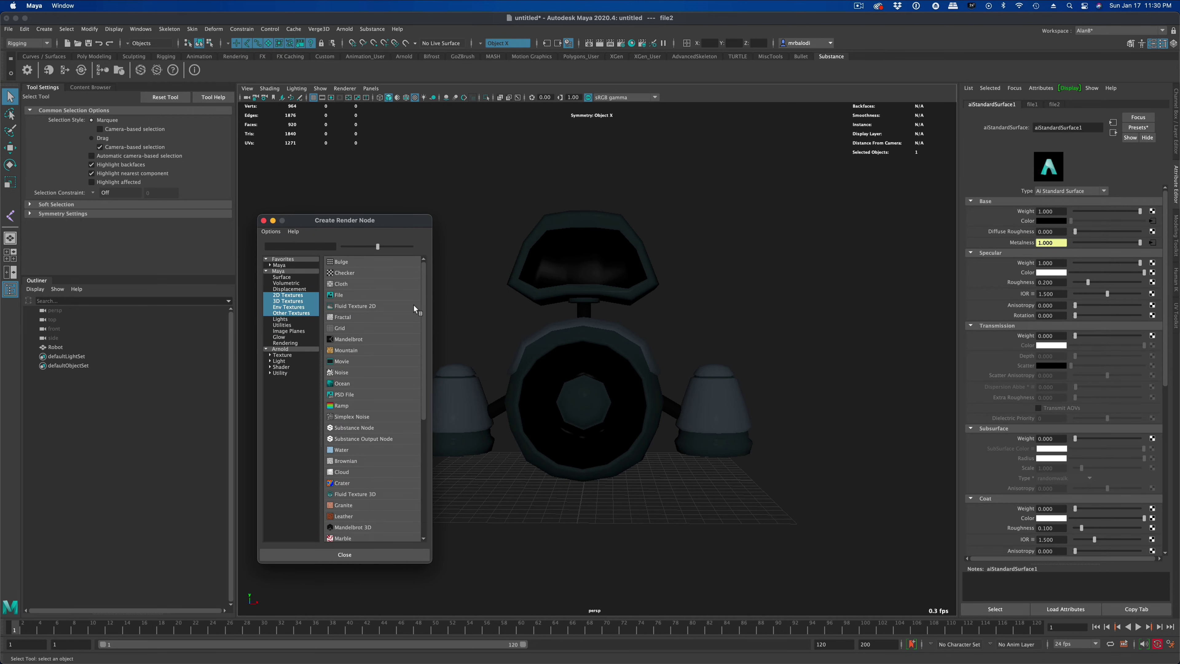
pyautogui.click(358, 294)
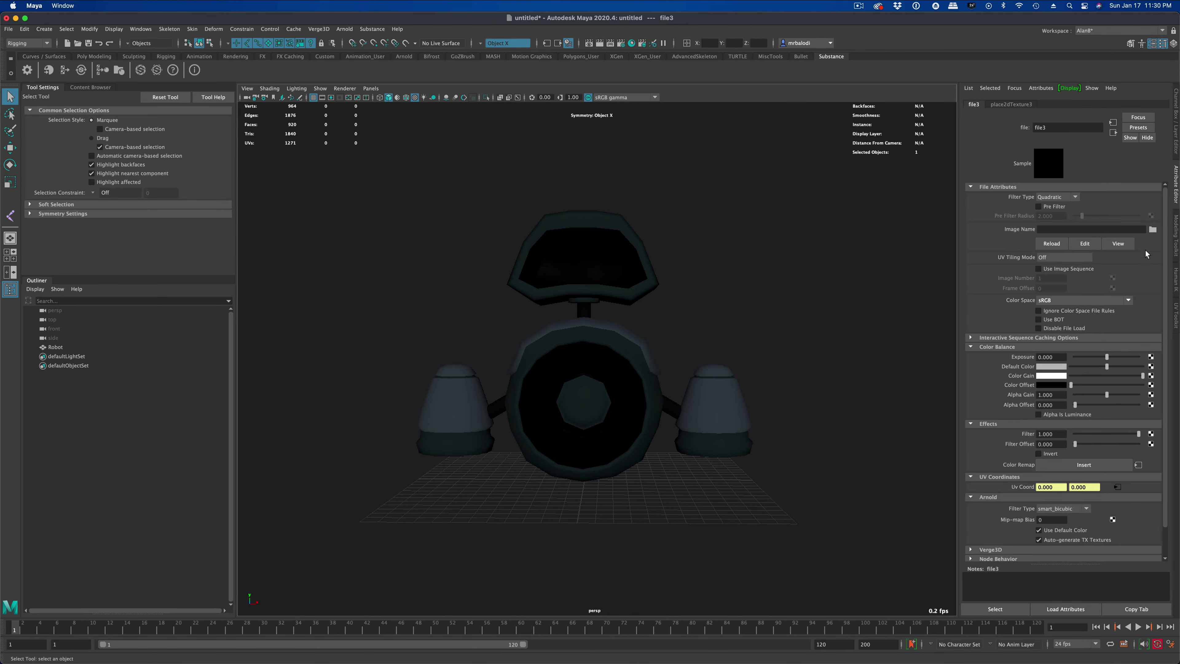
pyautogui.click(1153, 230)
pyautogui.click(400, 175)
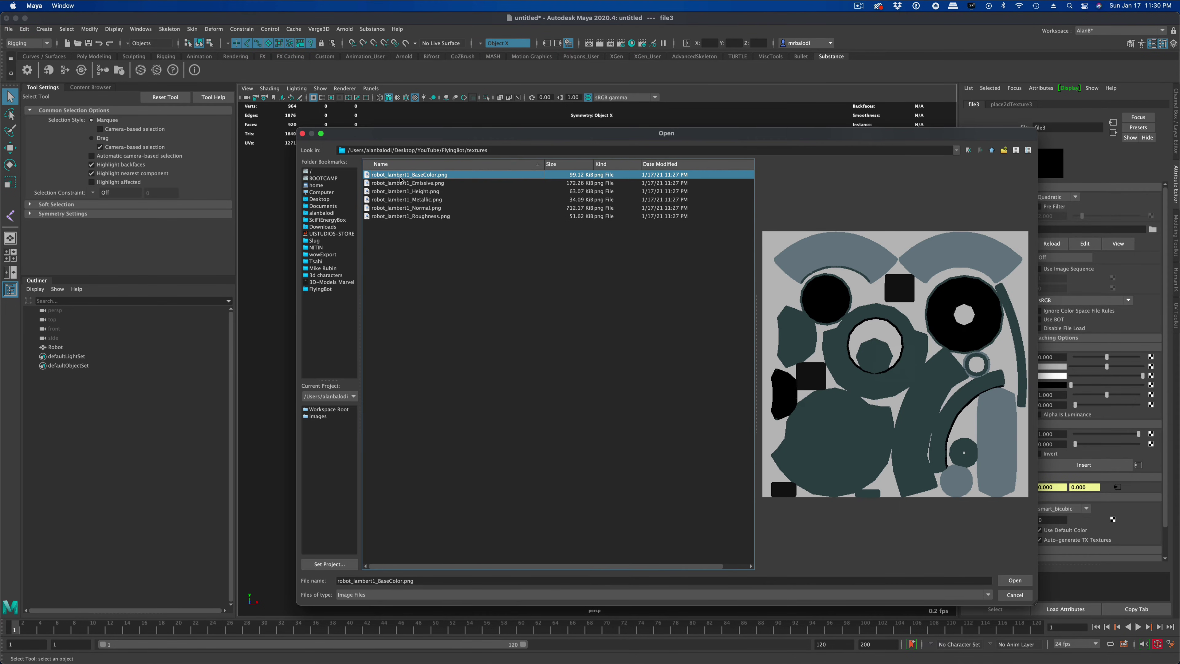
pyautogui.click(422, 216)
pyautogui.moveTo(478, 141); pyautogui.dragTo(470, 140)
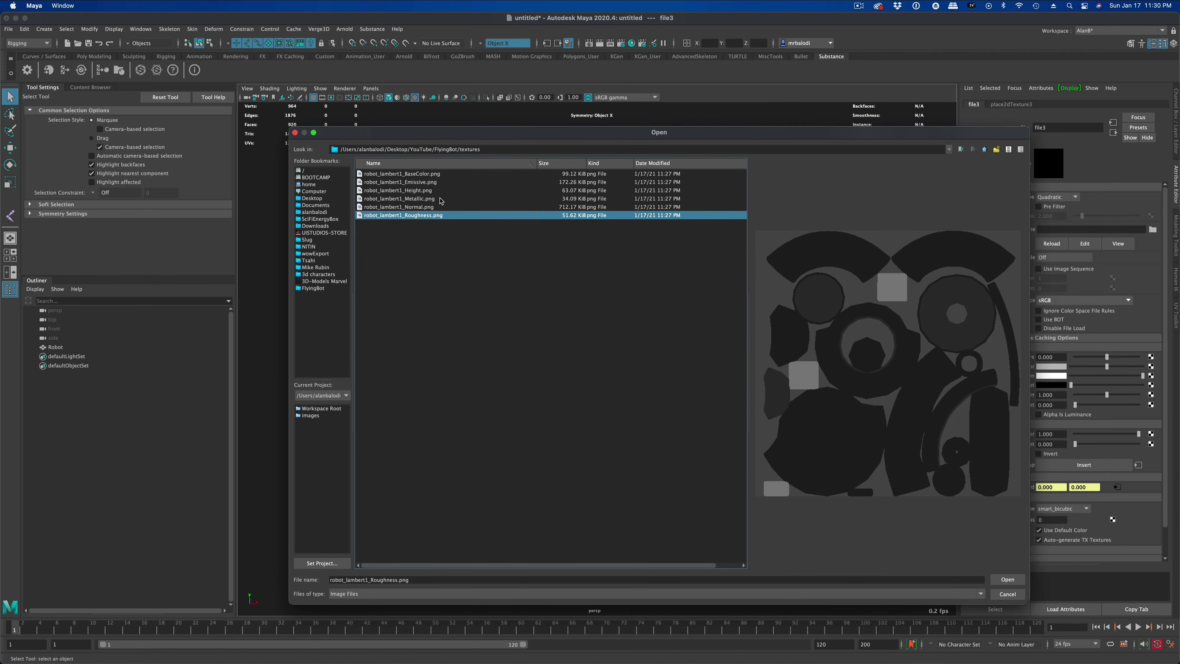
pyautogui.click(1007, 579)
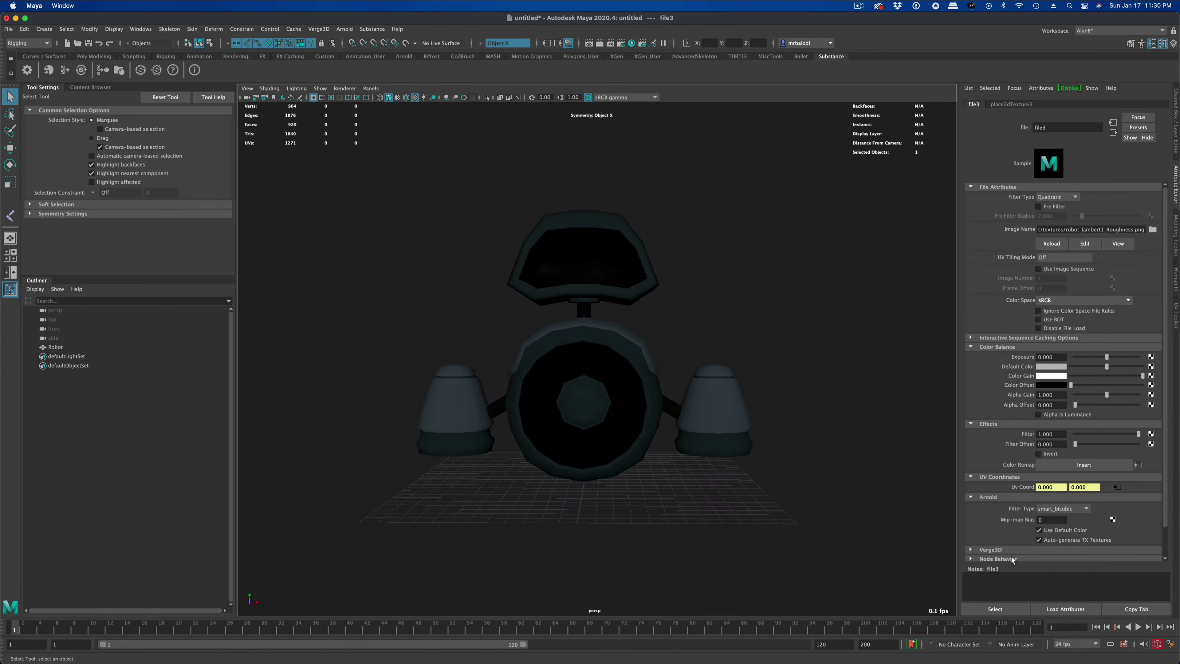
# Step: Set the roughness texture's color space to Raw, enable Alpha Is Luminance, and return to the aiStandardSurface attributes
pyautogui.click(1084, 300)
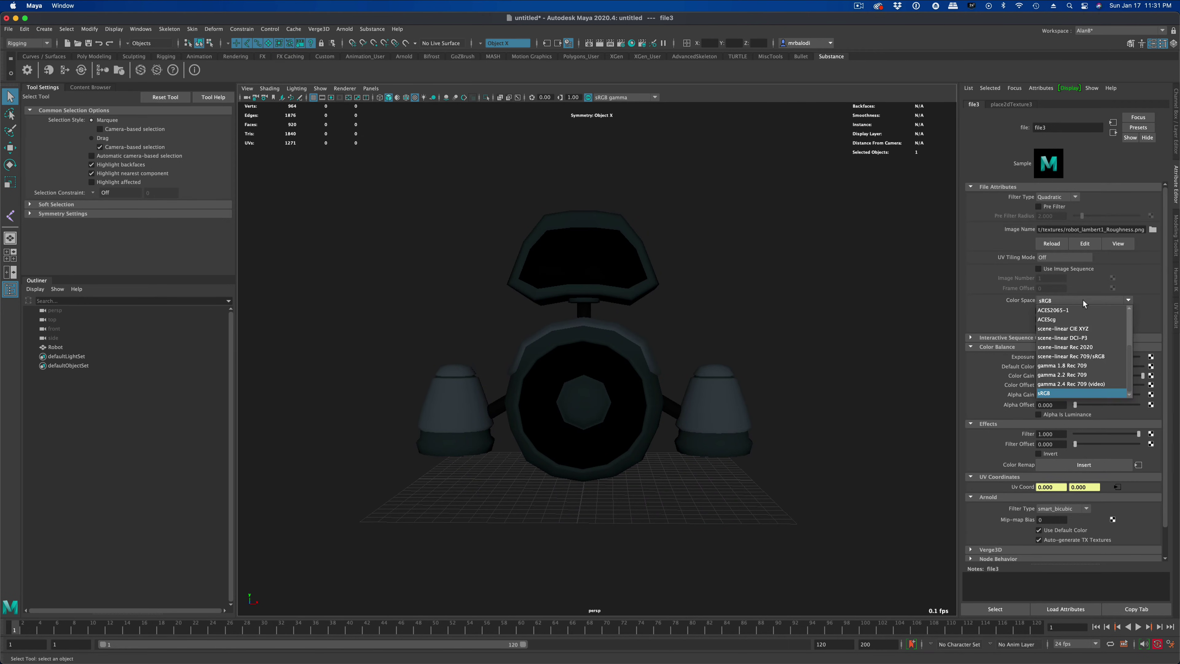
pyautogui.click(1101, 330)
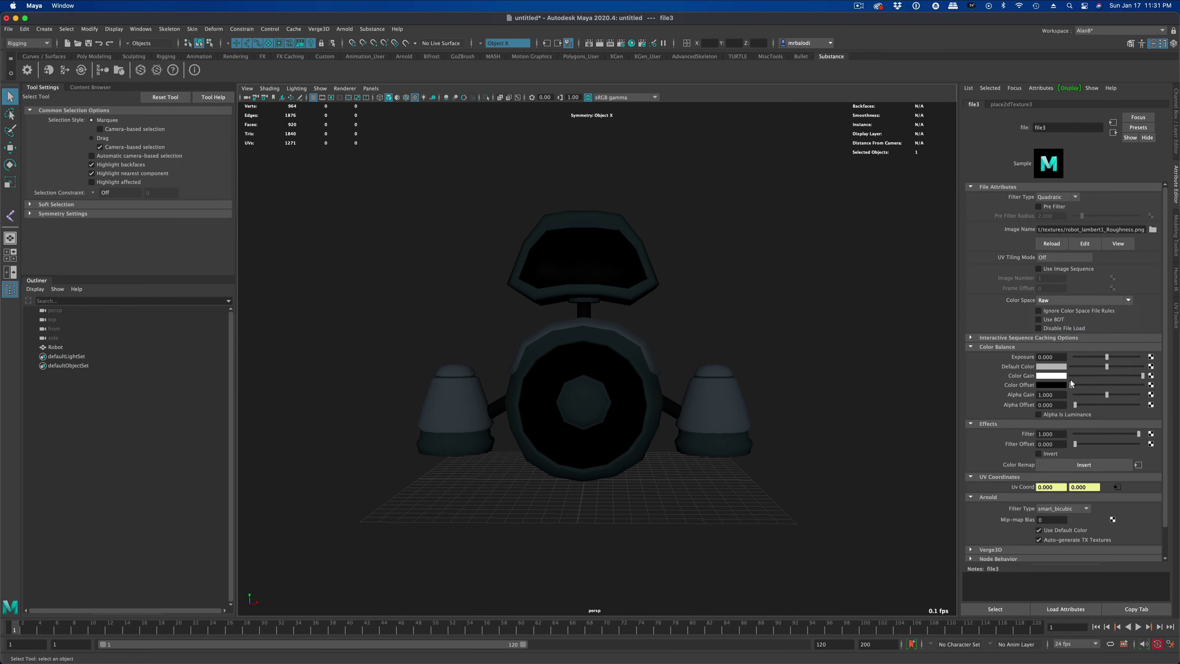
pyautogui.click(1038, 415)
pyautogui.click(1112, 133)
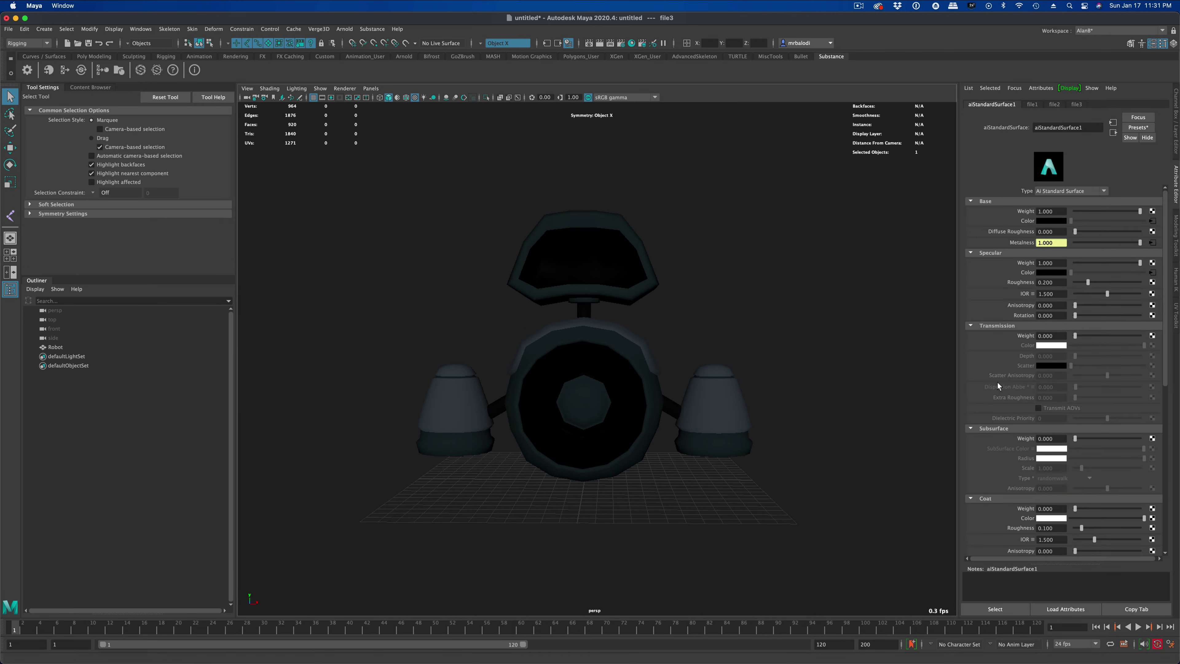
pyautogui.scroll(-3, 998, 383)
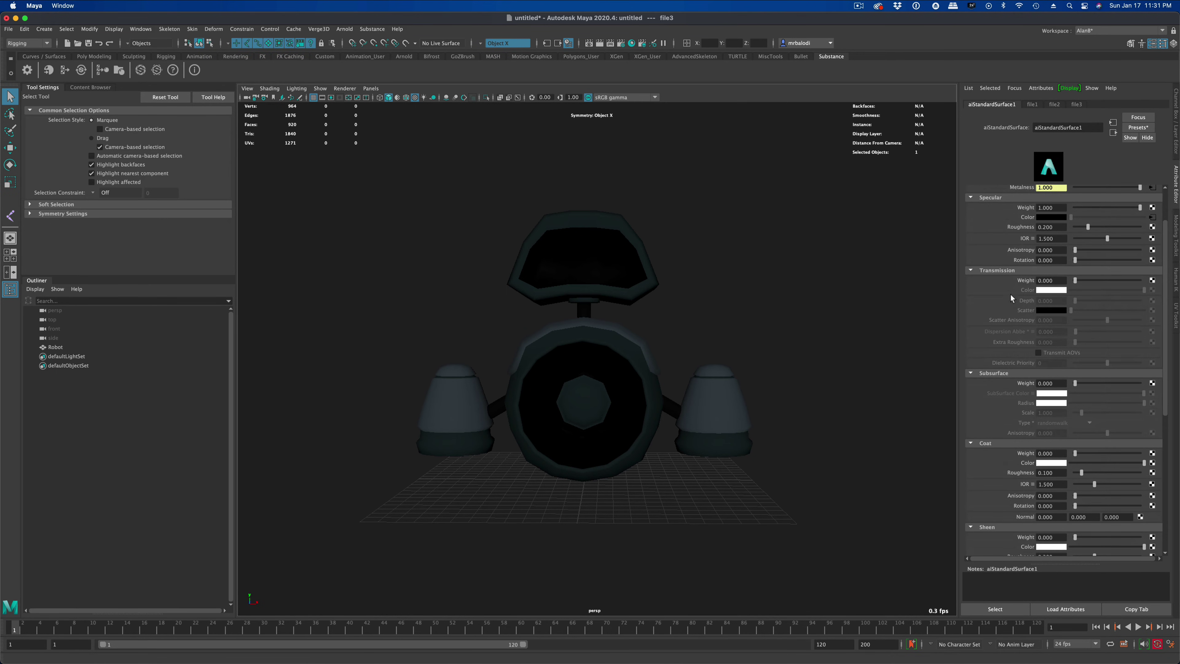
pyautogui.scroll(3, 1011, 294)
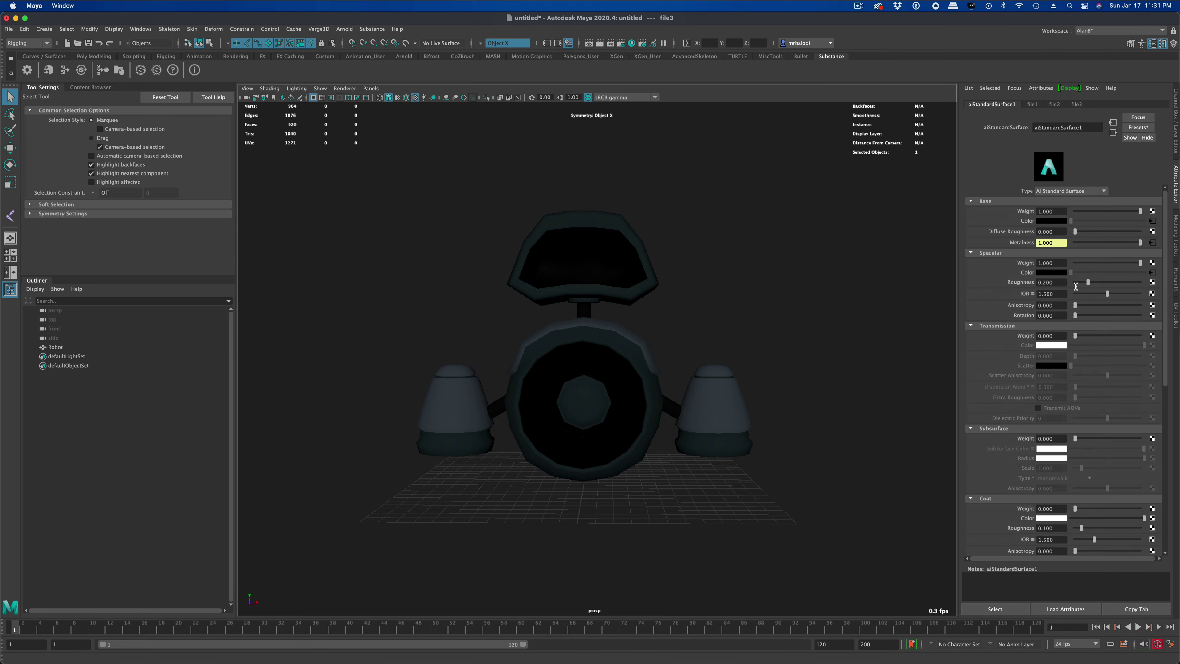
# Step: Collapse the material's Transmission, Subsurface, Coat and Sheen sections and set the Emission weight to 1.000
pyautogui.click(971, 324)
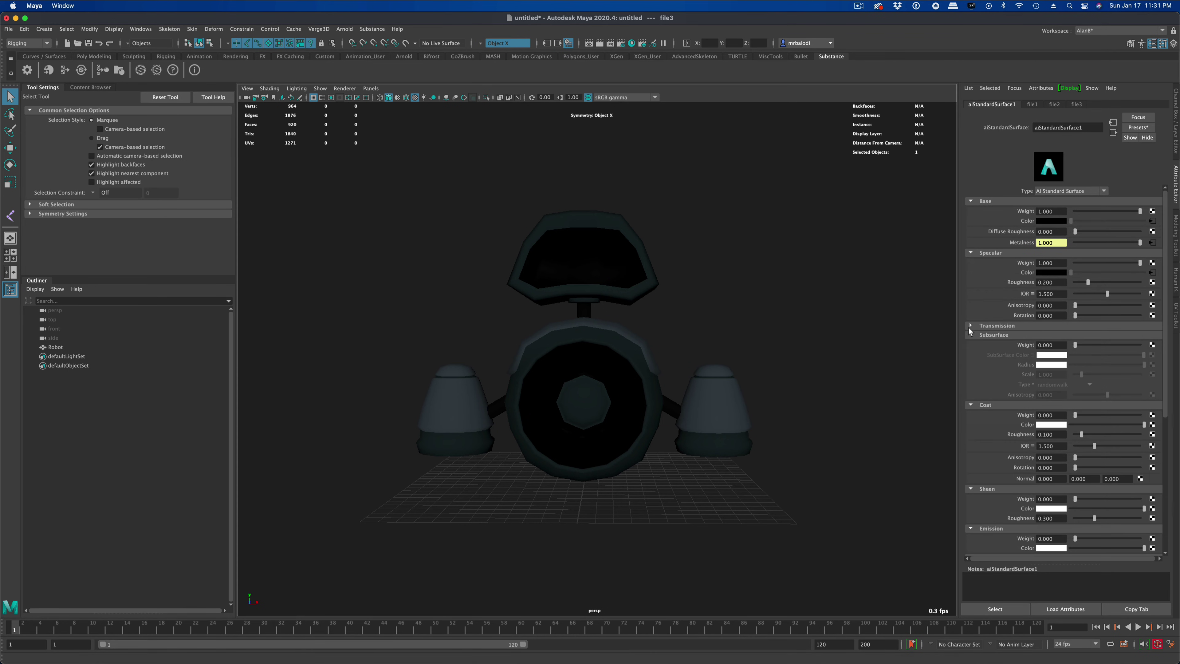
pyautogui.click(971, 333)
pyautogui.click(970, 344)
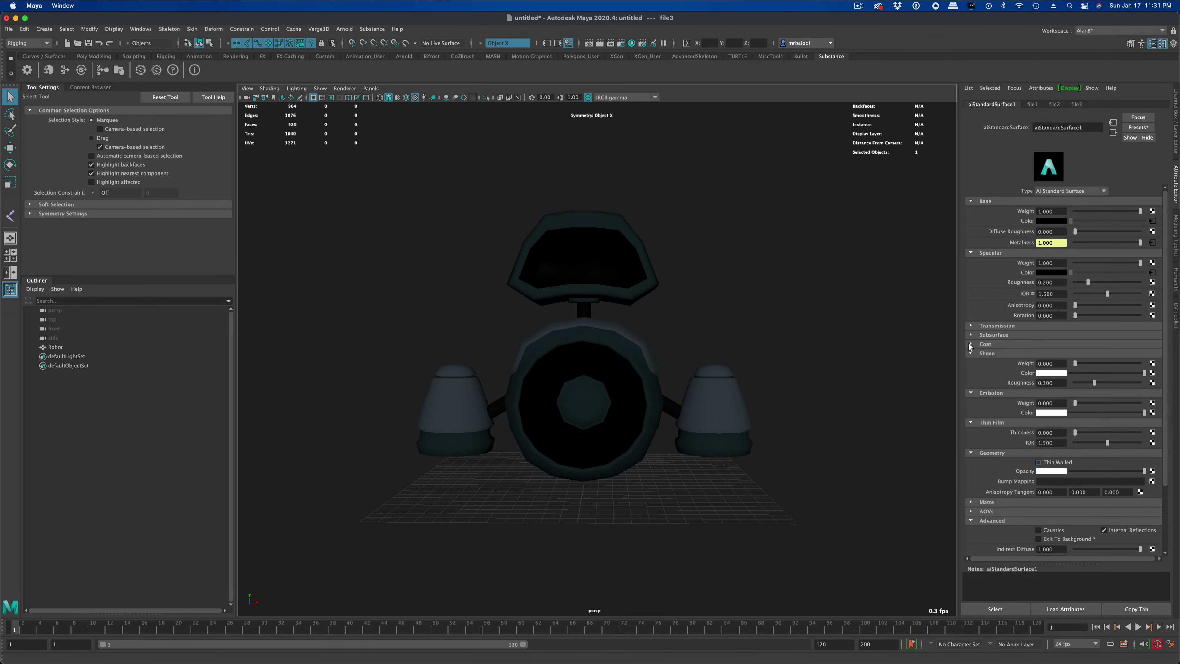
pyautogui.click(970, 354)
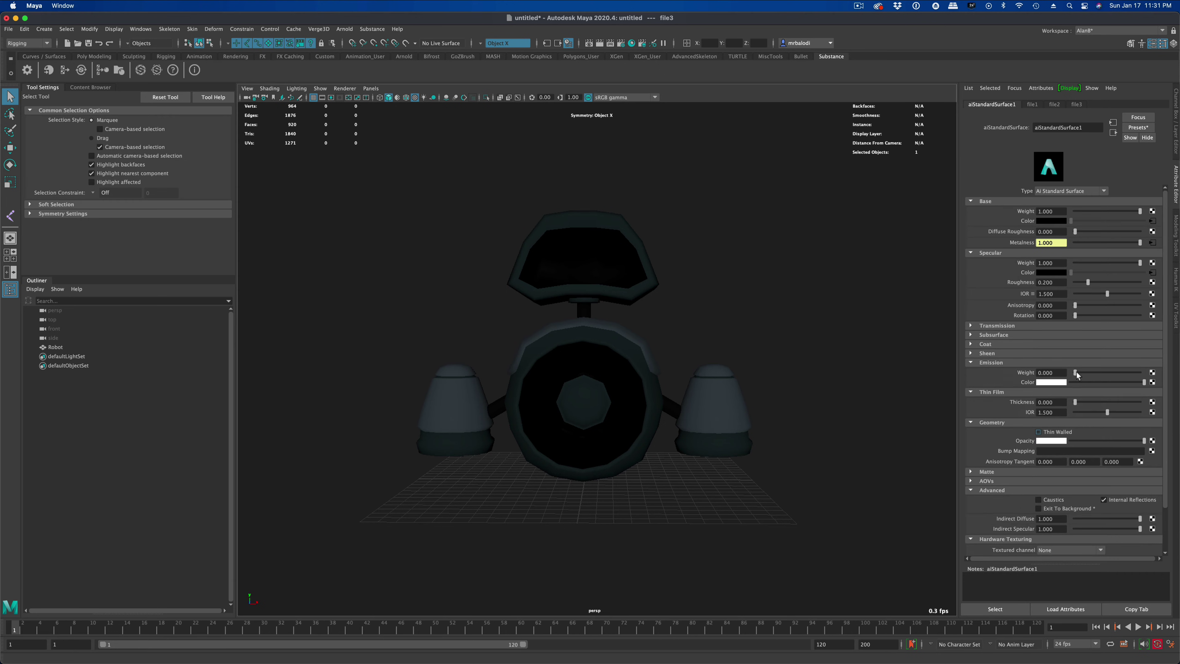
pyautogui.moveTo(1075, 372); pyautogui.dragTo(1141, 378)
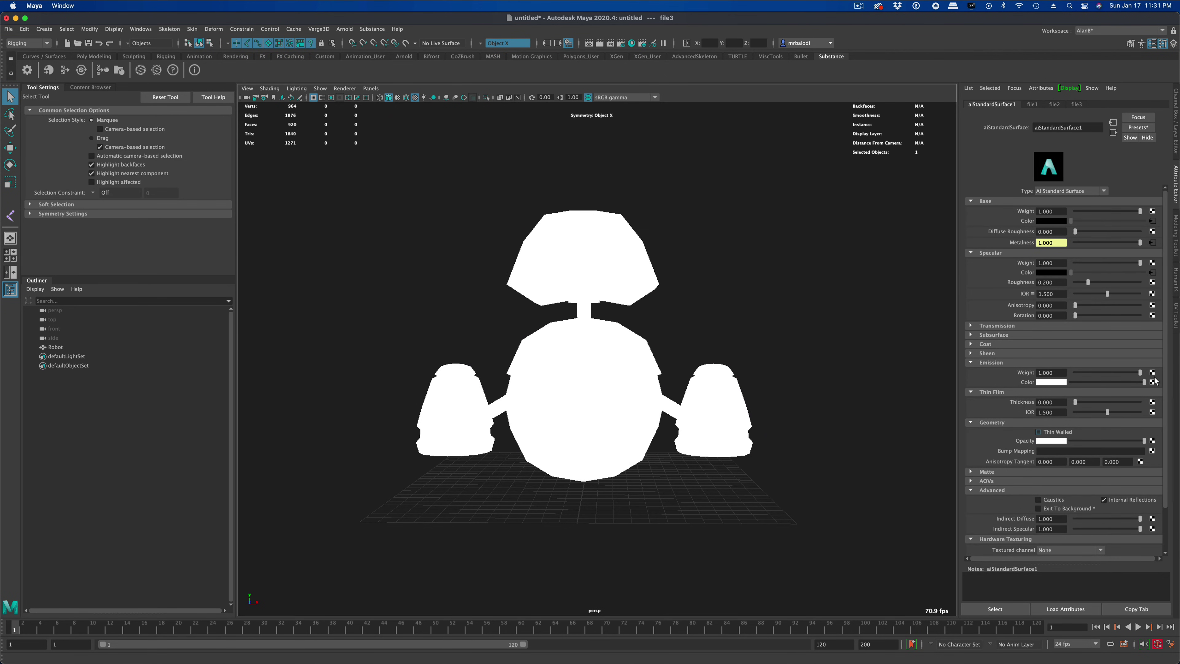
# Step: Connect a File texture to the emission color, load robot_lambert1_Emissive.png from the textures folder, and return to the aiStandardSurface attributes
pyautogui.click(1153, 383)
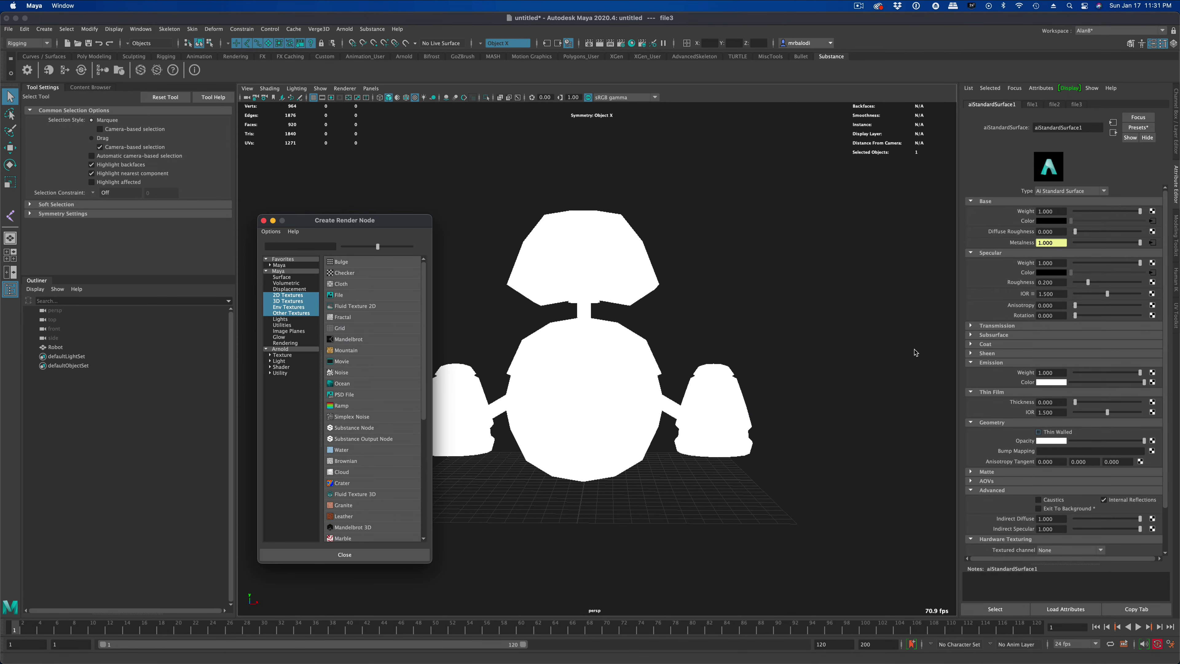
pyautogui.click(339, 296)
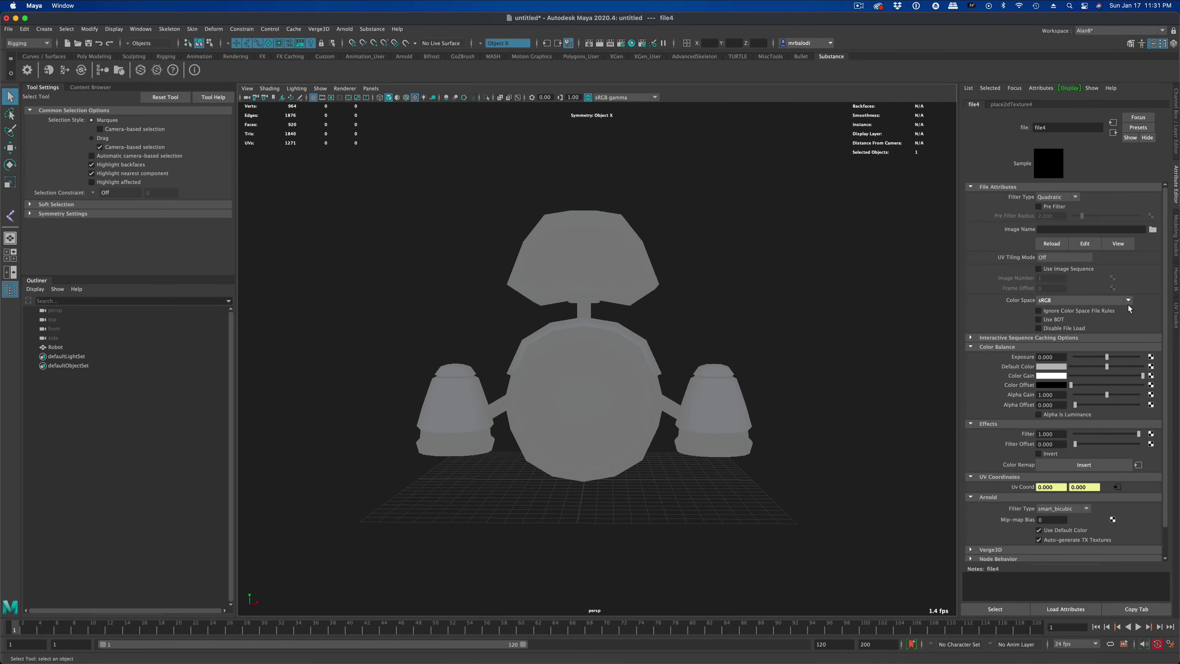
pyautogui.click(1153, 229)
pyautogui.click(374, 174)
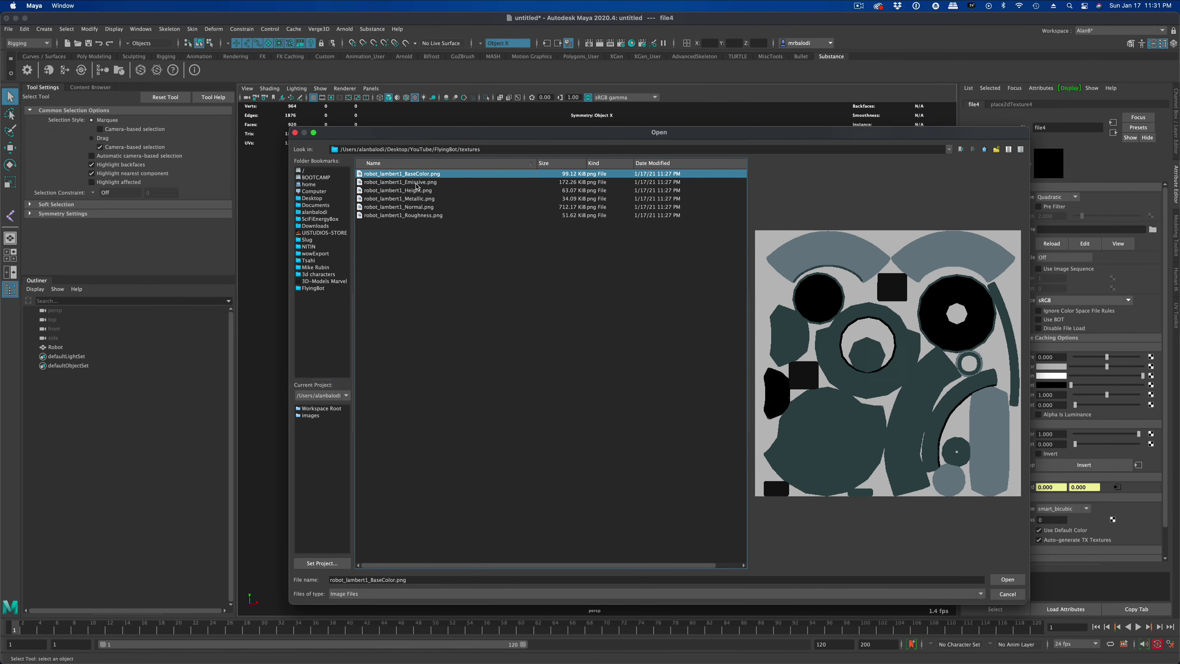
pyautogui.click(401, 182)
pyautogui.click(1008, 580)
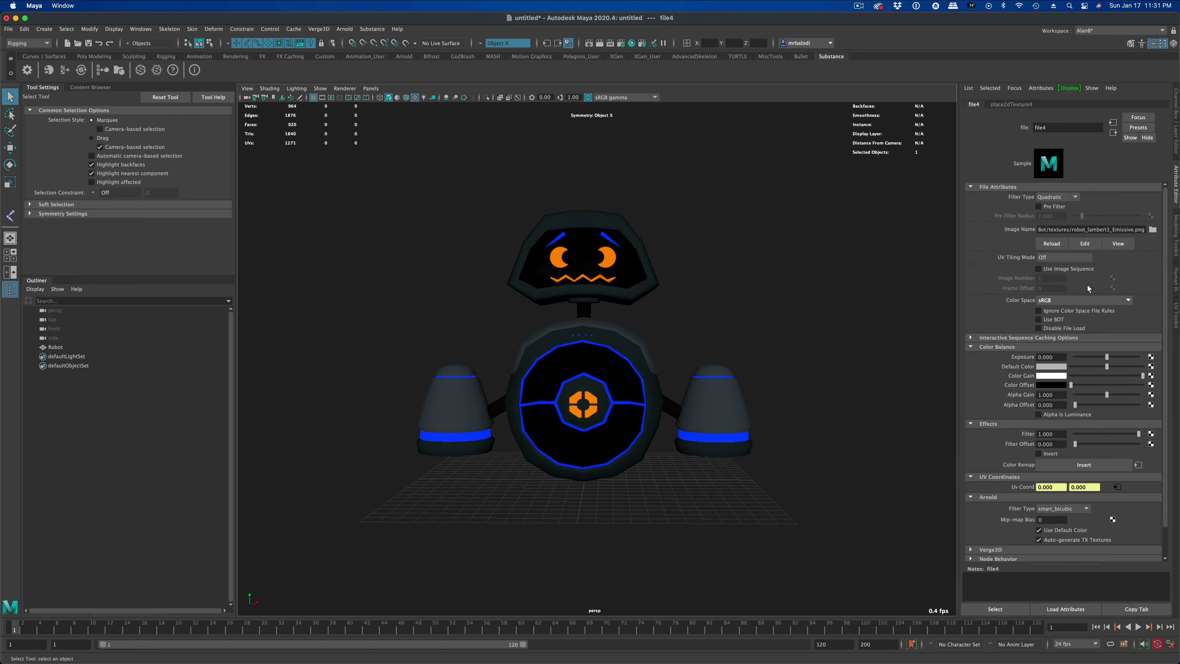
pyautogui.click(1113, 133)
# Step: Connect a File texture to the material's bump mapping and load robot_lambert1_Normal.png from the textures folder
pyautogui.keyDown('alt'); pyautogui.moveTo(763, 372); pyautogui.dragTo(767, 347); pyautogui.keyUp('alt')
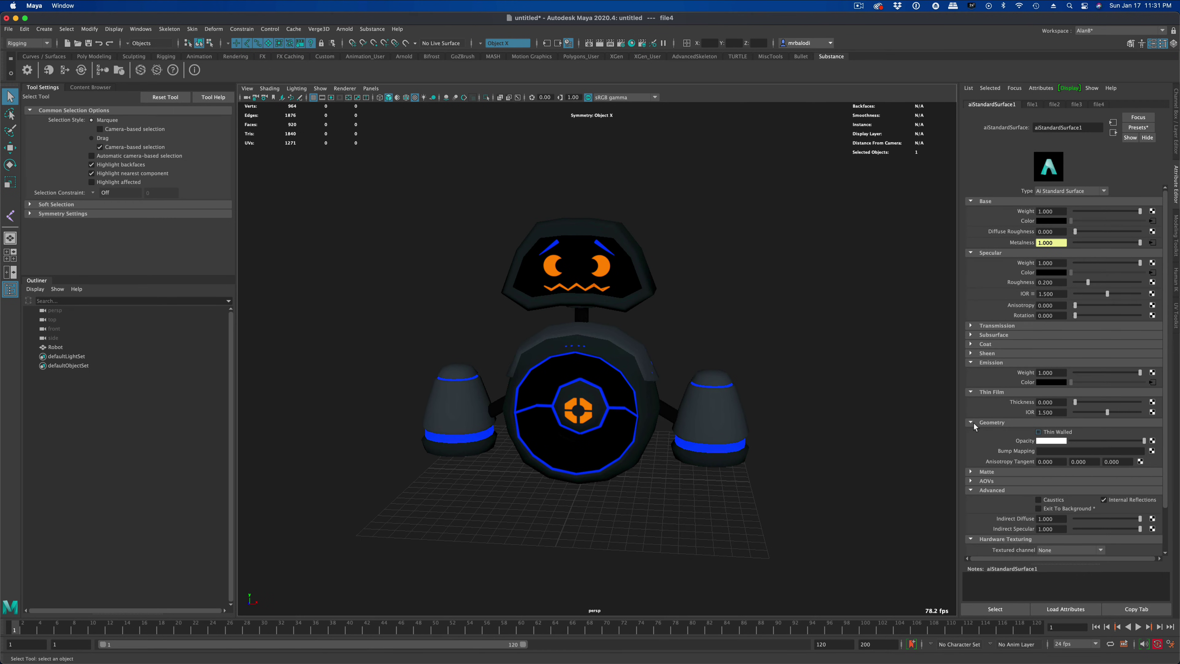
pyautogui.click(972, 490)
pyautogui.click(970, 499)
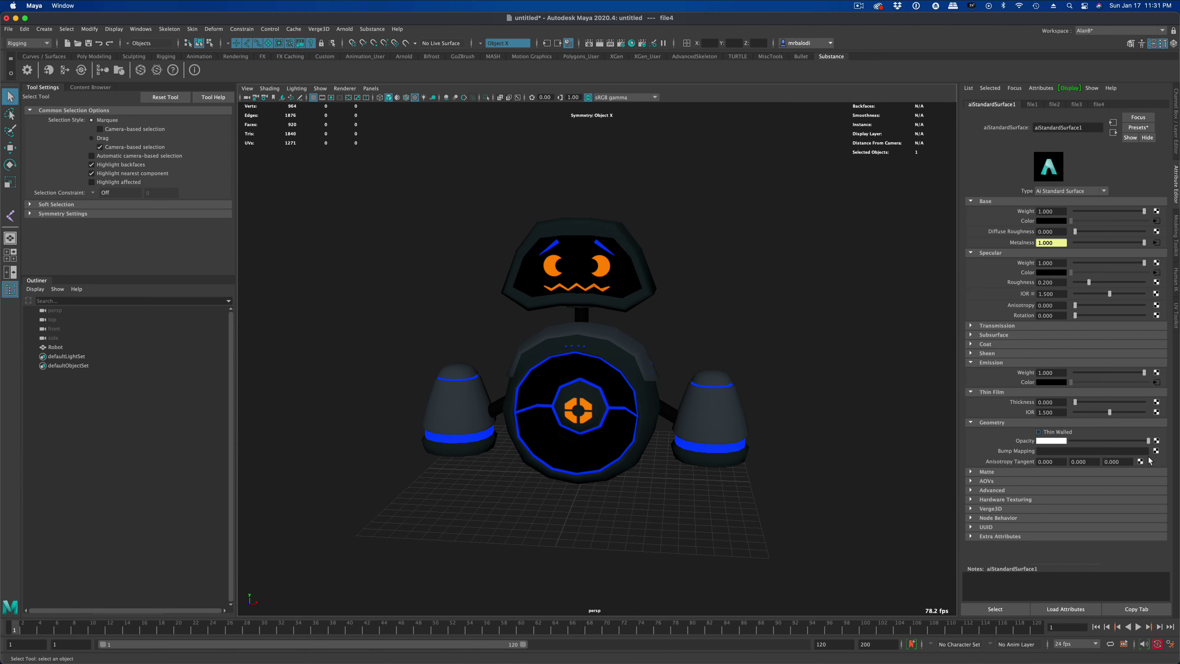
pyautogui.click(971, 391)
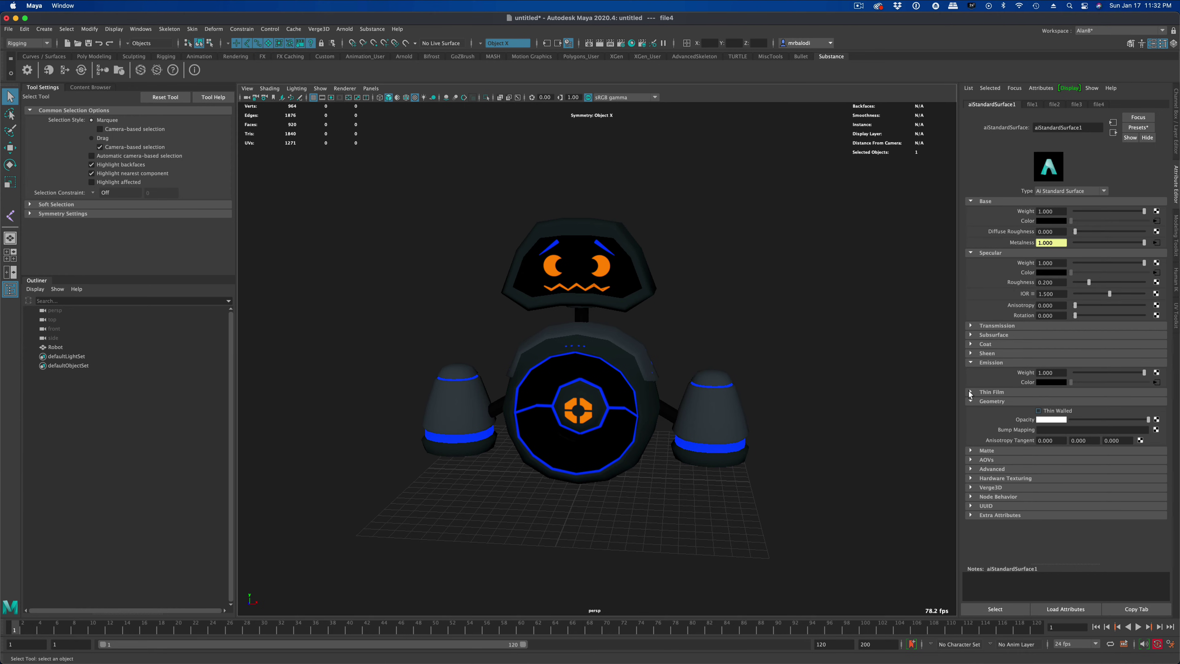
pyautogui.click(1156, 430)
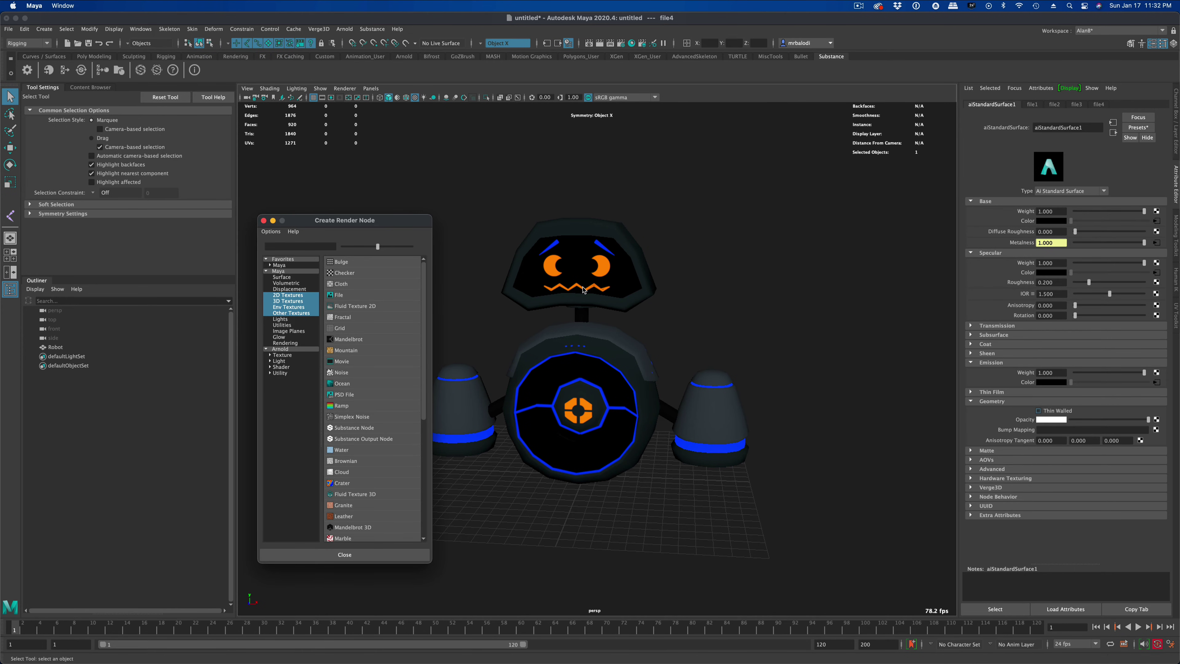
pyautogui.click(363, 298)
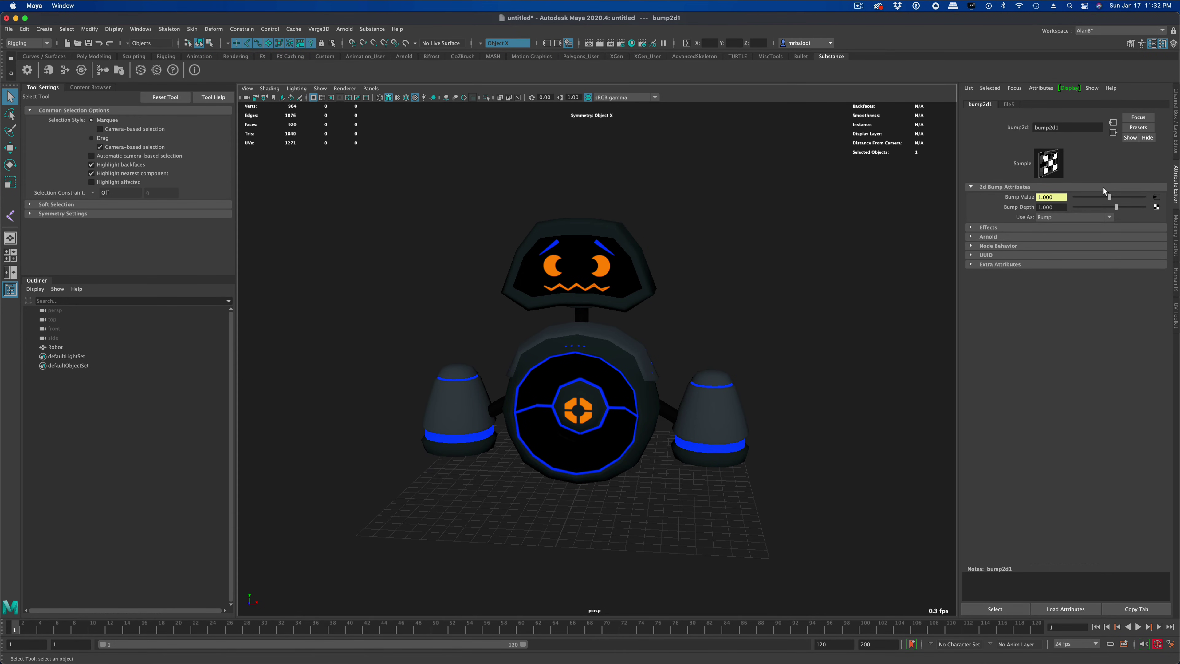
pyautogui.click(1012, 104)
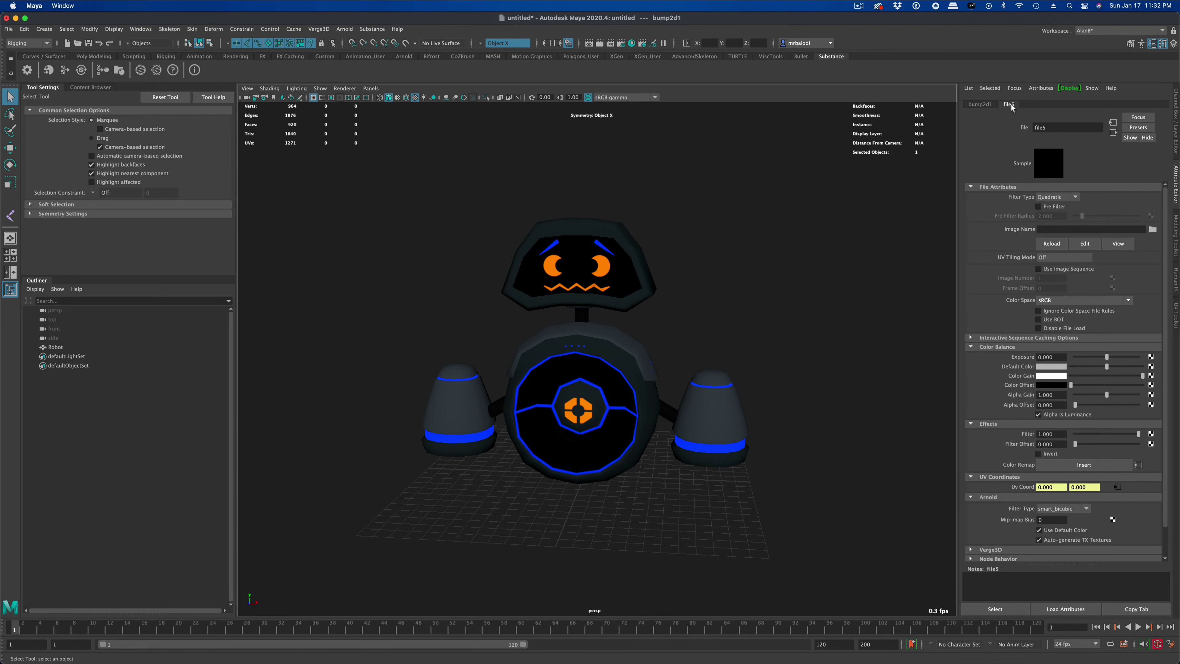
pyautogui.click(1152, 229)
pyautogui.click(414, 208)
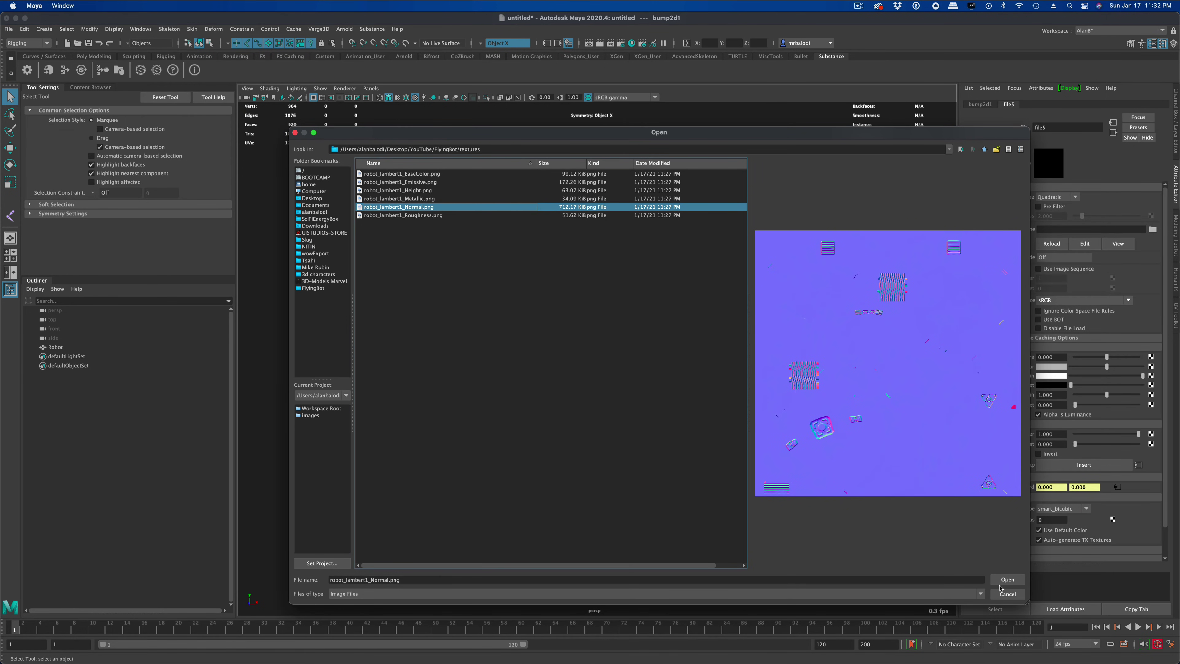
pyautogui.click(1007, 580)
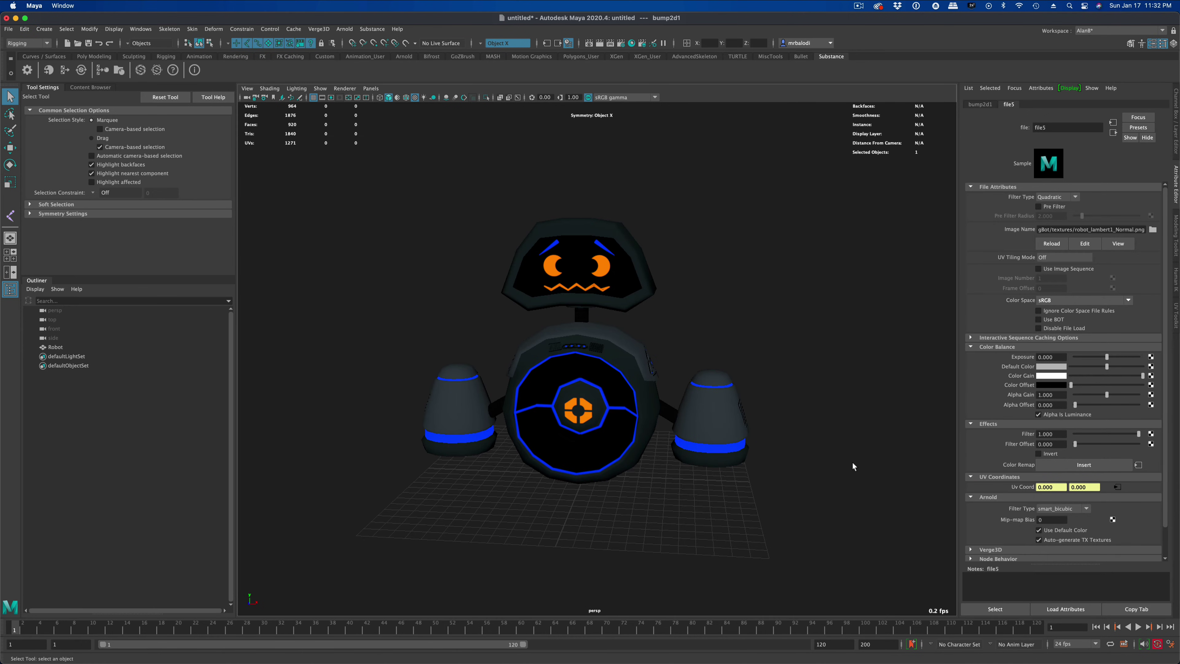
# Step: Set the normal texture's color space to Raw and check the surface detail on the robot's side
pyautogui.keyDown('alt'); pyautogui.moveTo(851, 461); pyautogui.dragTo(762, 435); pyautogui.keyUp('alt')
pyautogui.click(1076, 300)
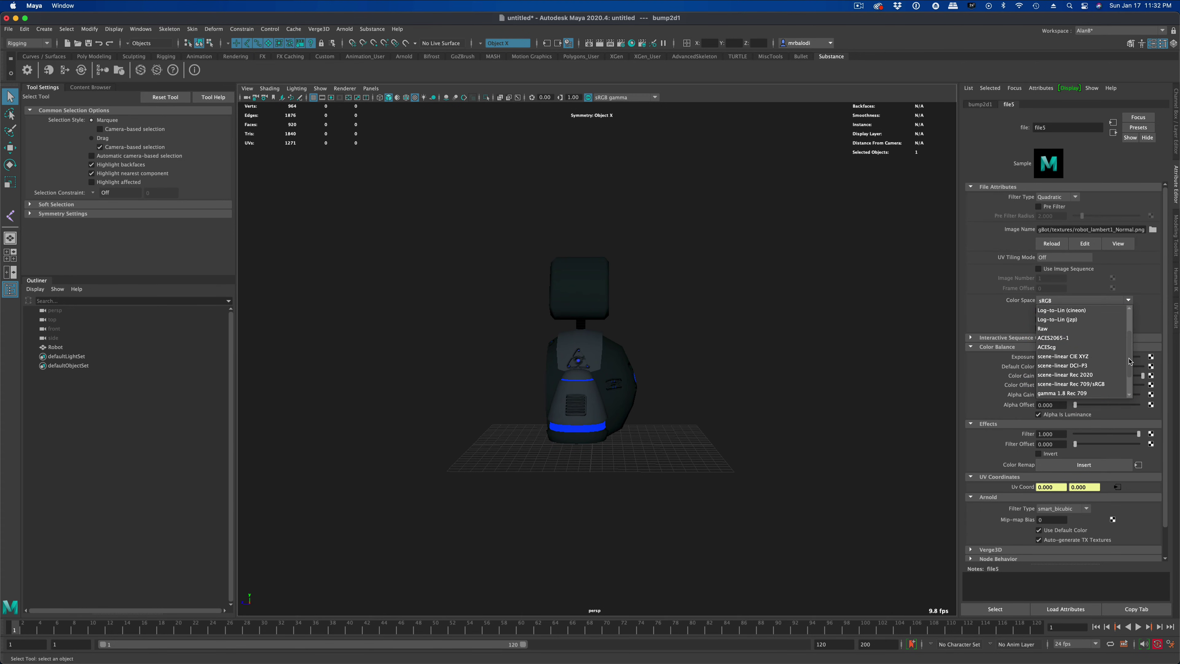
pyautogui.click(1115, 329)
pyautogui.scroll(5, 841, 417)
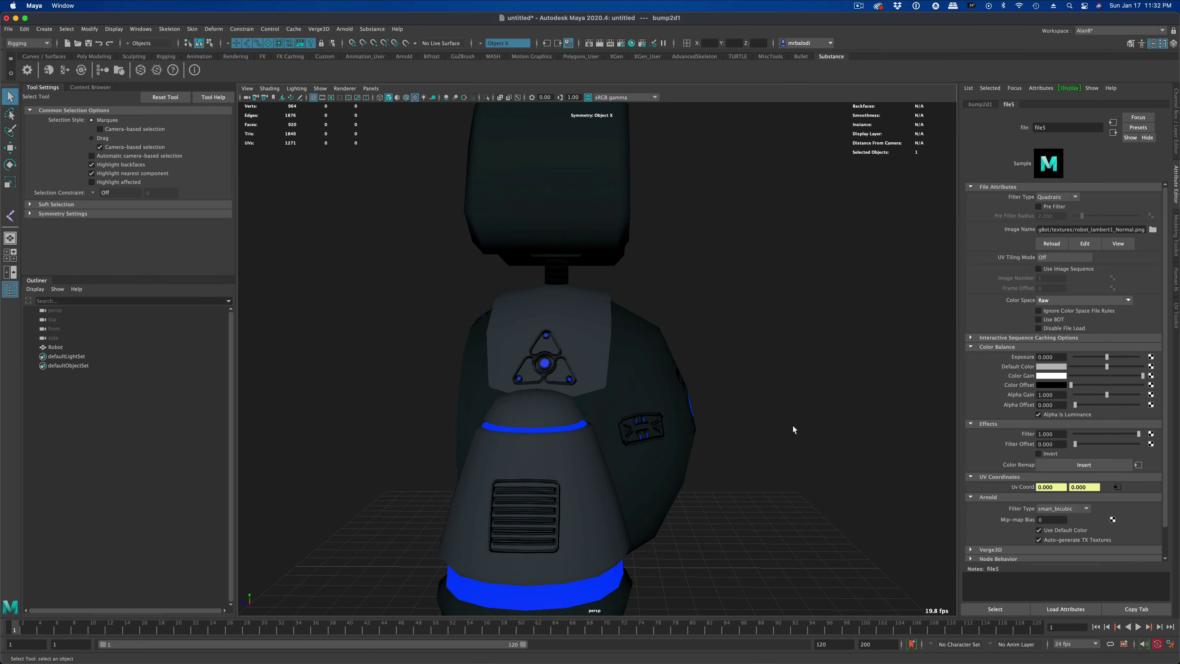
pyautogui.keyDown('alt'); pyautogui.moveTo(793, 424); pyautogui.dragTo(829, 427); pyautogui.keyUp('alt')
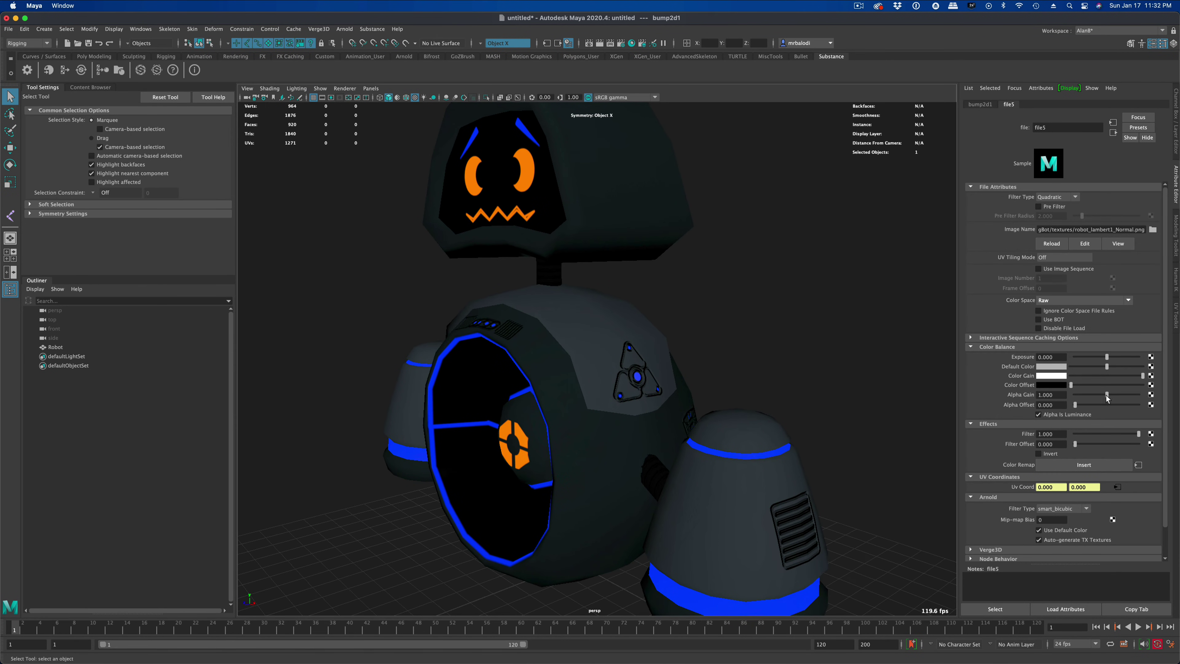
# Step: Lower the normal texture's Alpha Gain to 0.206 and return to the aiStandardSurface attributes
pyautogui.moveTo(1107, 395); pyautogui.dragTo(1079, 396)
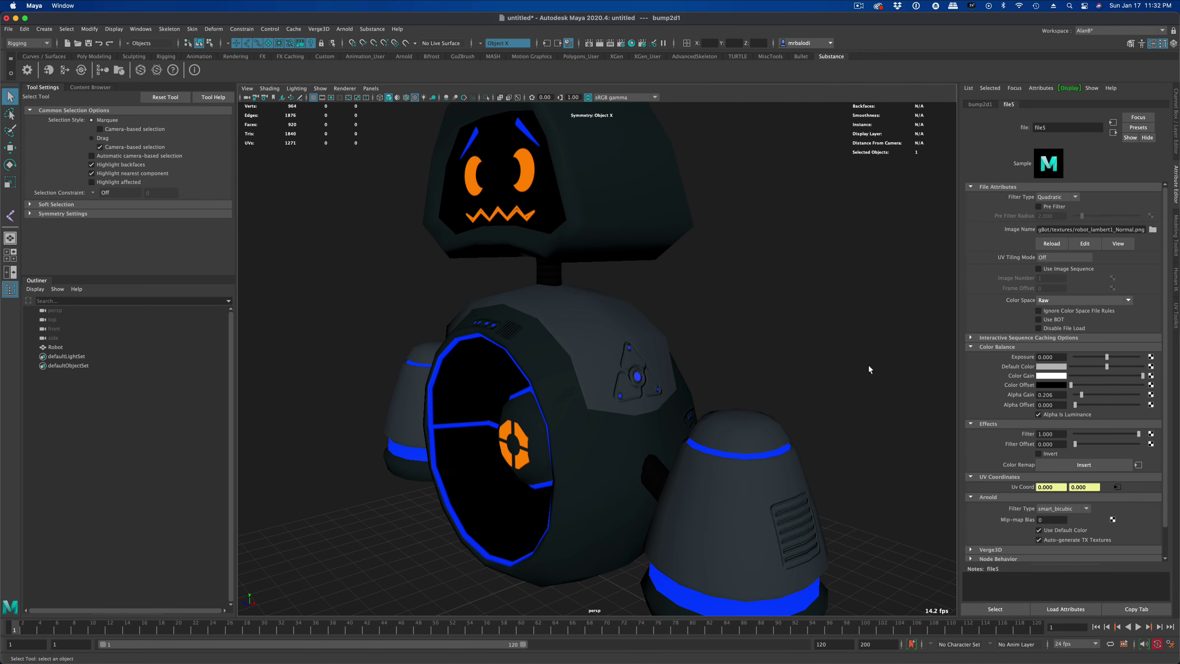
pyautogui.keyDown('alt'); pyautogui.moveTo(948, 355); pyautogui.dragTo(848, 413); pyautogui.keyUp('alt')
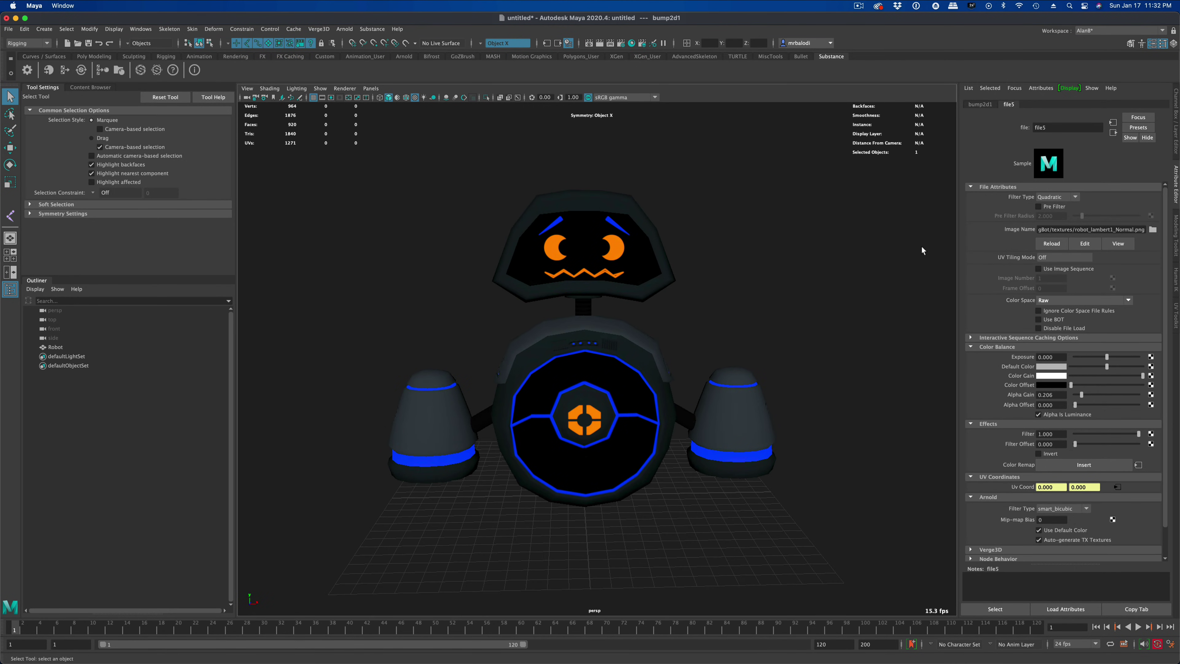
pyautogui.click(980, 104)
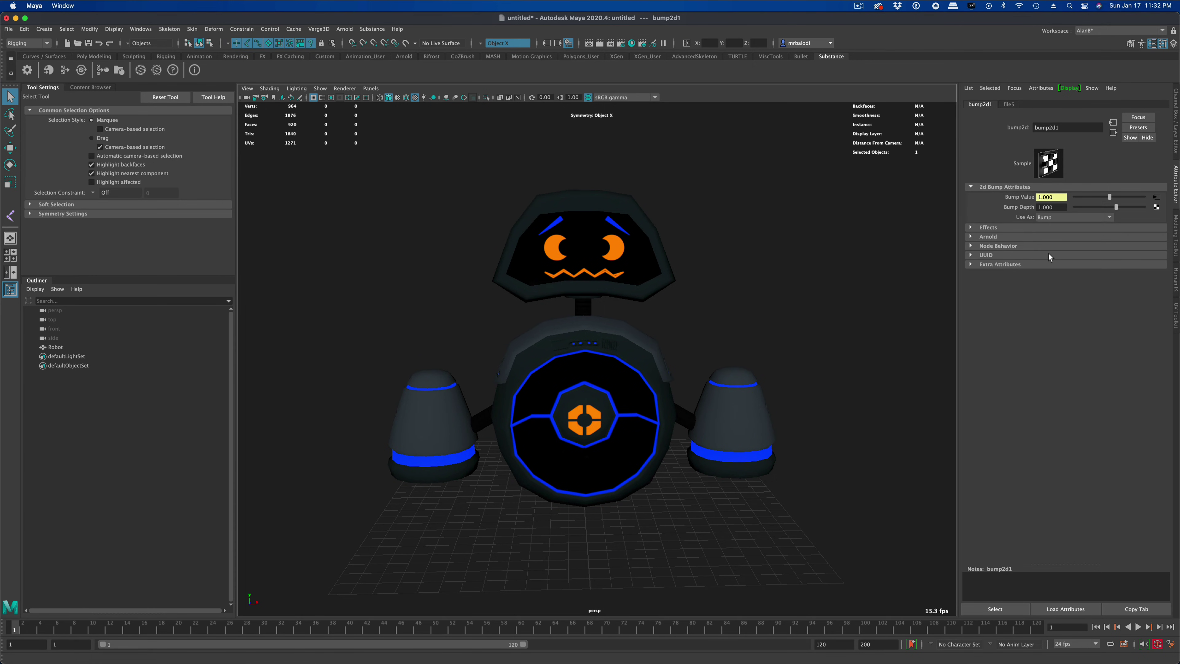
pyautogui.click(1114, 132)
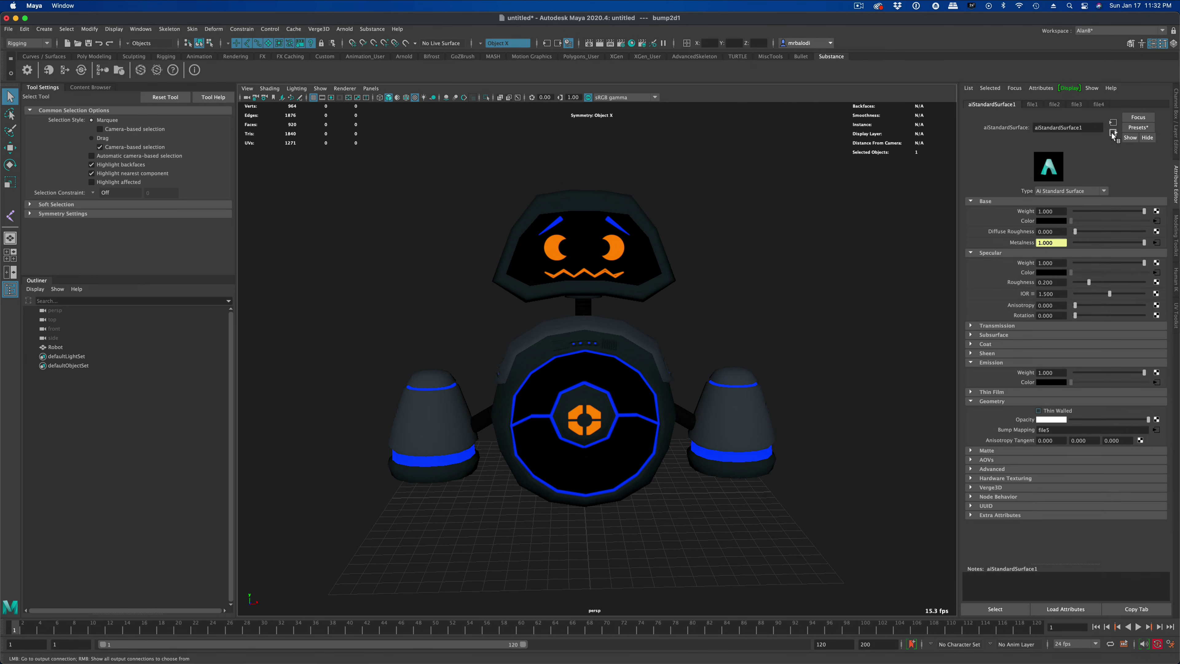
# Step: Set the material's specular roughness to 0.615 and check the robot's shading from different angles
pyautogui.keyDown('alt'); pyautogui.moveTo(790, 332); pyautogui.dragTo(729, 328); pyautogui.keyUp('alt')
pyautogui.keyDown('alt'); pyautogui.moveTo(661, 306); pyautogui.dragTo(799, 306); pyautogui.keyUp('alt')
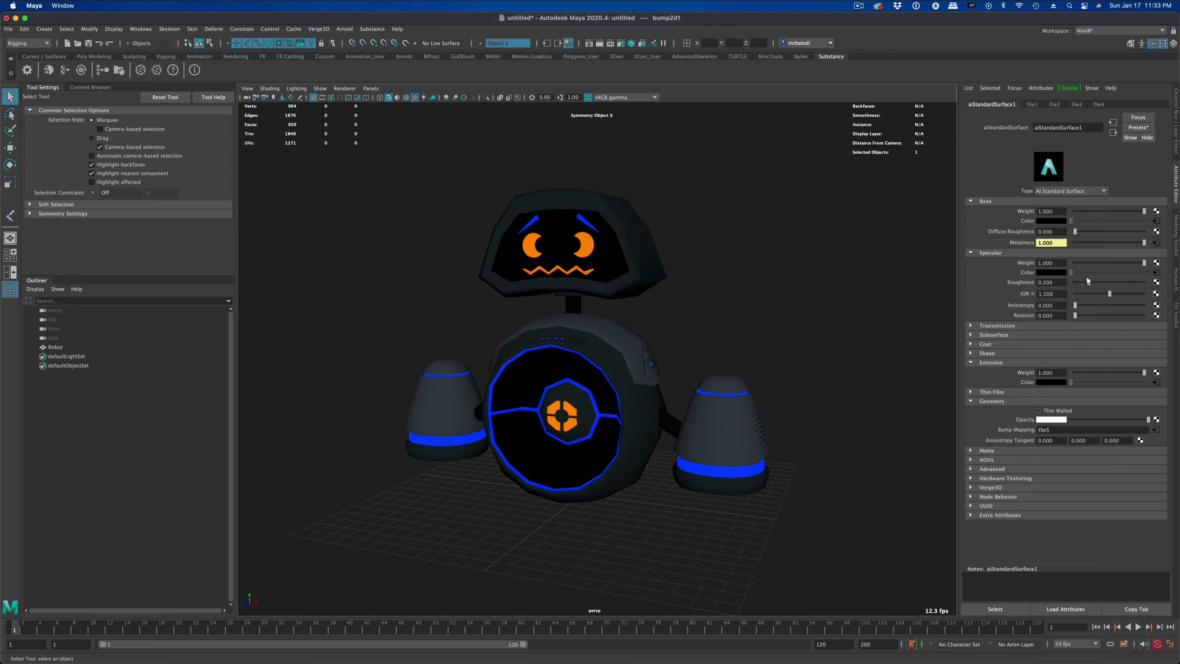
pyautogui.moveTo(1085, 284); pyautogui.dragTo(1119, 285)
pyautogui.keyDown('alt'); pyautogui.moveTo(831, 256); pyautogui.dragTo(796, 250); pyautogui.keyUp('alt')
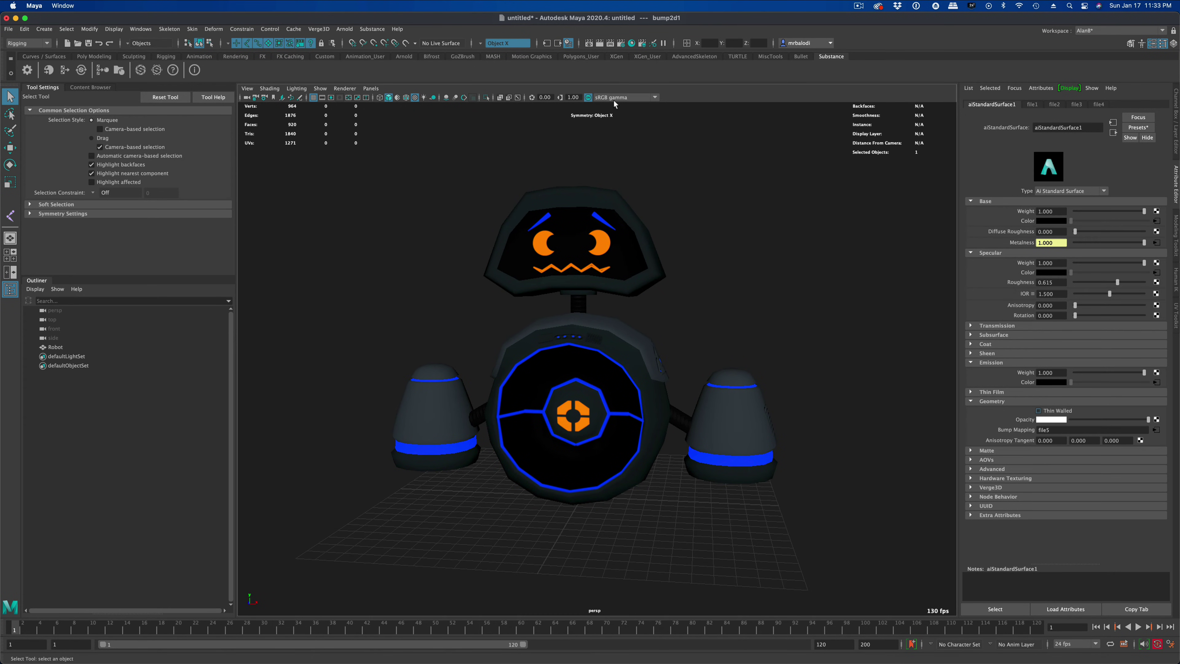
# Step: Render the unlit robot with Arnold, inspect the emissive areas, and close the Render View
pyautogui.click(600, 46)
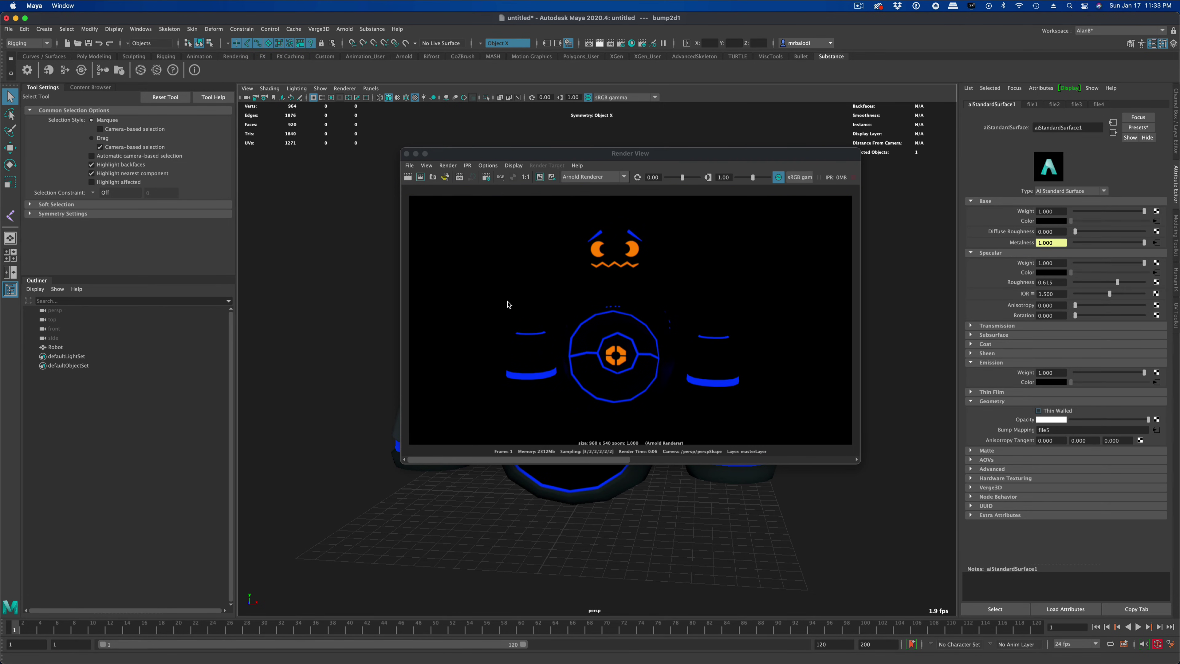
pyautogui.moveTo(526, 154); pyautogui.dragTo(441, 168)
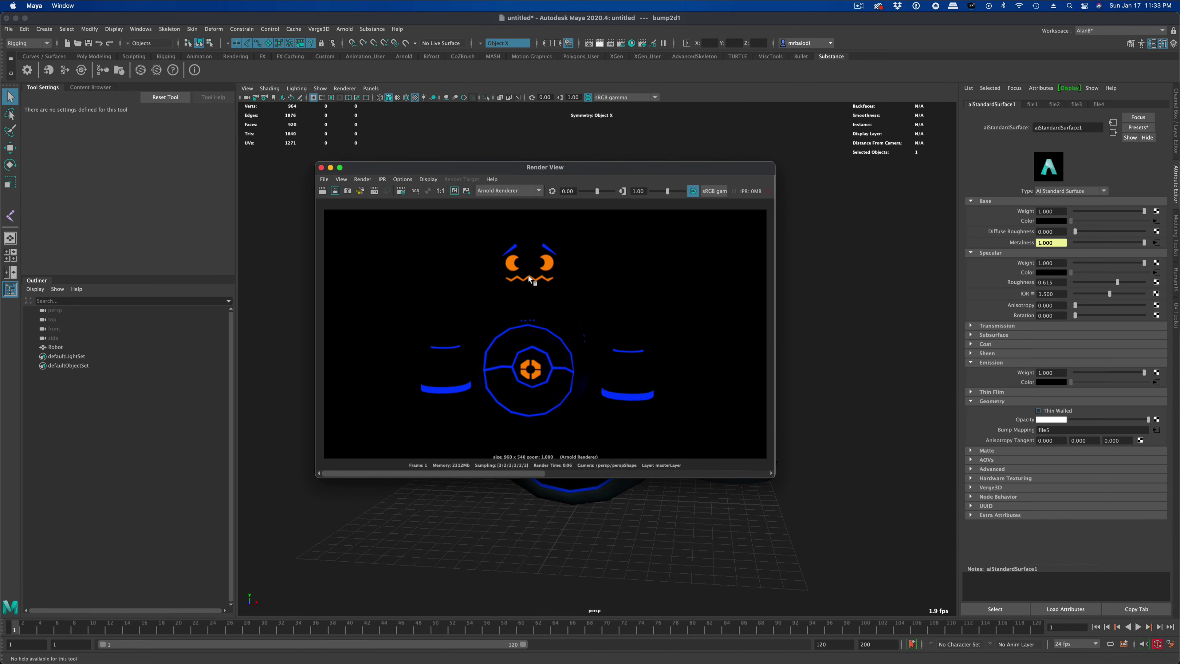
pyautogui.click(321, 167)
# Step: Add an Arnold Skydome Light to the scene
pyautogui.click(344, 29)
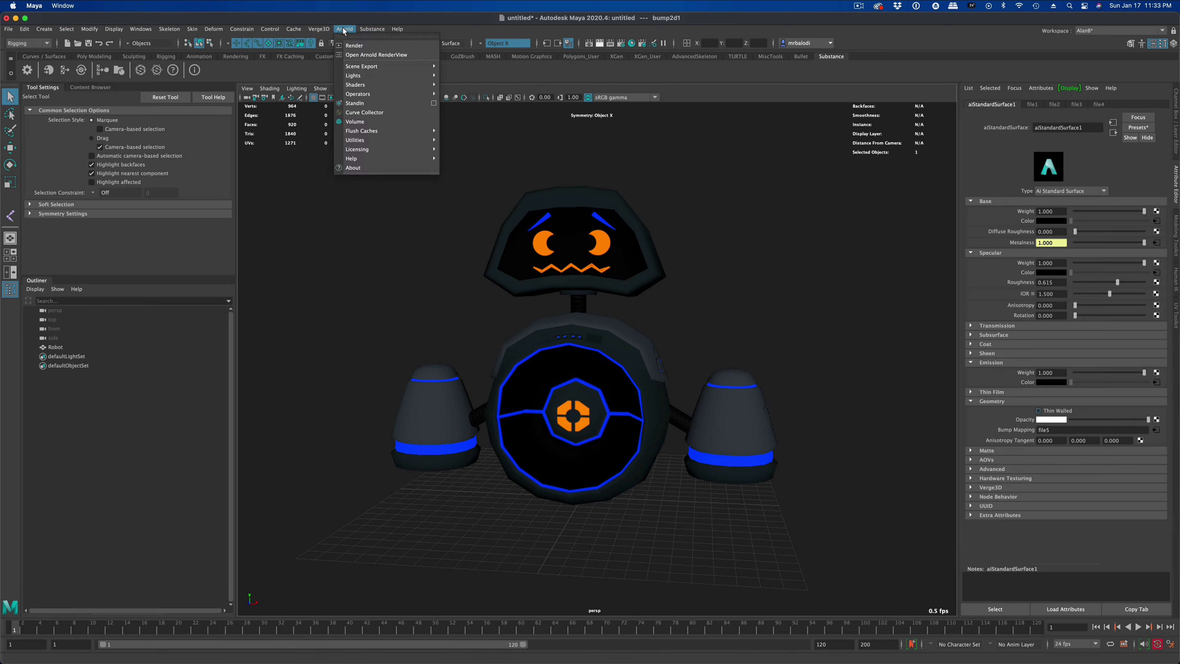
pyautogui.moveTo(361, 80)
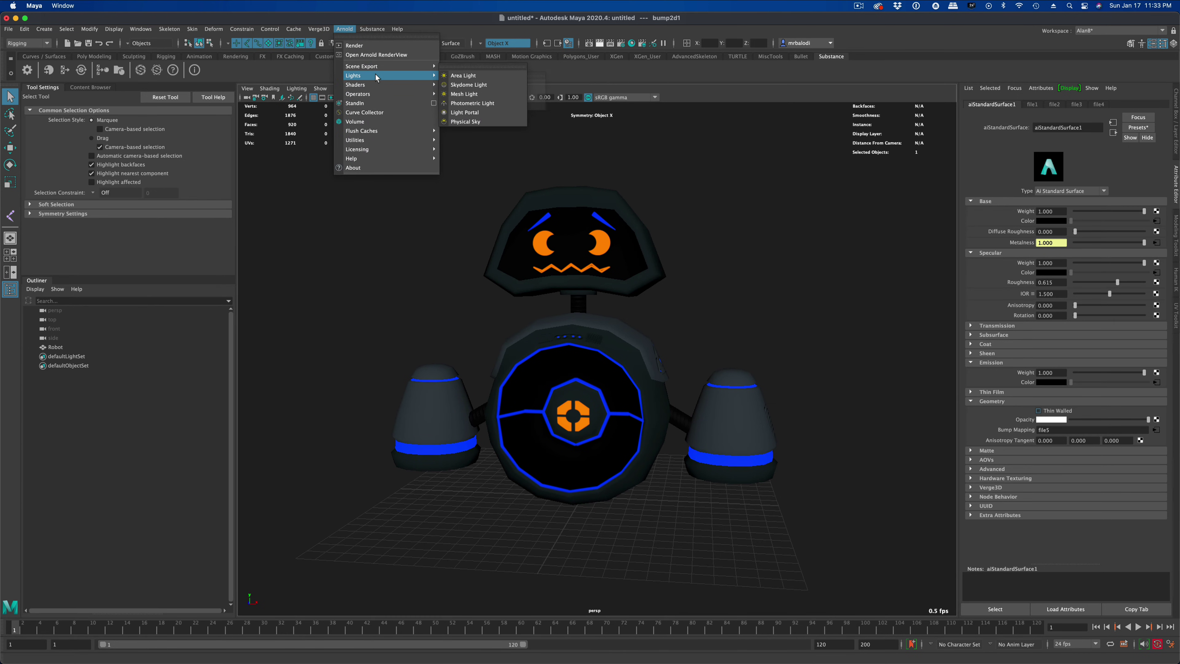
pyautogui.moveTo(419, 85)
pyautogui.click(469, 84)
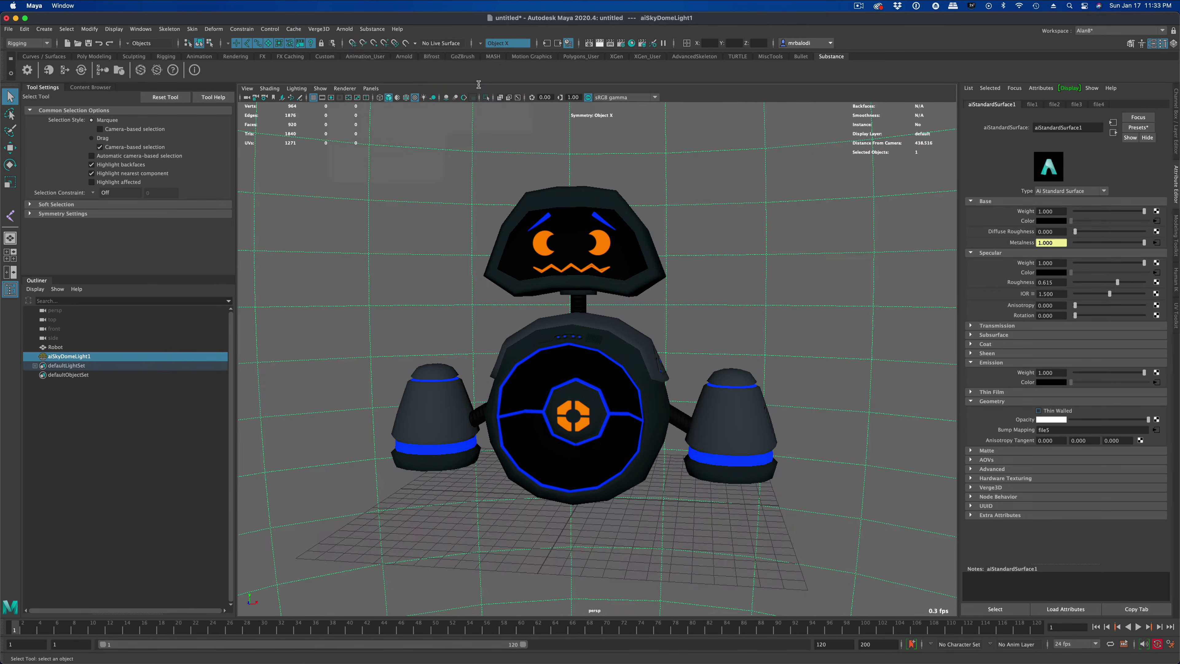
# Step: Set the skydome light's Samples and Volume Samples to 4 and render the lit robot
pyautogui.moveTo(94, 369); pyautogui.dragTo(90, 360, button='middle')
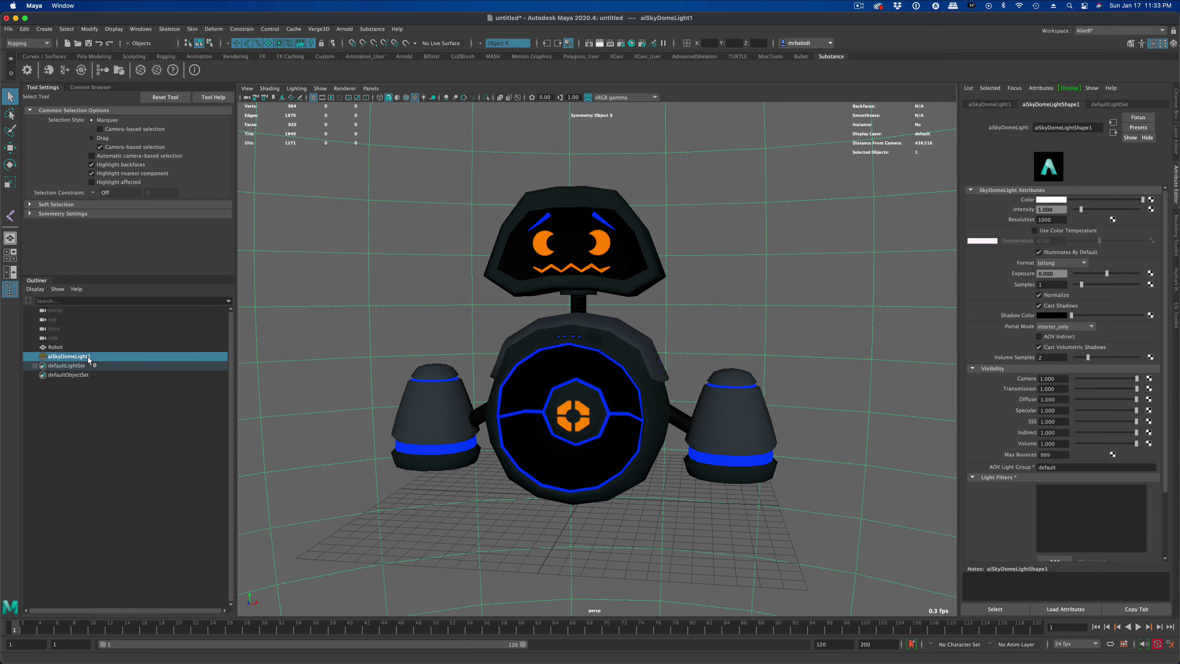
pyautogui.click(1049, 358)
pyautogui.write('4')
pyautogui.click(1050, 284)
pyautogui.click(600, 44)
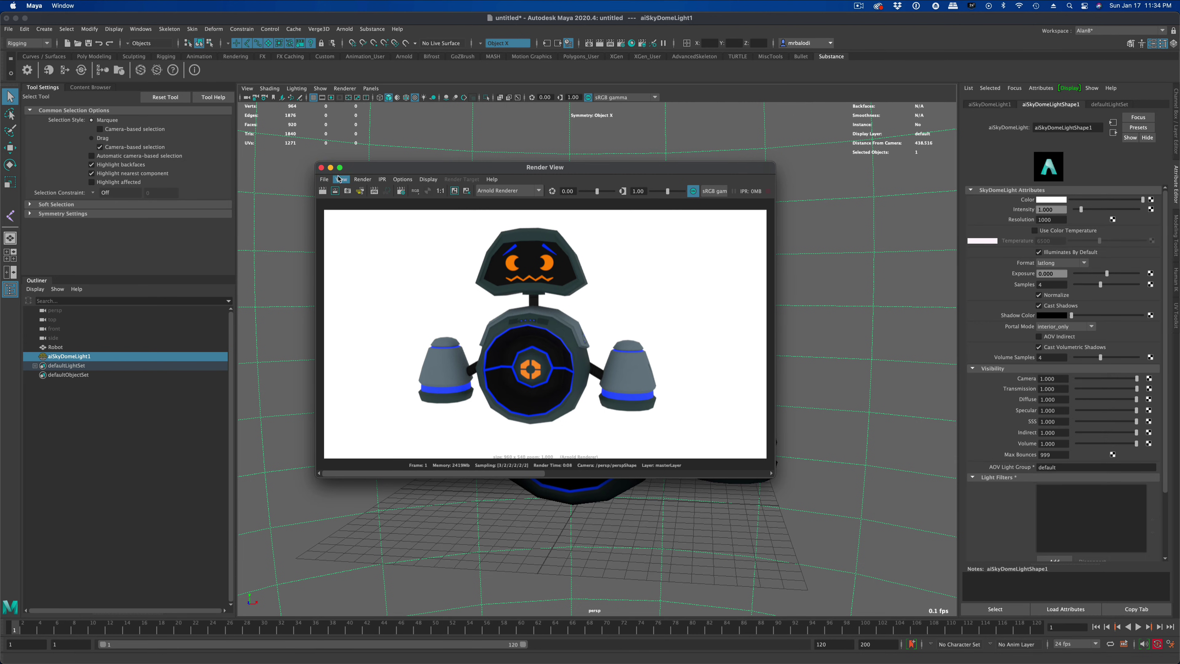
pyautogui.moveTo(416, 173); pyautogui.dragTo(269, 143)
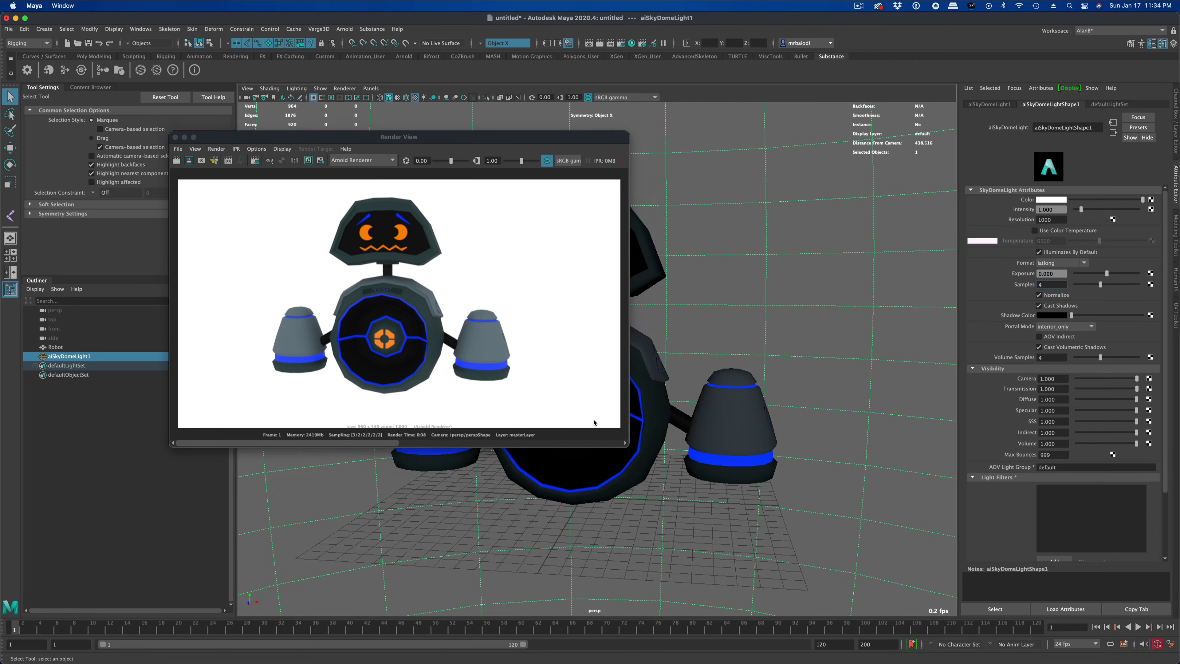
# Step: Lower the specular roughness of the robot's aiStandardSurface material to 0.054 and render the frame again
pyautogui.click(718, 421)
pyautogui.moveTo(740, 414); pyautogui.dragTo(748, 628, button='right')
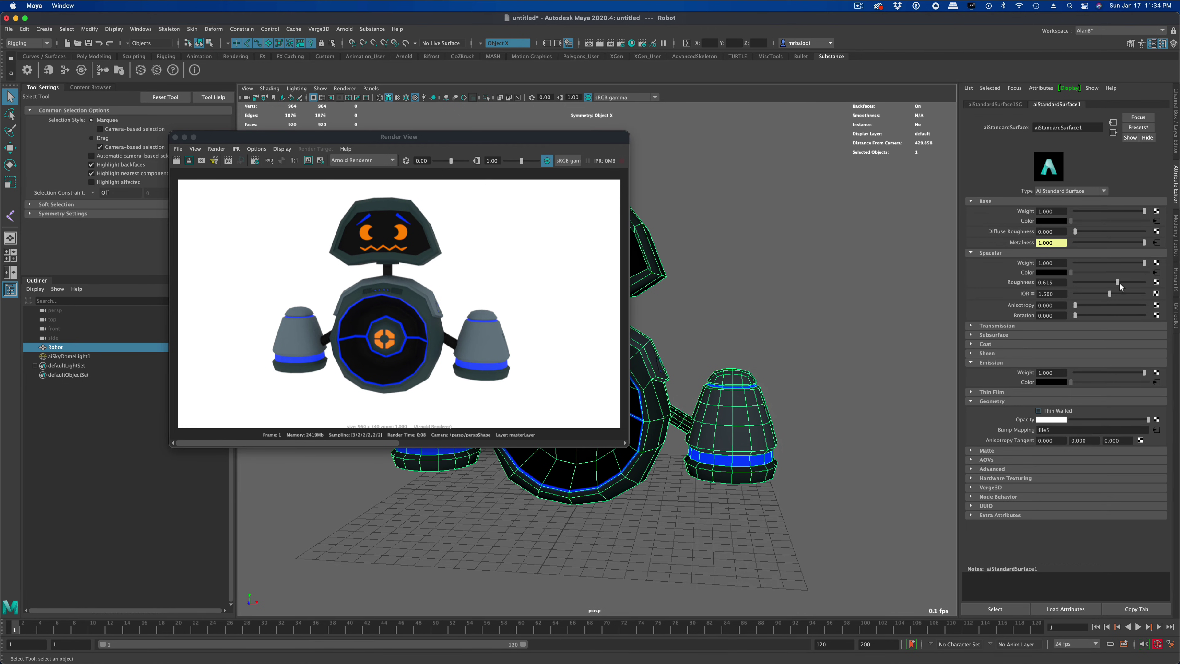
pyautogui.moveTo(1098, 284); pyautogui.dragTo(1079, 283)
pyautogui.click(600, 42)
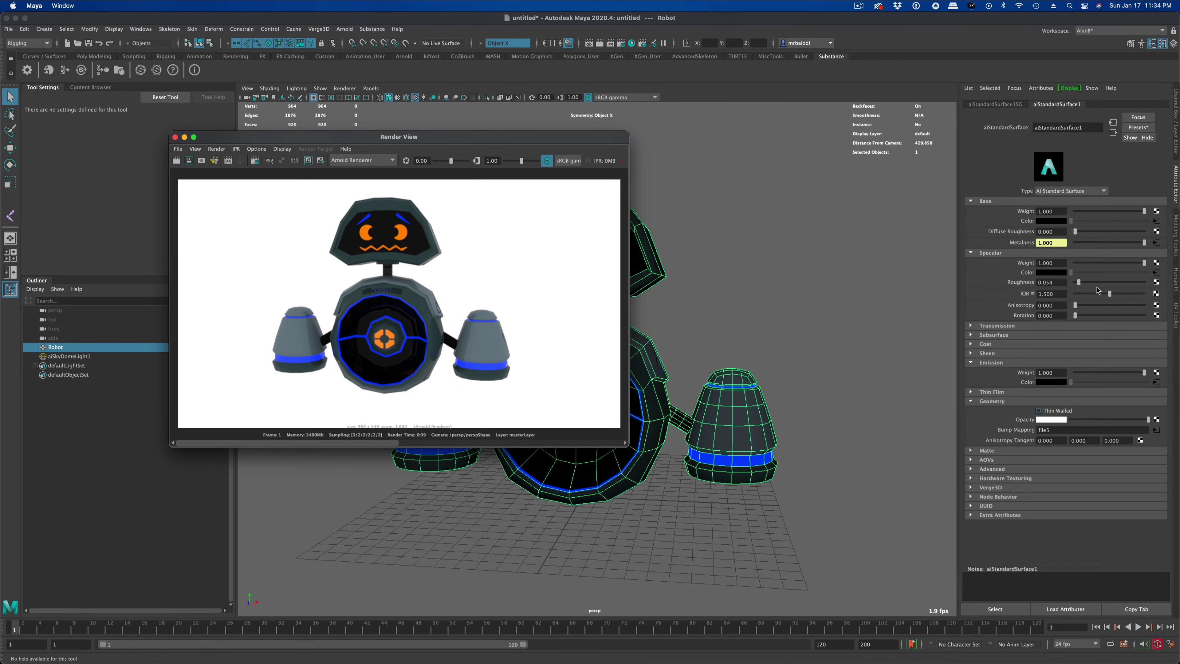
# Step: Lower the specular roughness of the robot's aiStandardSurface material to 0.027 and close the Render View
pyautogui.moveTo(1080, 285); pyautogui.dragTo(1078, 287)
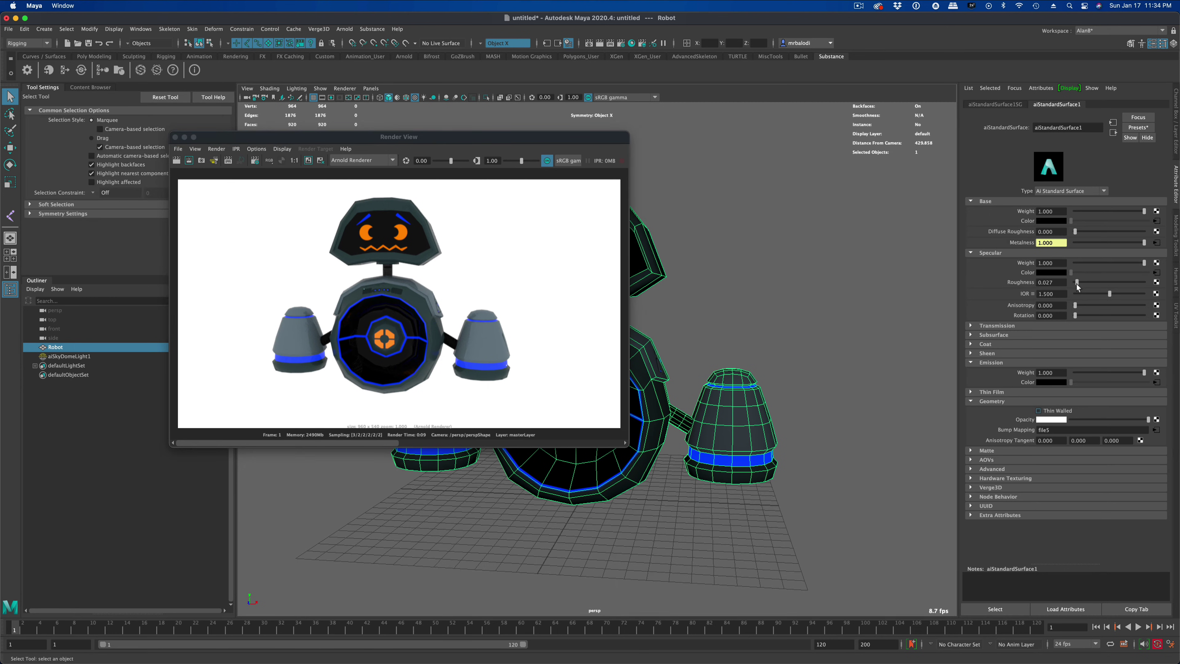
pyautogui.moveTo(527, 140); pyautogui.dragTo(654, 147)
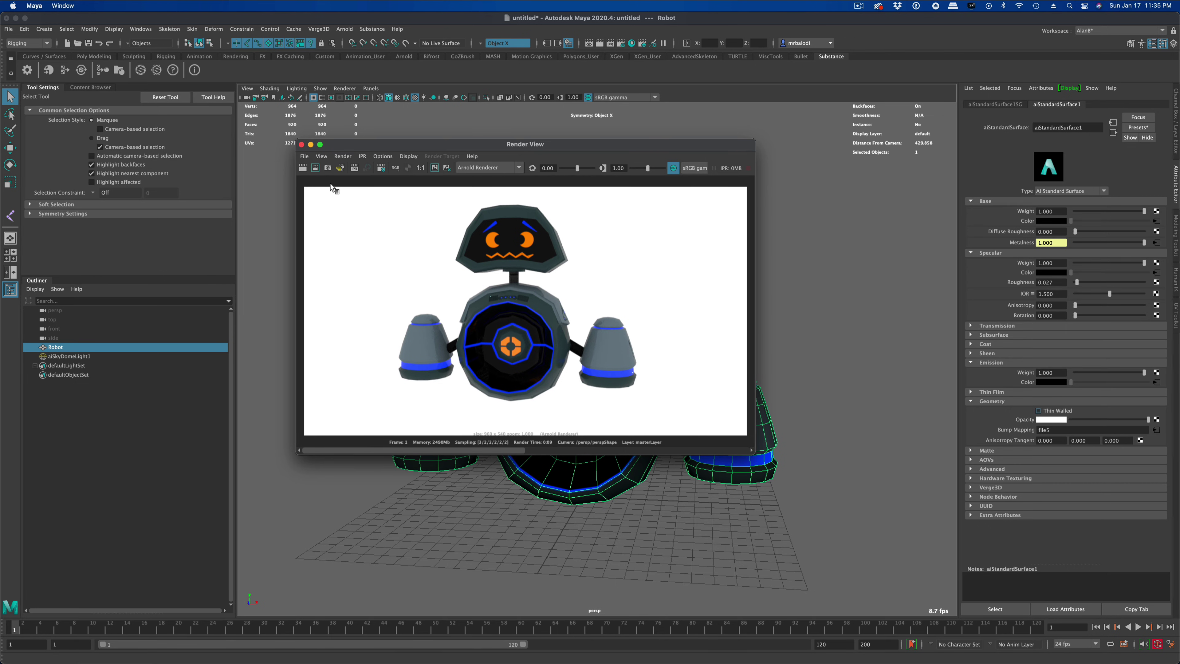
pyautogui.click(301, 145)
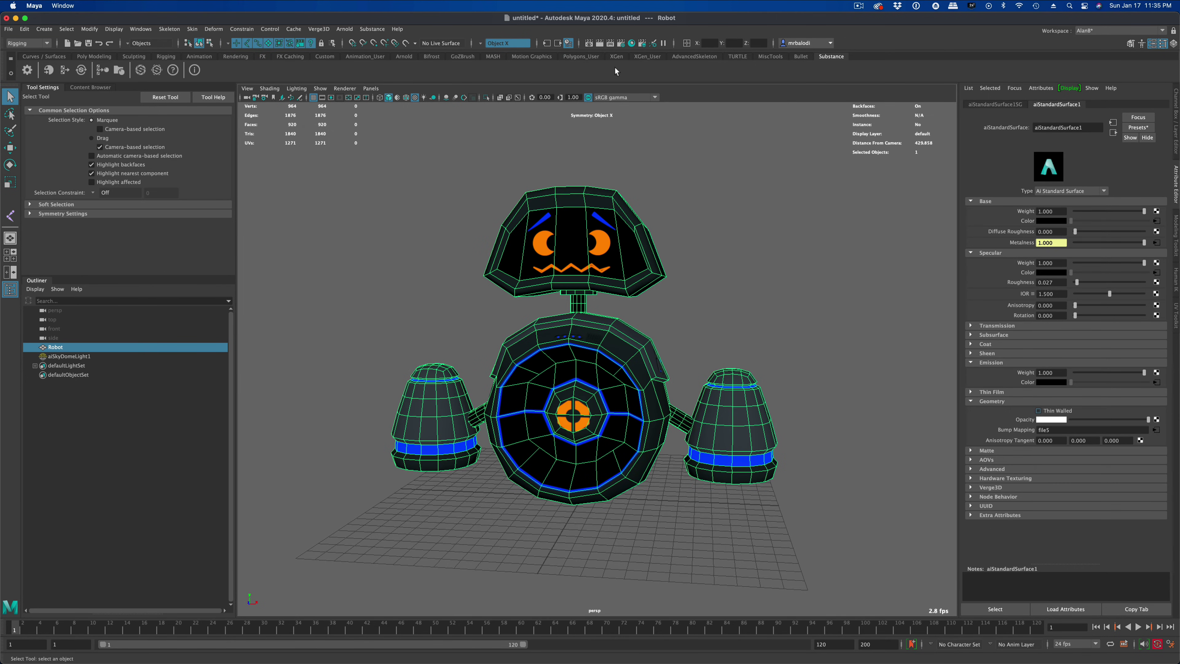
# Step: Set the render image size to a custom 600 x 600 pixels in the Render Settings
pyautogui.click(621, 42)
pyautogui.moveTo(476, 117); pyautogui.dragTo(553, 118)
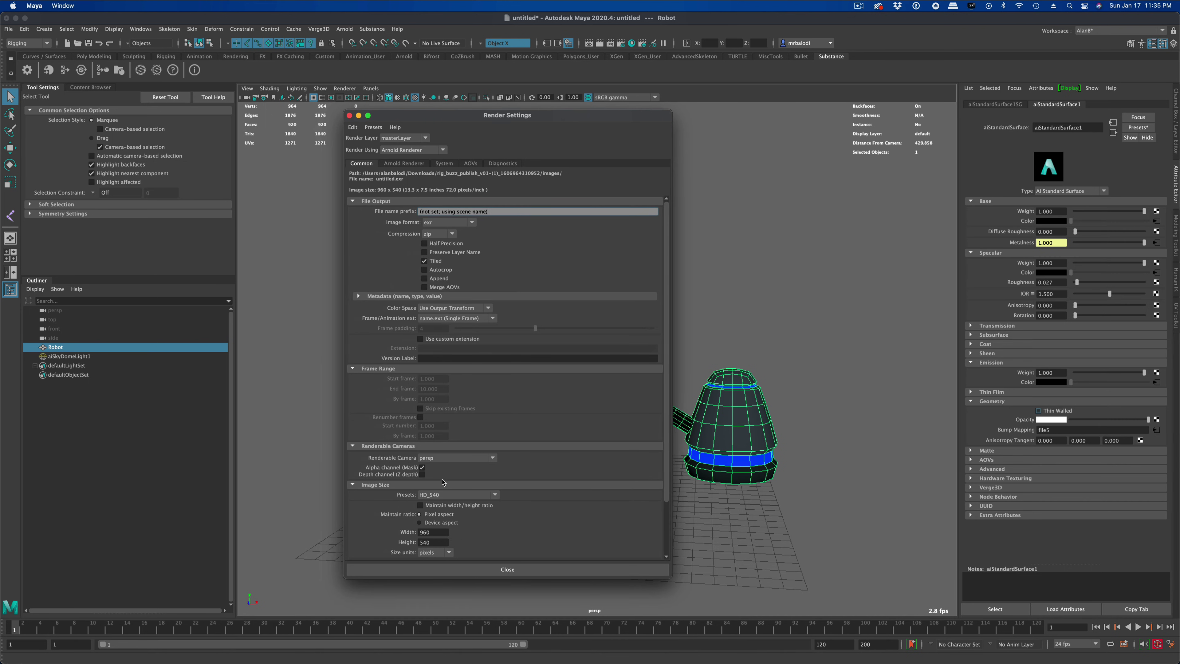
pyautogui.click(470, 495)
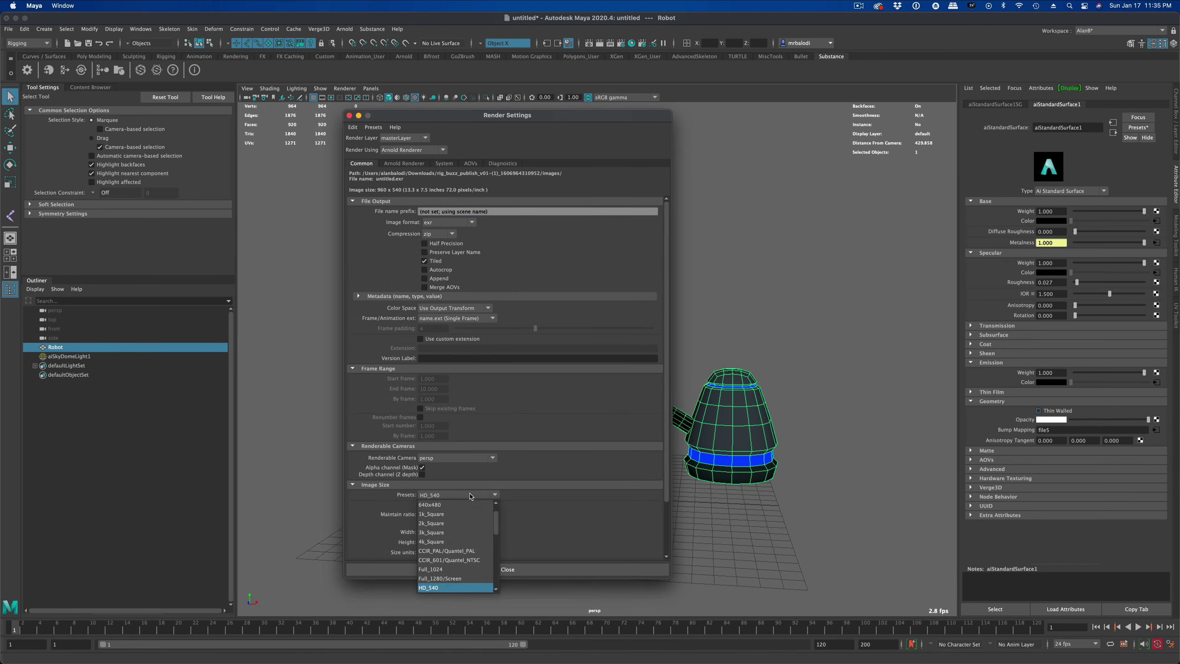
pyautogui.click(470, 495)
pyautogui.moveTo(440, 531); pyautogui.dragTo(413, 542)
pyautogui.write('600')
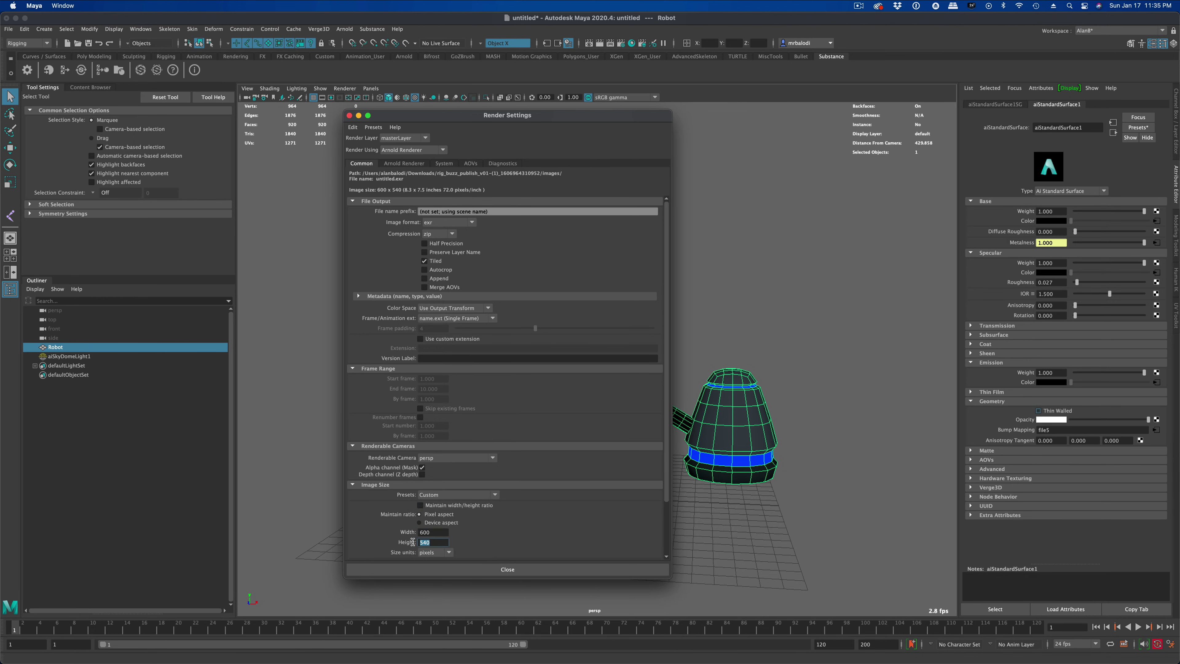
pyautogui.write('6')
pyautogui.press('Return')
# Step: Review the Arnold sampling settings, test-render the robot at the new size, and close the Render View and Render Settings
pyautogui.click(407, 163)
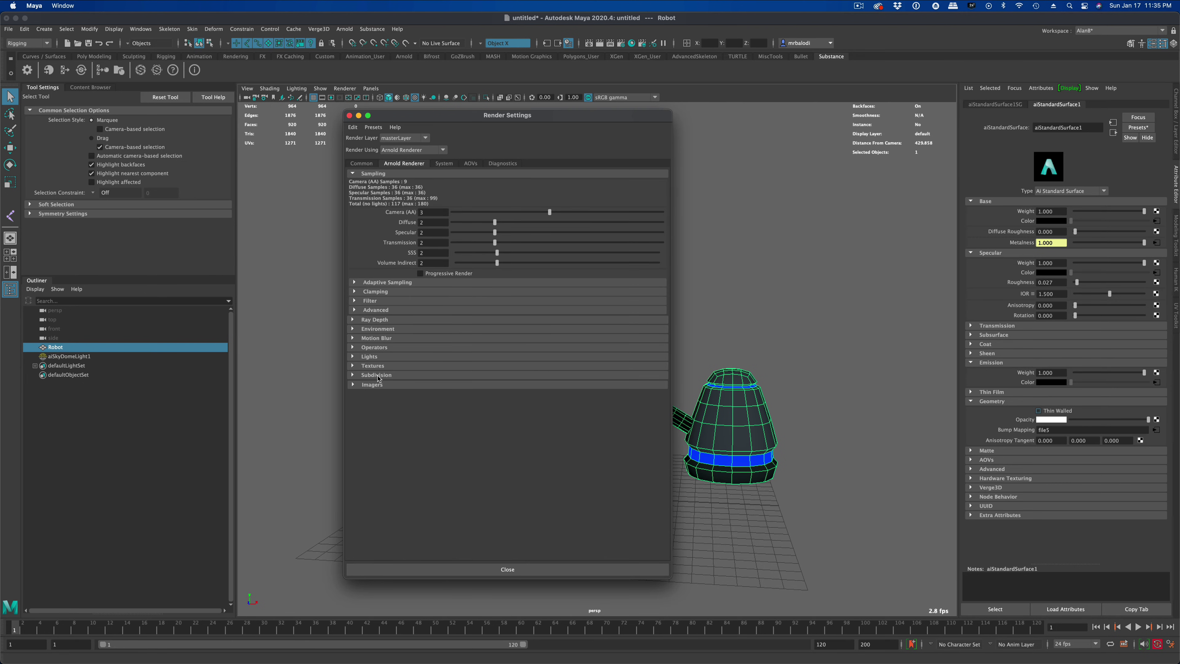
pyautogui.click(429, 212)
pyautogui.moveTo(418, 117); pyautogui.dragTo(79, 131)
pyautogui.click(600, 43)
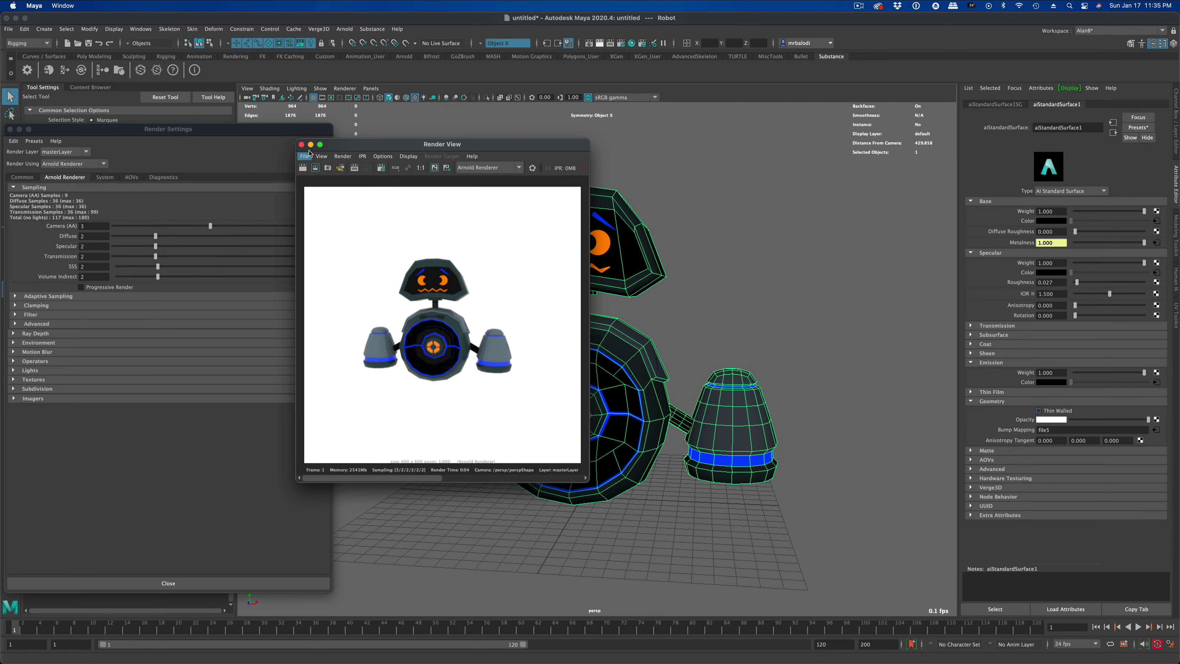
pyautogui.click(301, 144)
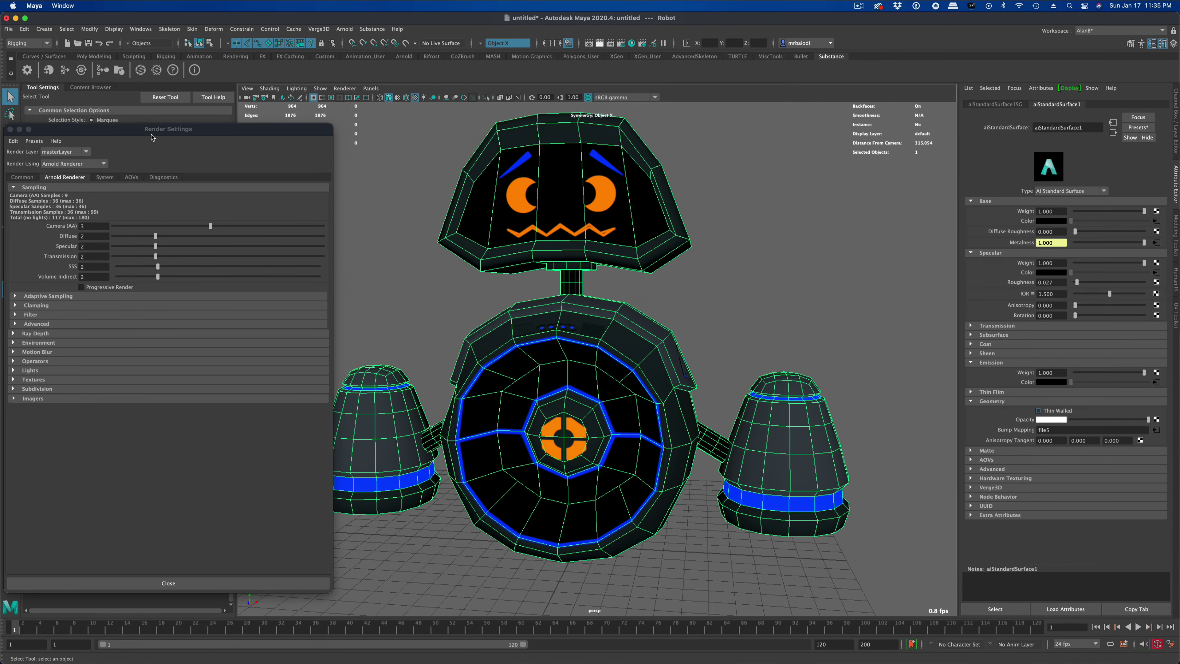
pyautogui.moveTo(151, 137); pyautogui.dragTo(474, 299)
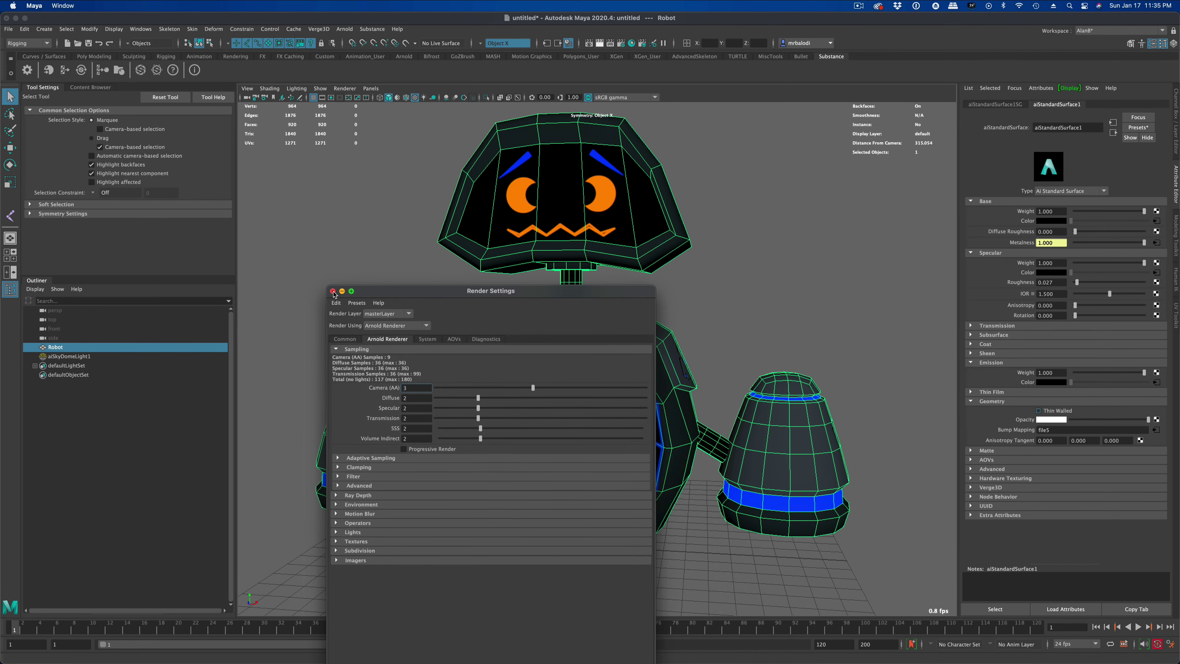
pyautogui.click(332, 292)
# Step: Lower the skydome light's Camera visibility to 0.047, render the frame, and reduce the visibility further to 0.016
pyautogui.click(84, 356)
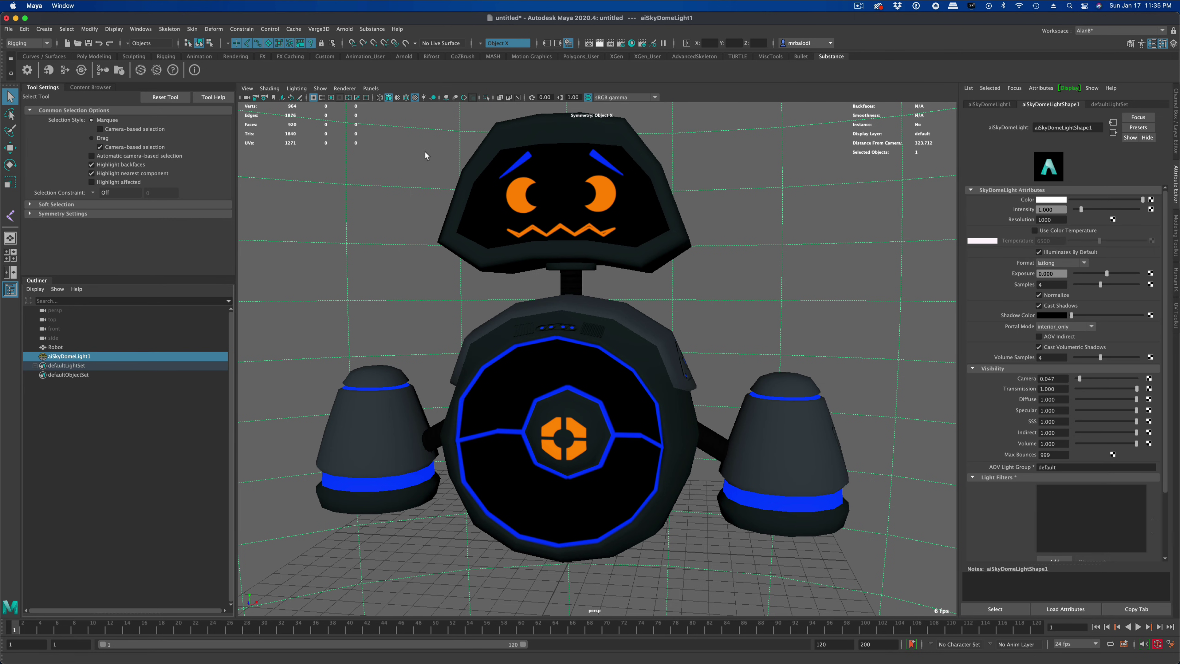
pyautogui.click(601, 45)
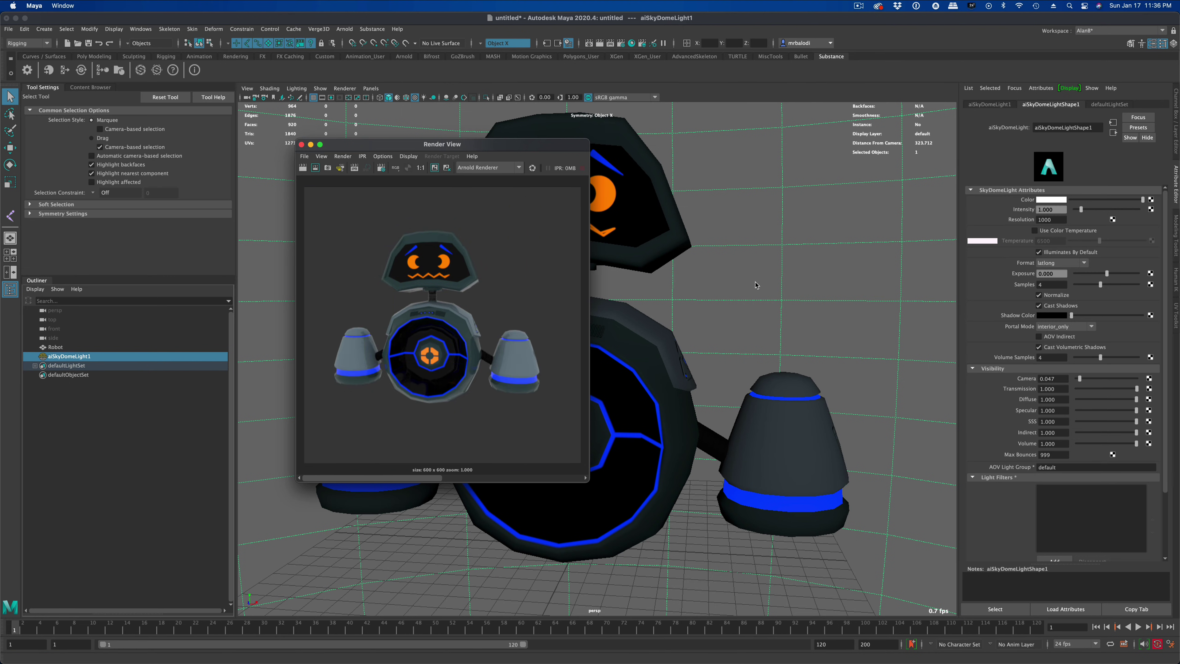
pyautogui.moveTo(375, 146); pyautogui.dragTo(364, 159)
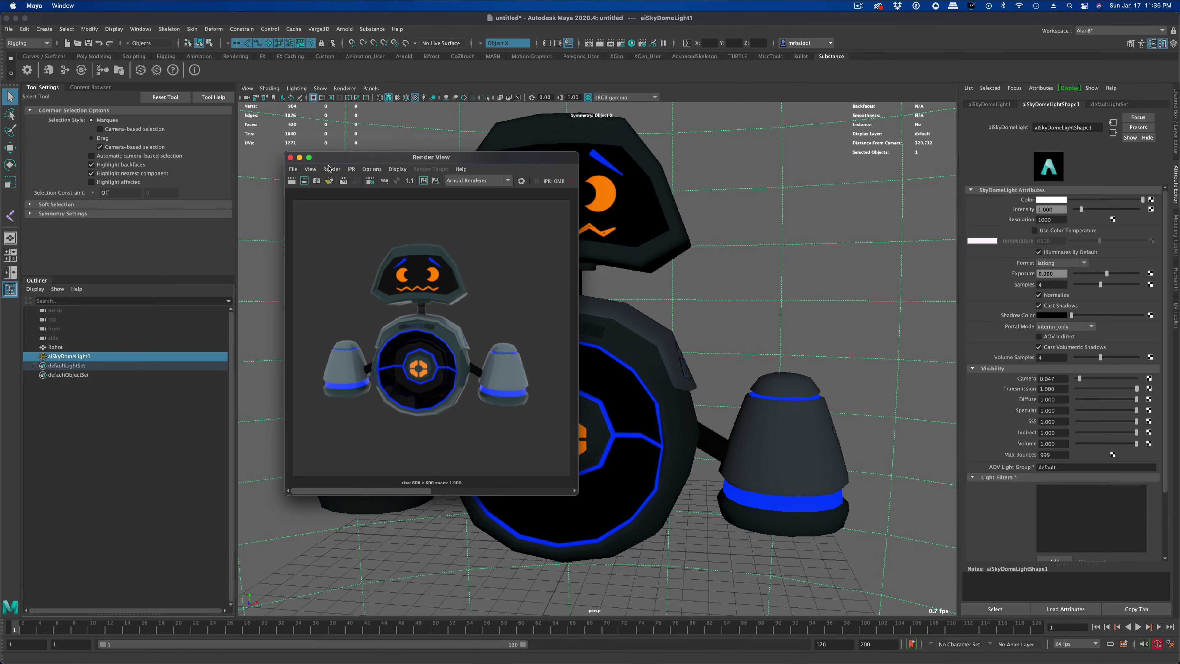
pyautogui.click(290, 157)
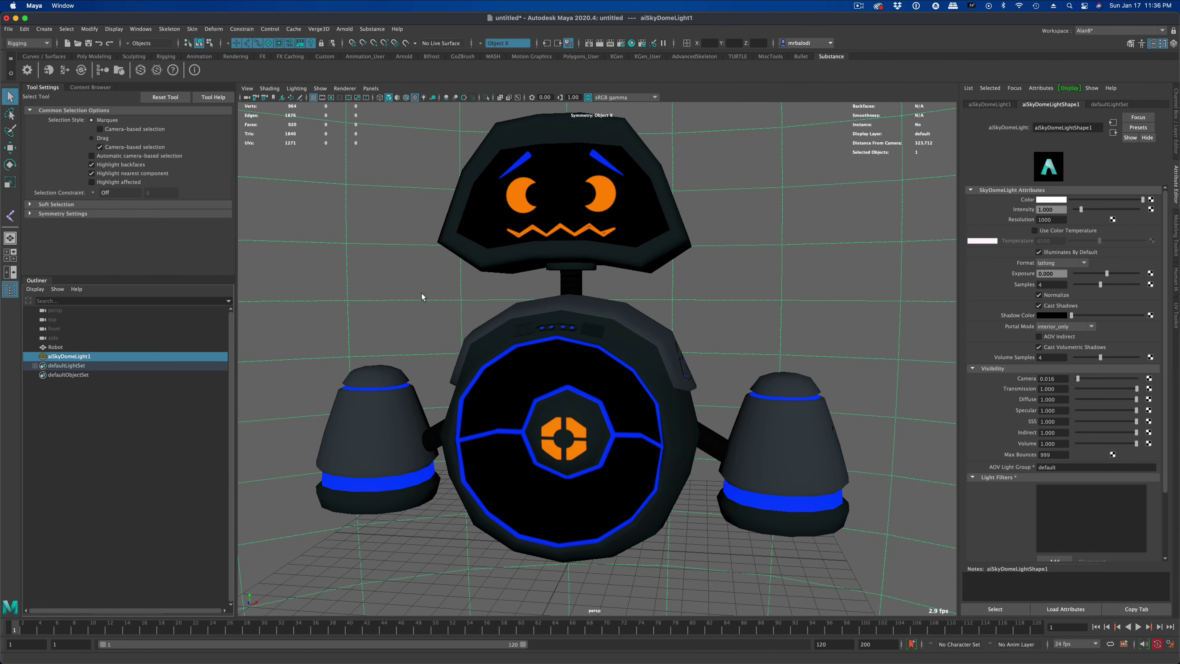
# Step: Create a large polygon plane as a floor around the robot and move it into place beneath the model
pyautogui.scroll(-6, 421, 293)
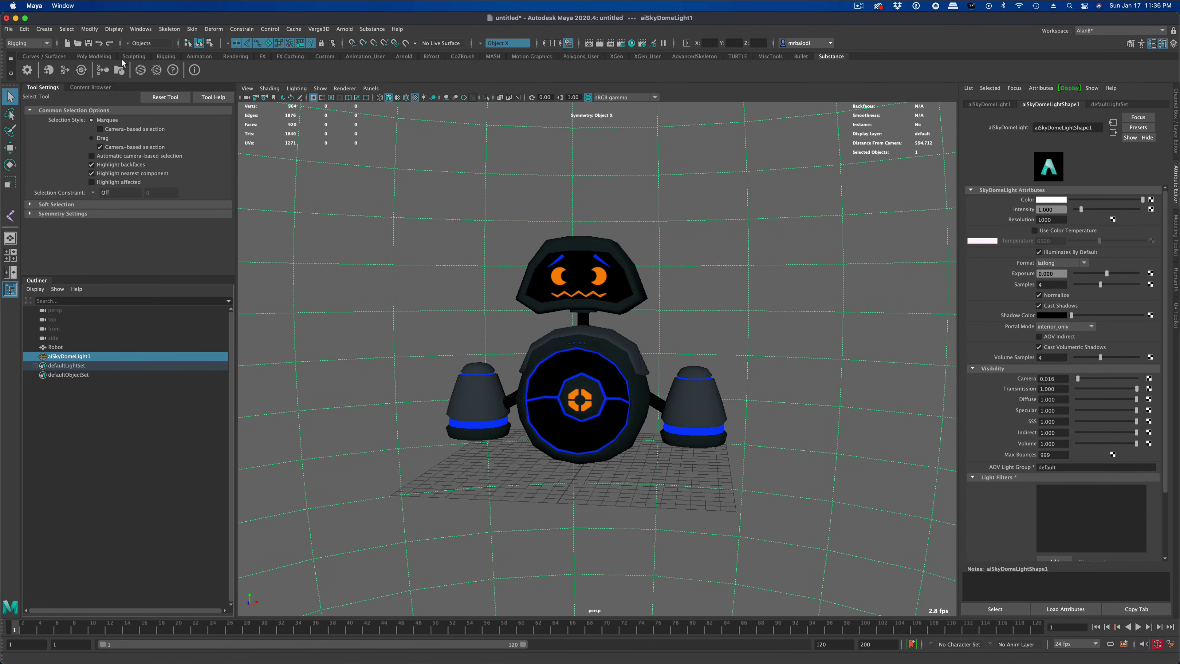
pyautogui.click(92, 57)
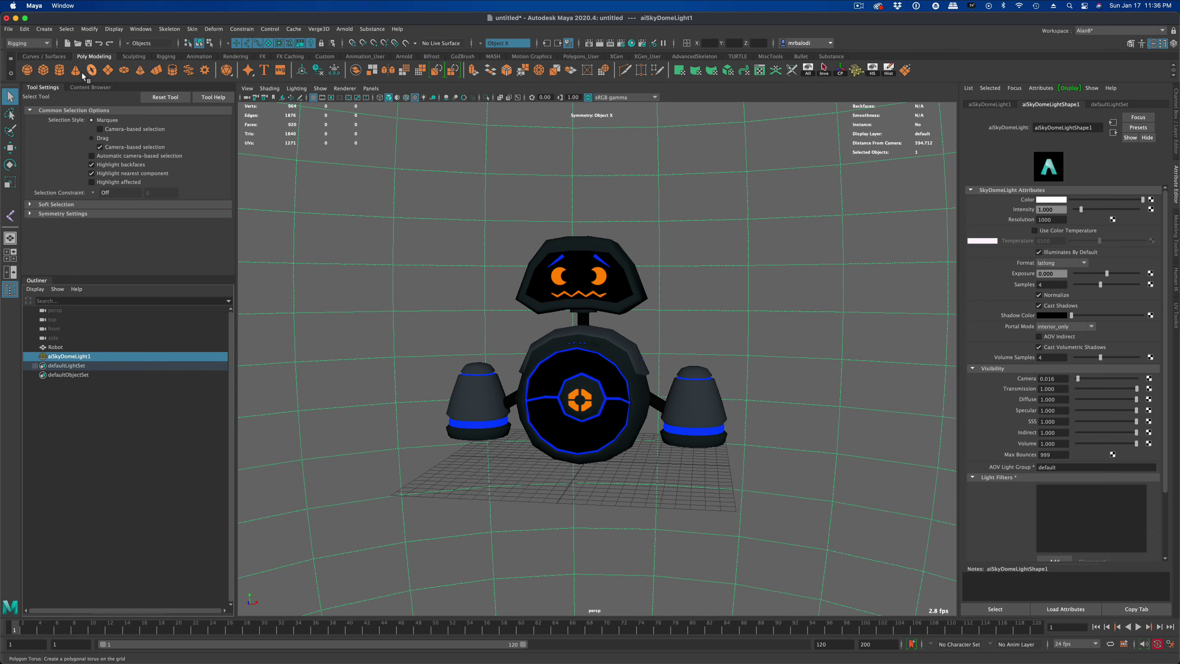
pyautogui.click(107, 70)
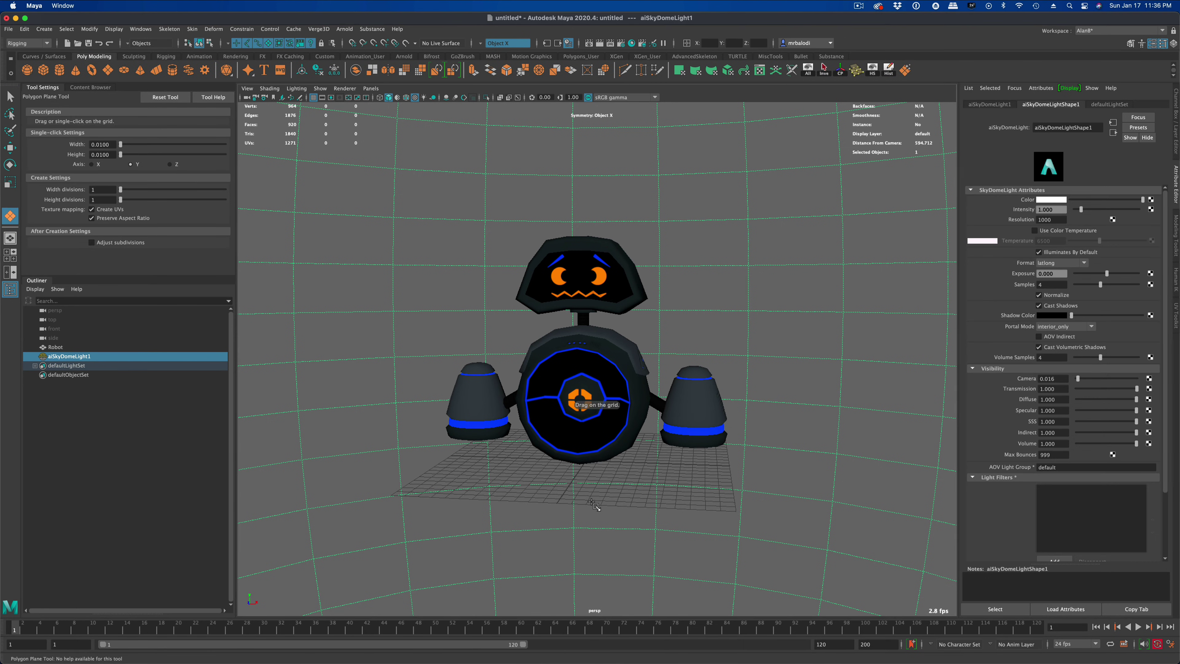
pyautogui.moveTo(594, 475); pyautogui.dragTo(743, 581)
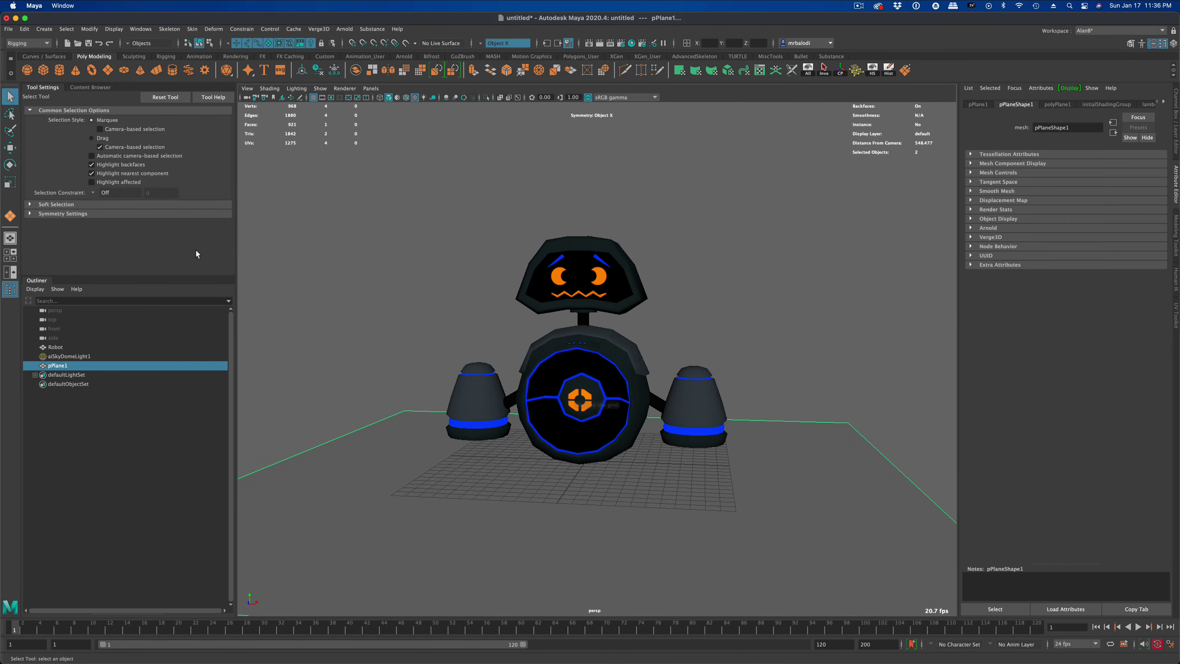
pyautogui.click(10, 148)
pyautogui.moveTo(577, 393); pyautogui.dragTo(576, 390)
pyautogui.moveTo(558, 490); pyautogui.dragTo(581, 476)
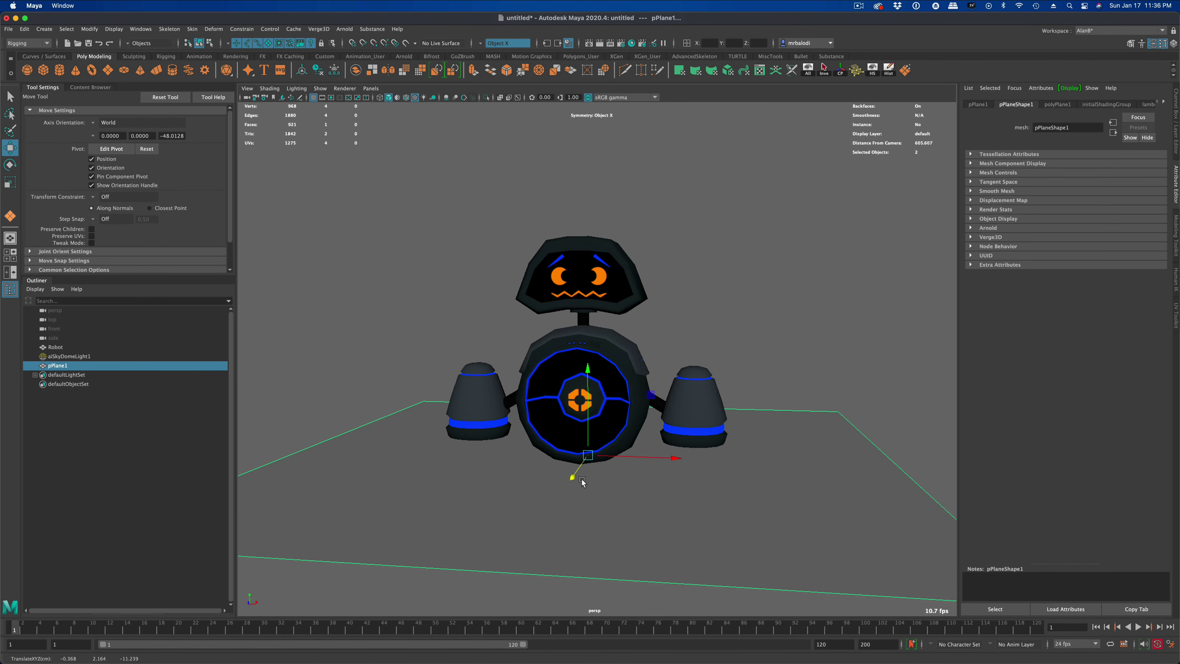
# Step: Assign a new Arnold aiStandardSurface material to the floor plane
pyautogui.moveTo(745, 400); pyautogui.dragTo(740, 641, button='right')
pyautogui.moveTo(107, 174); pyautogui.dragTo(372, 173)
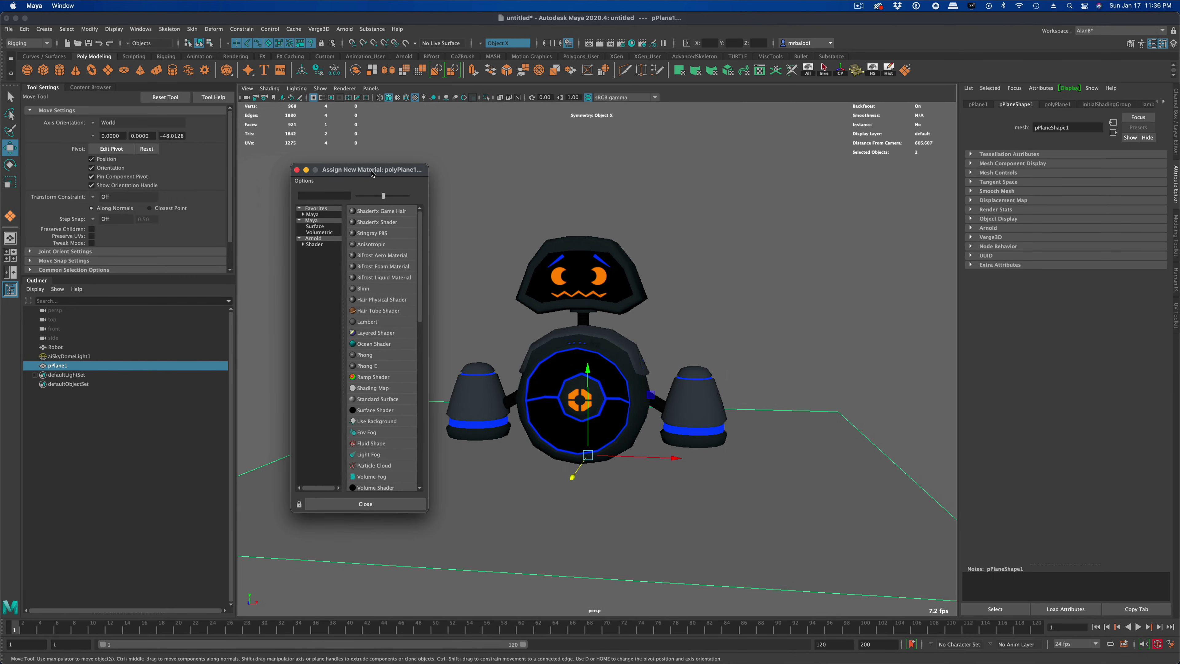
pyautogui.click(322, 244)
pyautogui.click(387, 365)
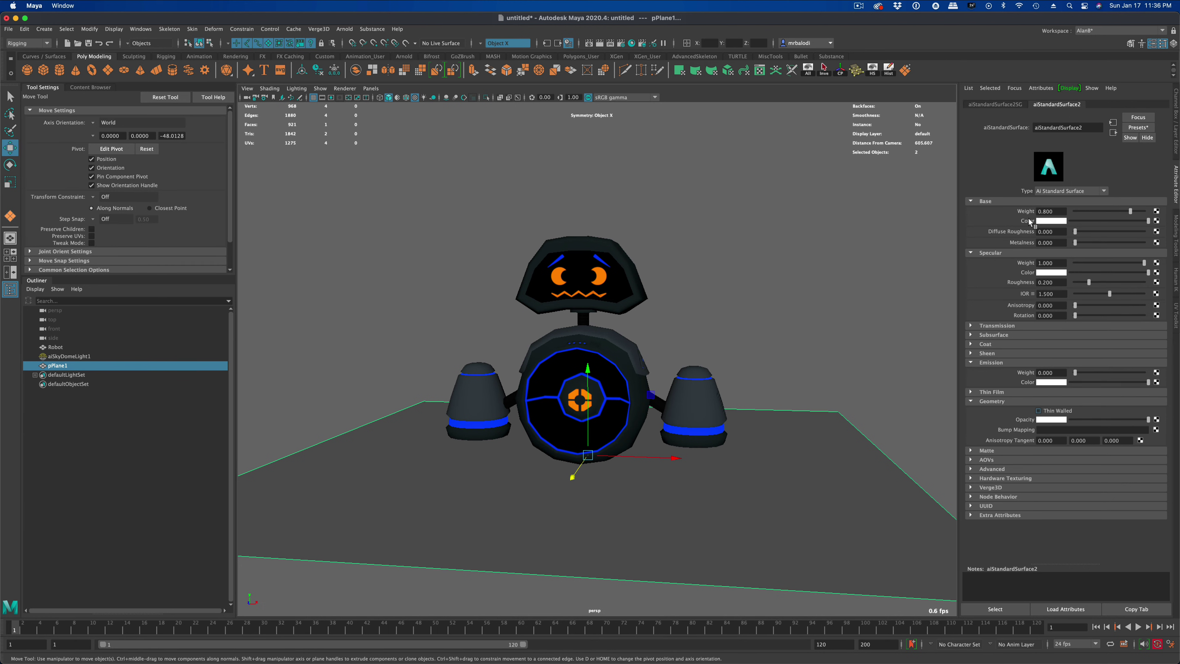
# Step: Set the floor material's base weight to 0.534 and specular roughness to 1.000, and render the frame
pyautogui.moveTo(1130, 211)
pyautogui.mouseDown()
pyautogui.moveTo(1162, 213)
pyautogui.moveTo(1095, 215)
pyautogui.moveTo(1112, 218)
pyautogui.mouseUp()
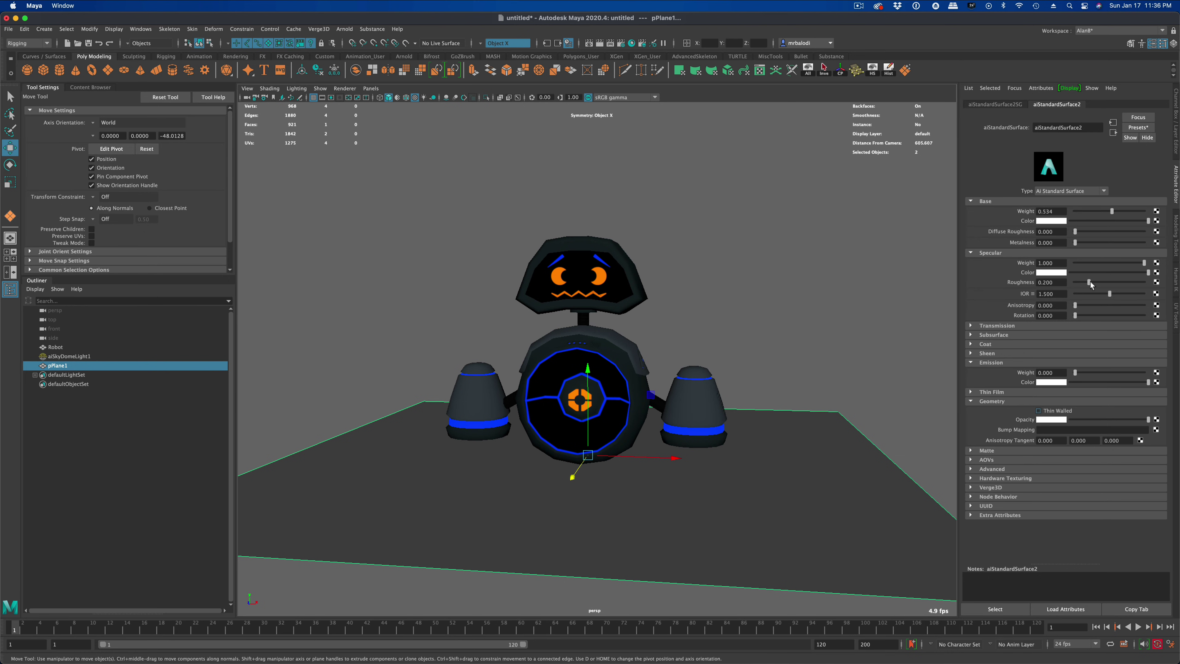
pyautogui.moveTo(1090, 285); pyautogui.dragTo(1147, 284)
pyautogui.click(600, 43)
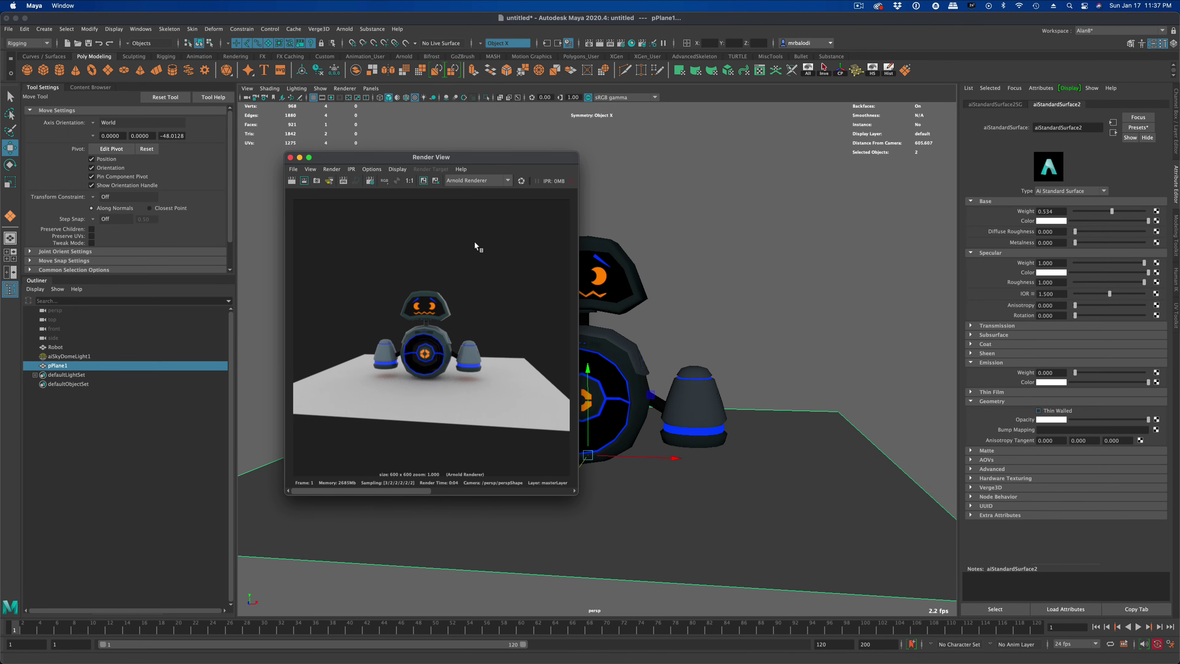
# Step: Raise the floor material's base weight to 1.000, darken its base color to near black, render a closer view, and close the render
pyautogui.moveTo(1112, 211); pyautogui.dragTo(1145, 212)
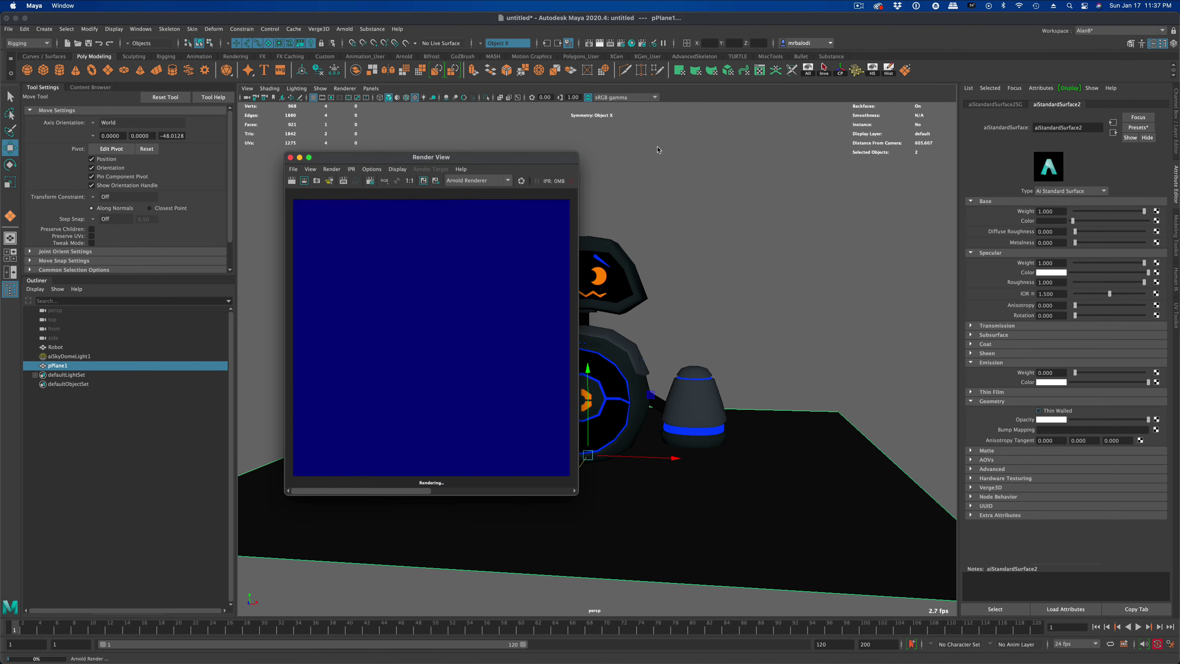
pyautogui.click(289, 160)
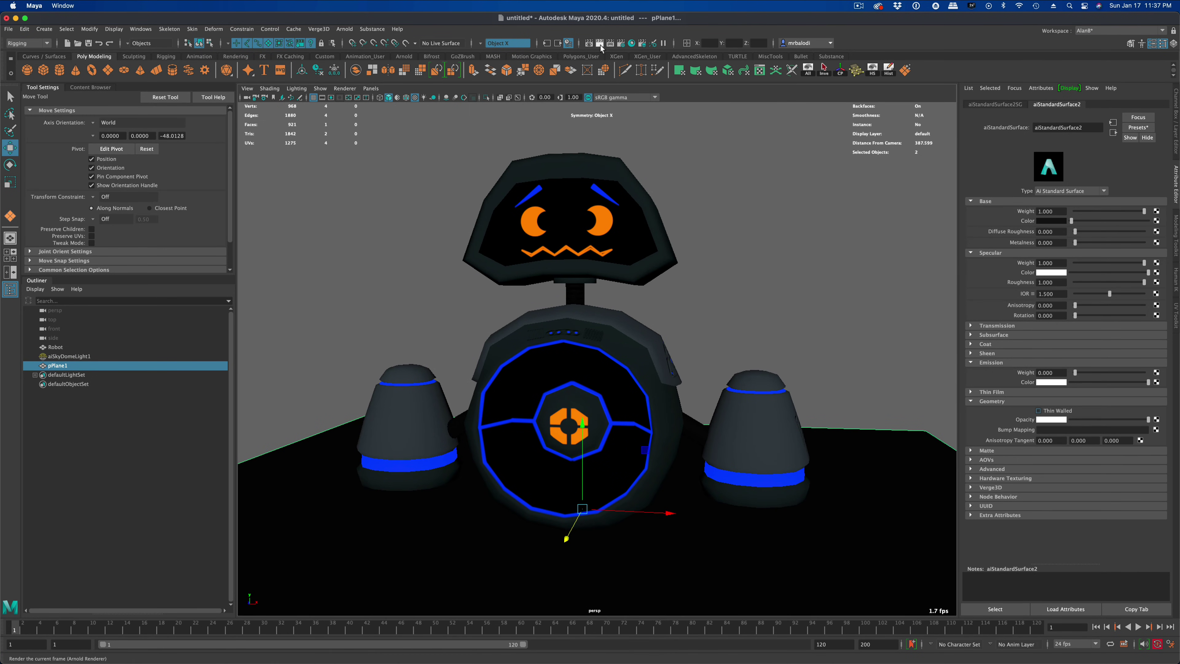
pyautogui.click(599, 43)
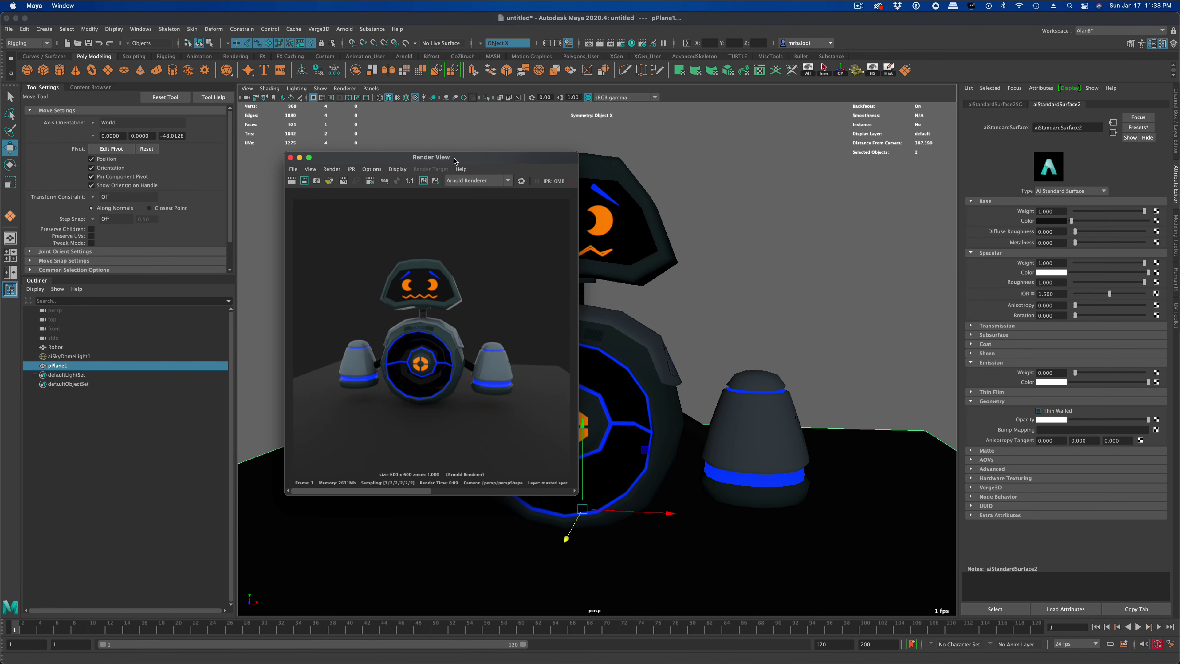
pyautogui.moveTo(454, 161); pyautogui.dragTo(410, 154)
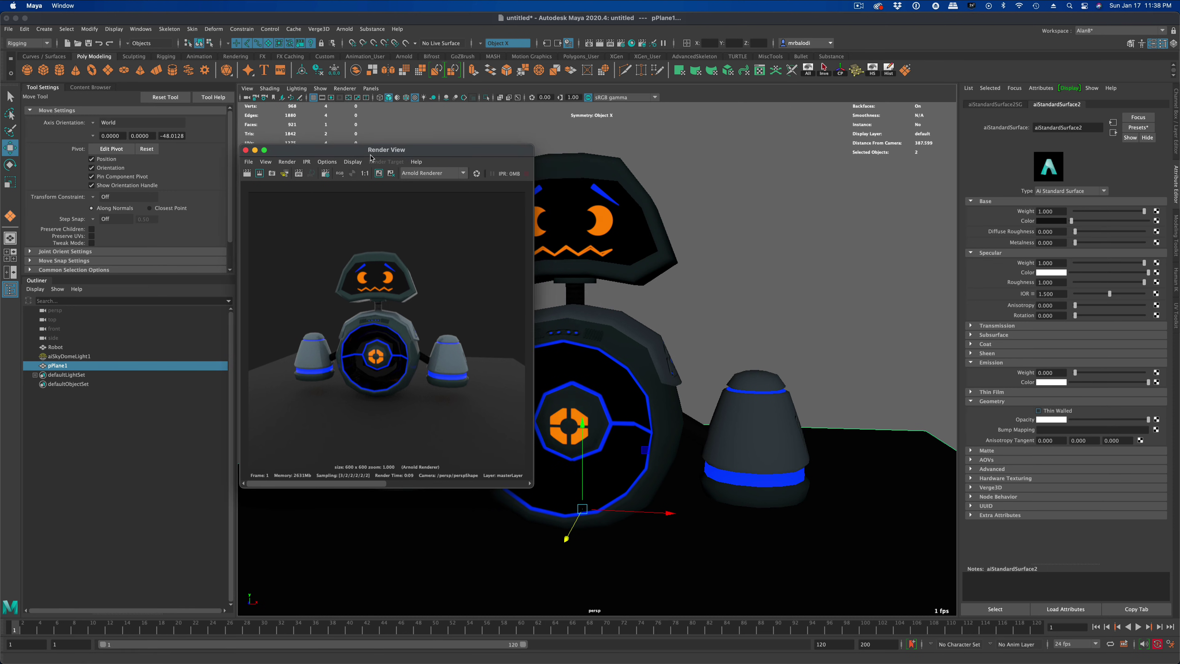
pyautogui.click(246, 151)
# Step: Scale the floor plane much wider so it spans the whole view, render the frame, and close the Render View
pyautogui.press('r')
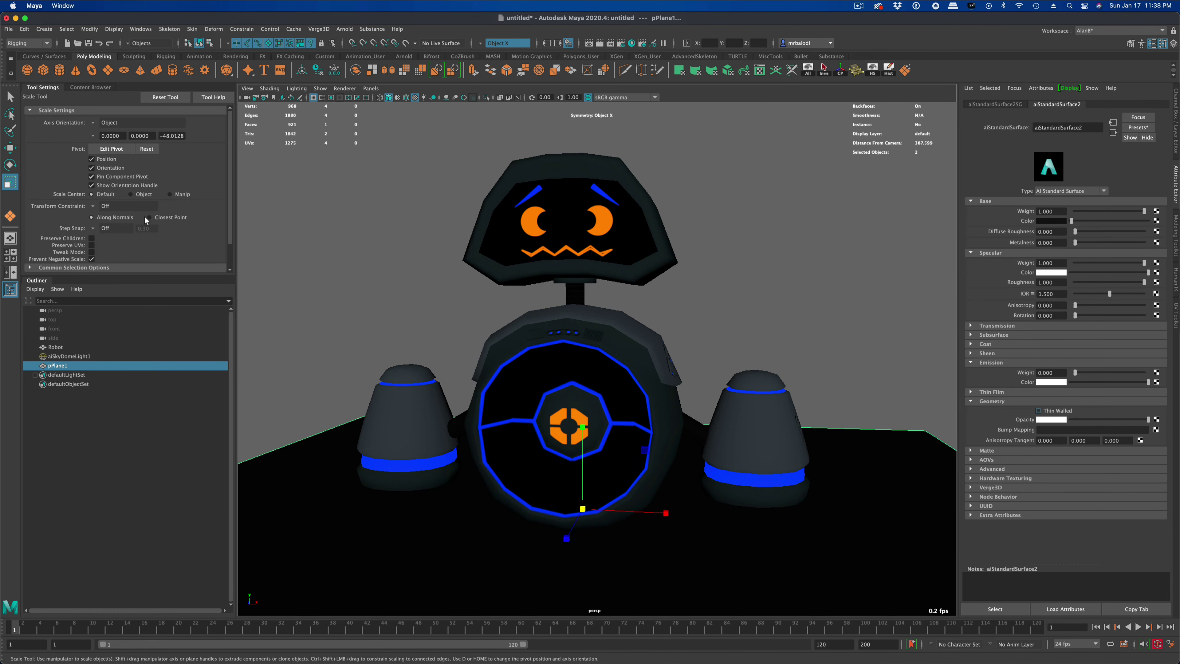
pyautogui.moveTo(584, 511); pyautogui.dragTo(869, 518)
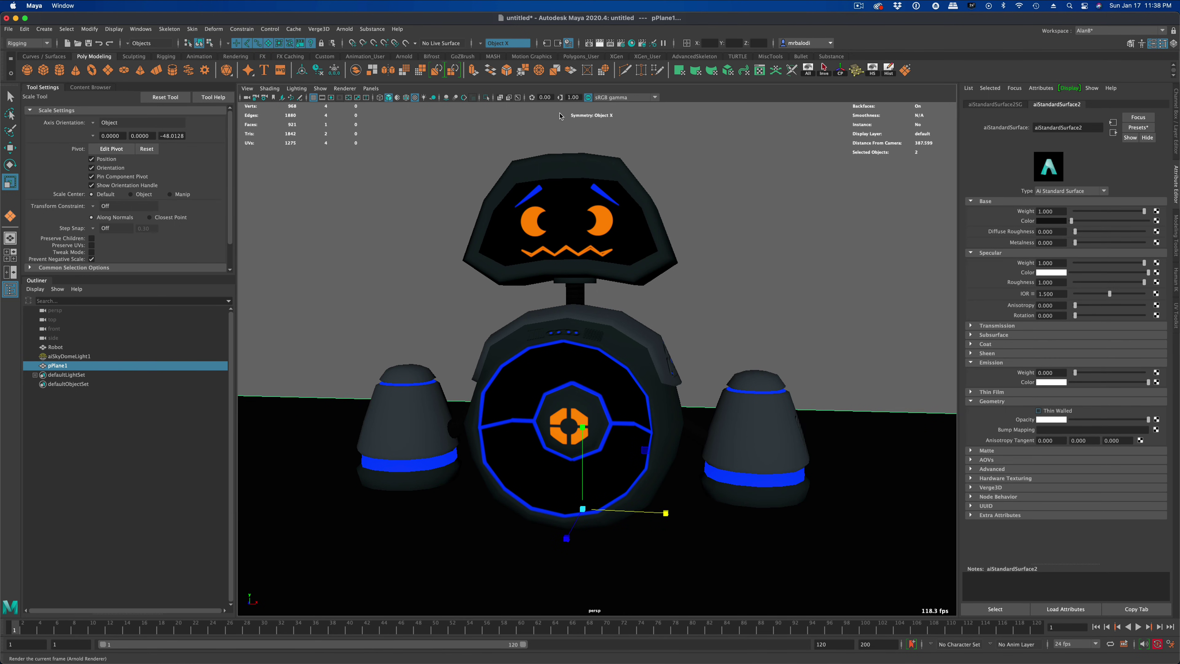
pyautogui.click(599, 42)
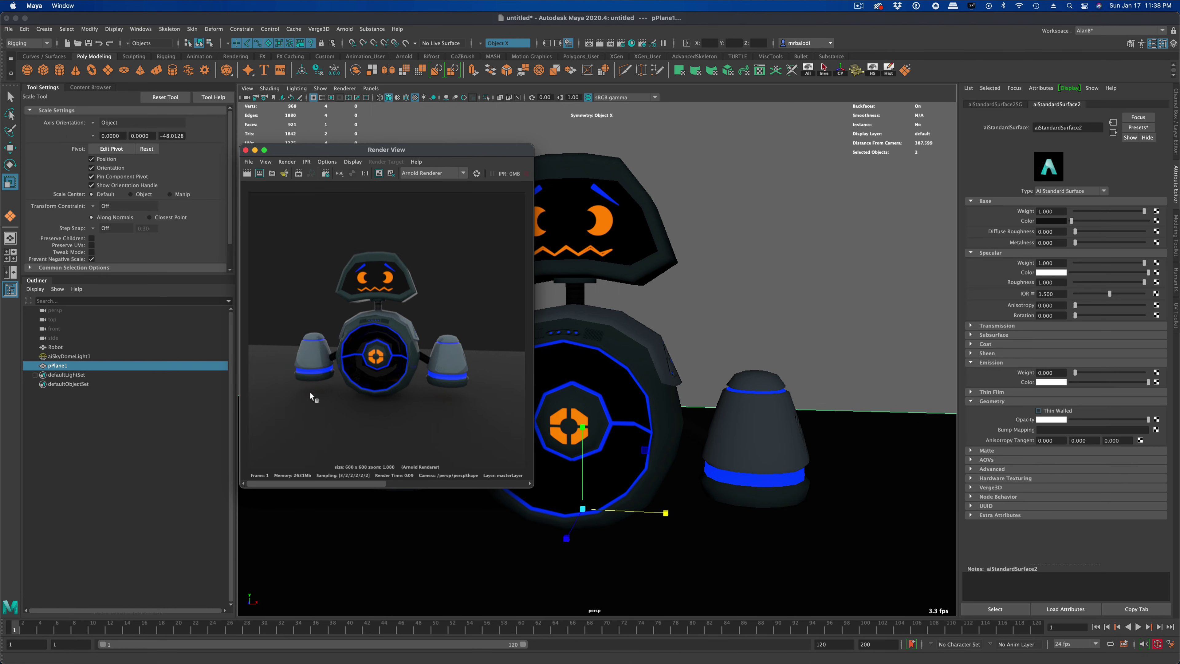
pyautogui.moveTo(362, 150); pyautogui.dragTo(311, 169)
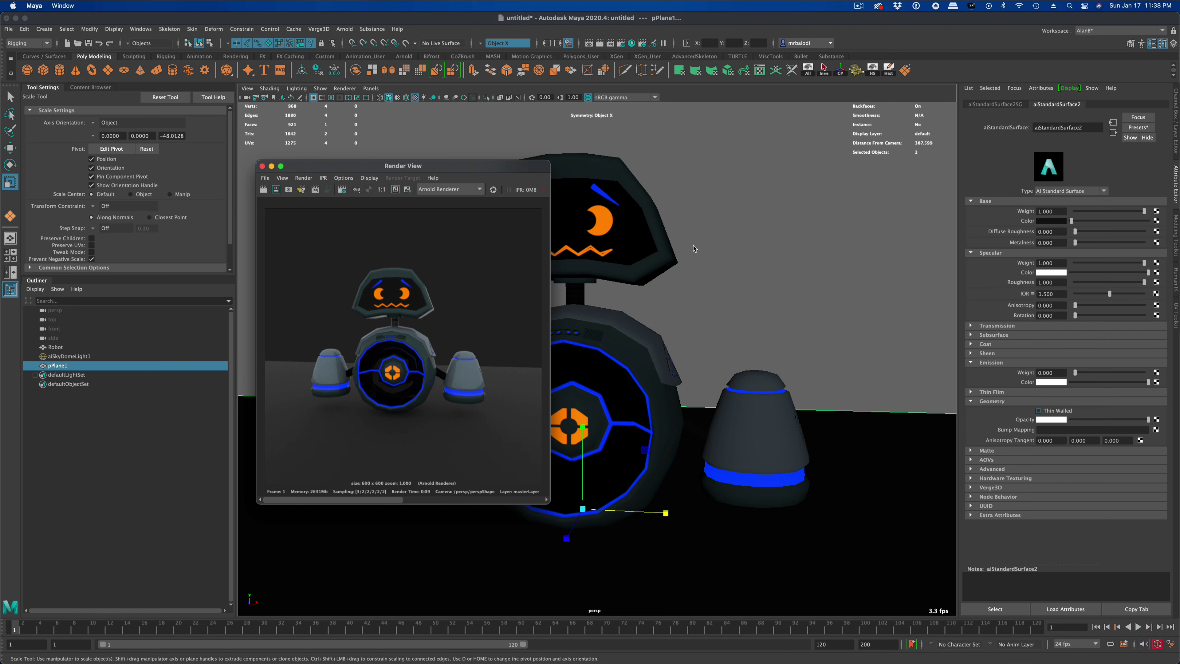
pyautogui.moveTo(492, 168); pyautogui.dragTo(499, 167)
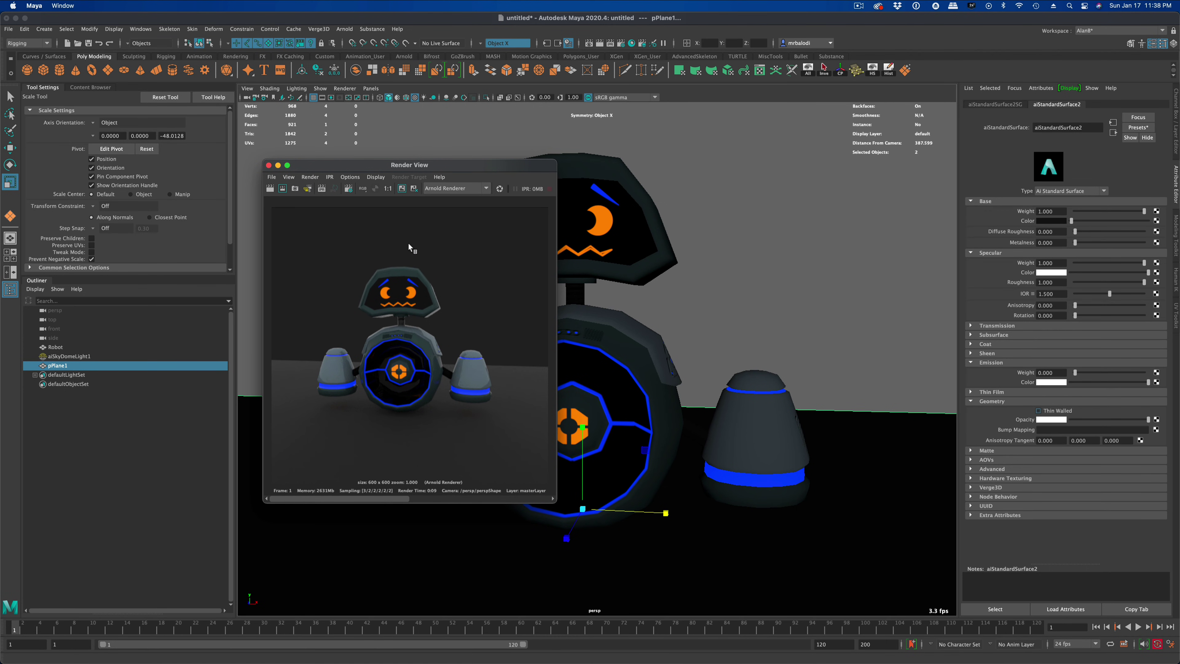
pyautogui.moveTo(327, 188); pyautogui.dragTo(323, 190)
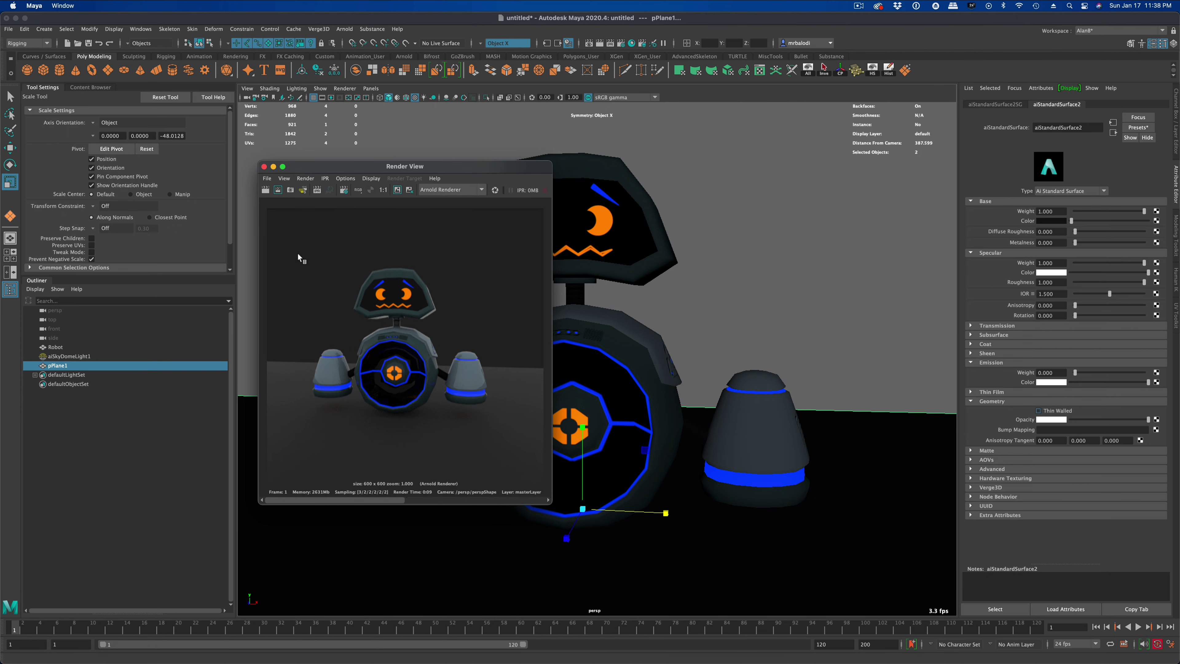
pyautogui.click(263, 166)
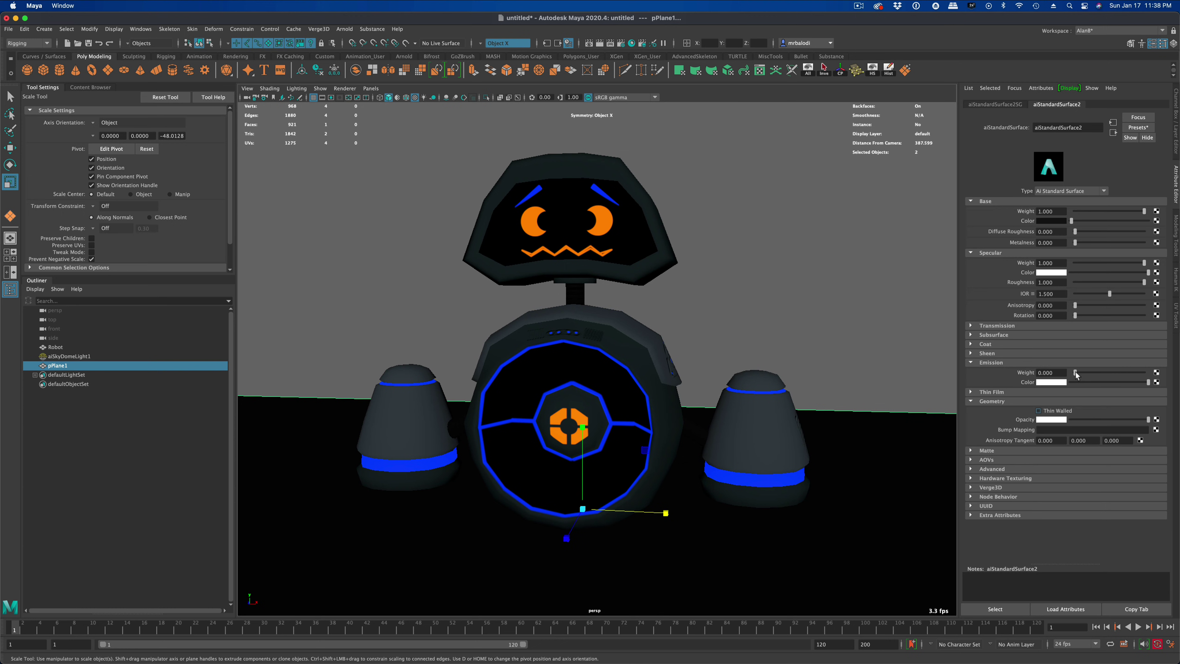
# Step: Set the emission weight of the robot's aiStandardSurface material to 85
pyautogui.click(630, 339)
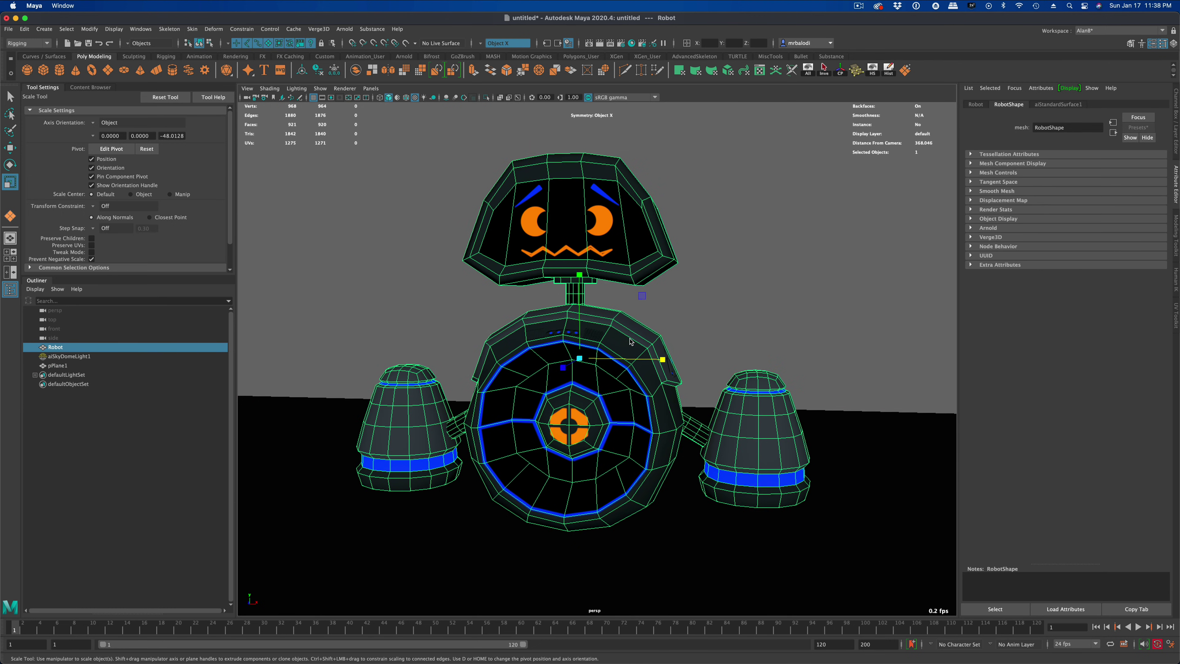
pyautogui.rightClick(630, 338)
pyautogui.click(627, 563)
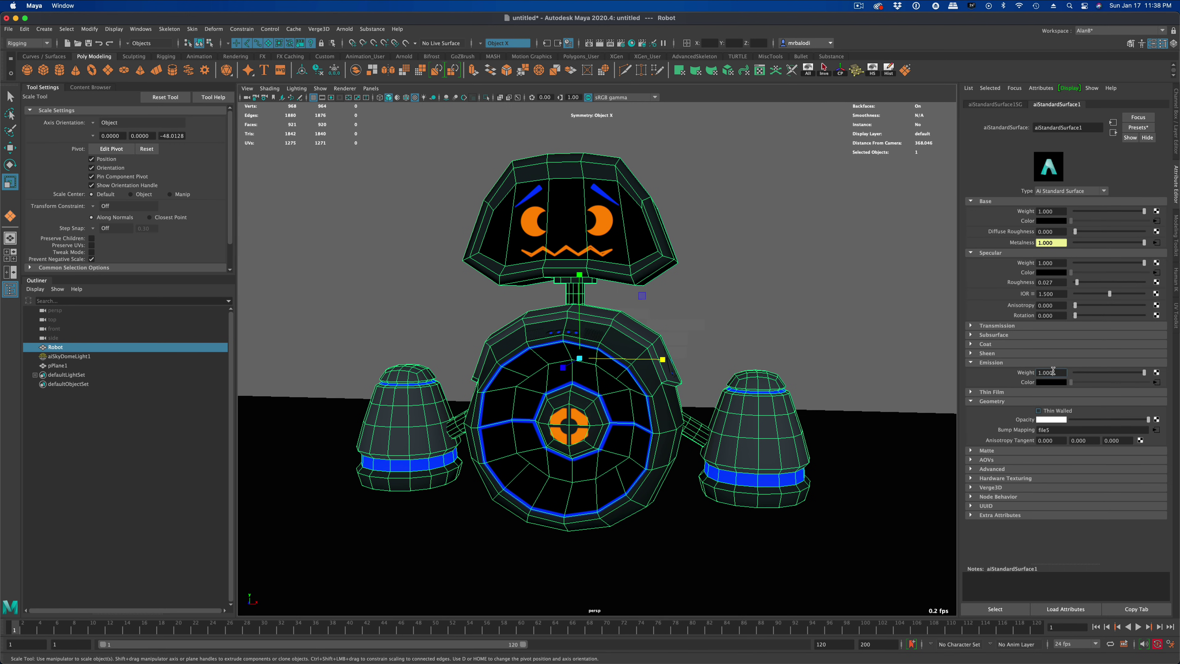
pyautogui.moveTo(1054, 371); pyautogui.dragTo(1027, 376)
pyautogui.press('Return')
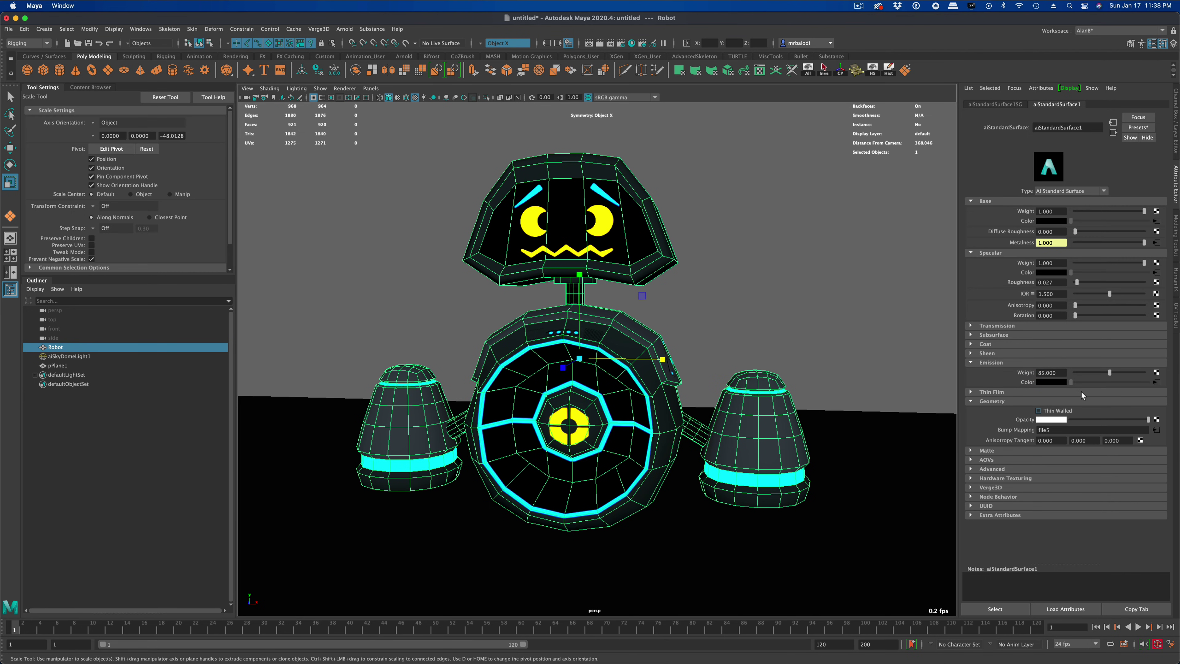
# Step: Darken the color gain of the robot's emissive texture to a dark gray, render the frame, and close the render
pyautogui.click(1157, 383)
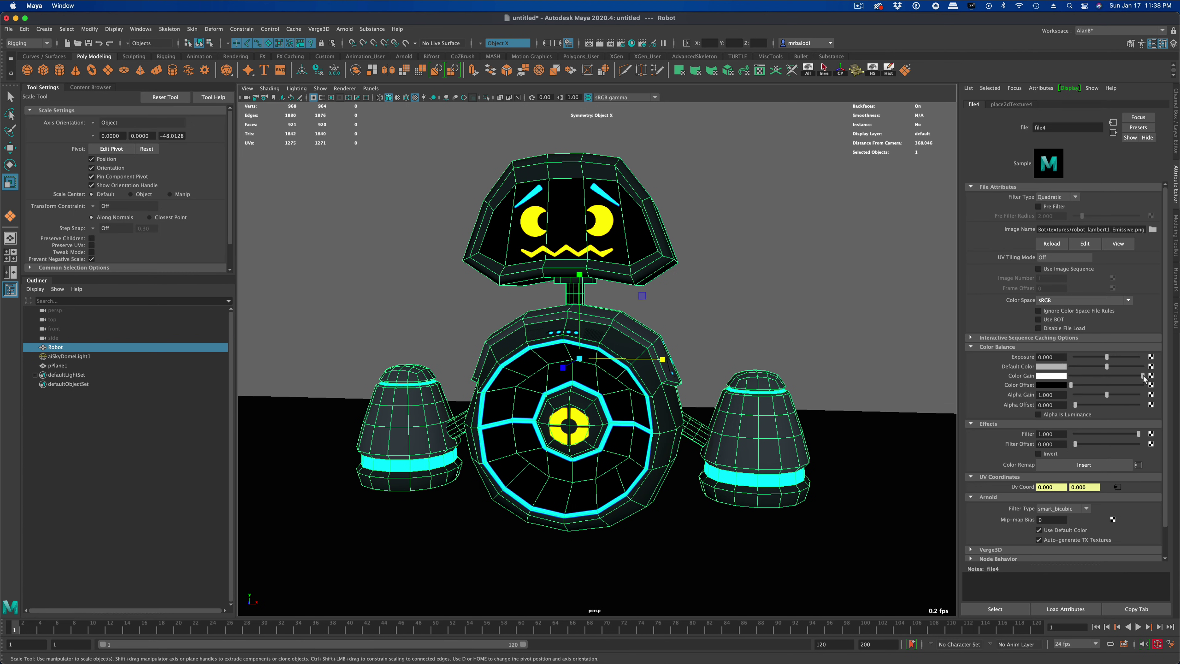
pyautogui.moveTo(1144, 377); pyautogui.dragTo(1086, 368)
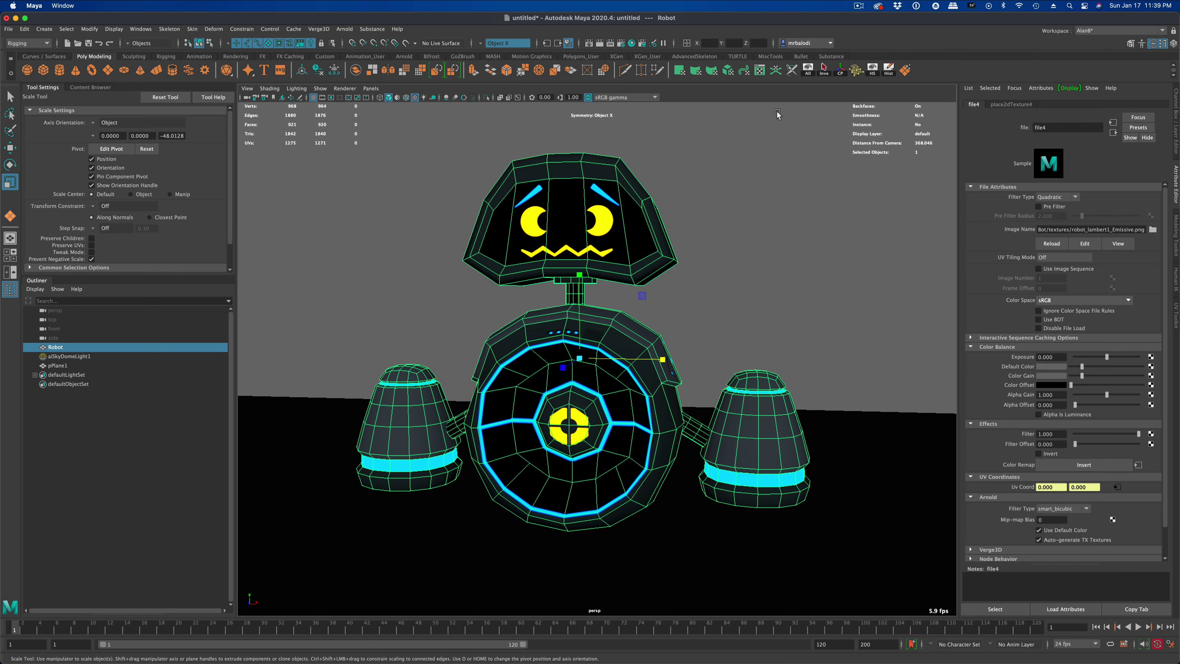
pyautogui.click(600, 43)
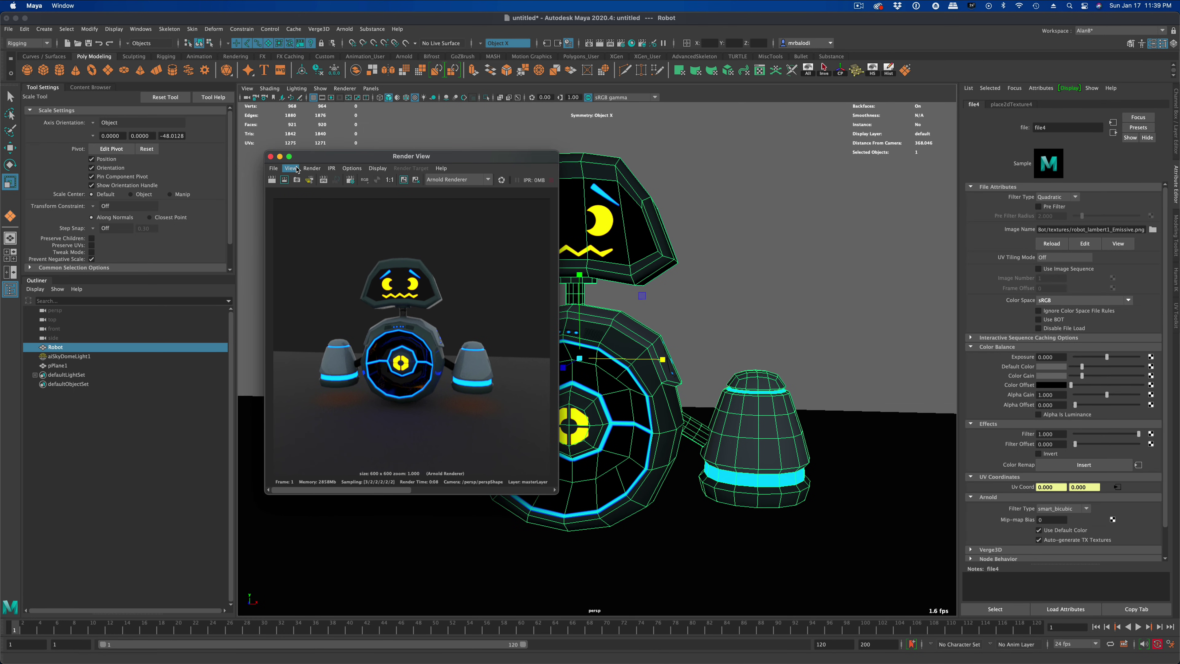
pyautogui.moveTo(301, 170); pyautogui.dragTo(330, 156)
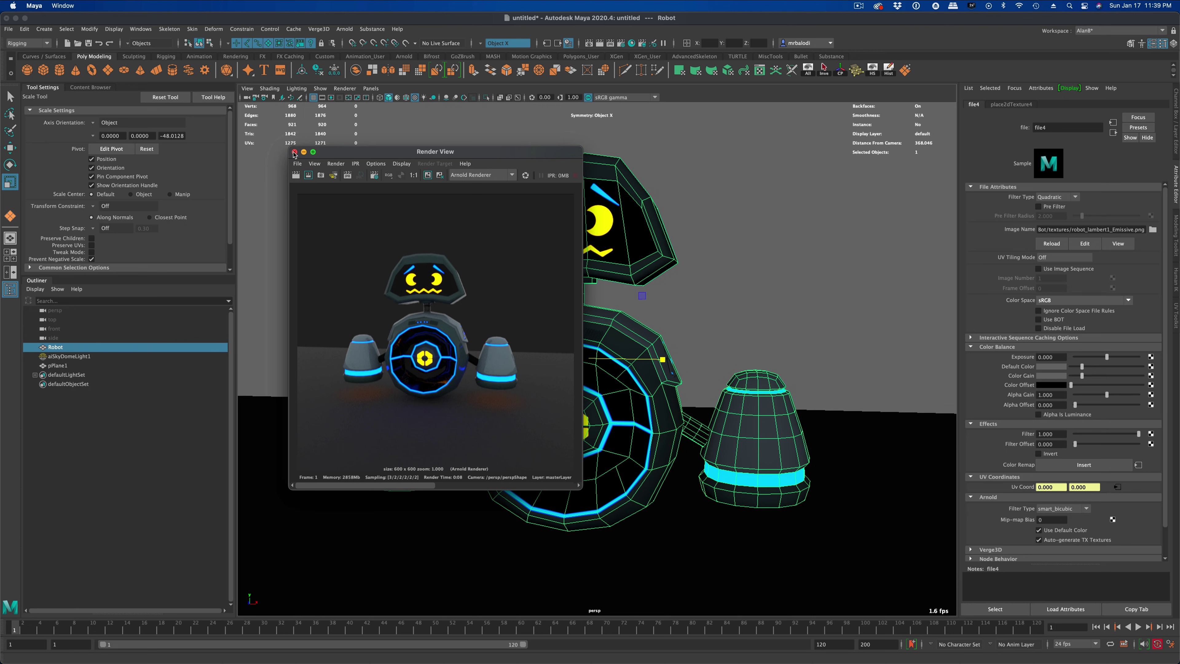
pyautogui.moveTo(344, 156); pyautogui.dragTo(351, 154)
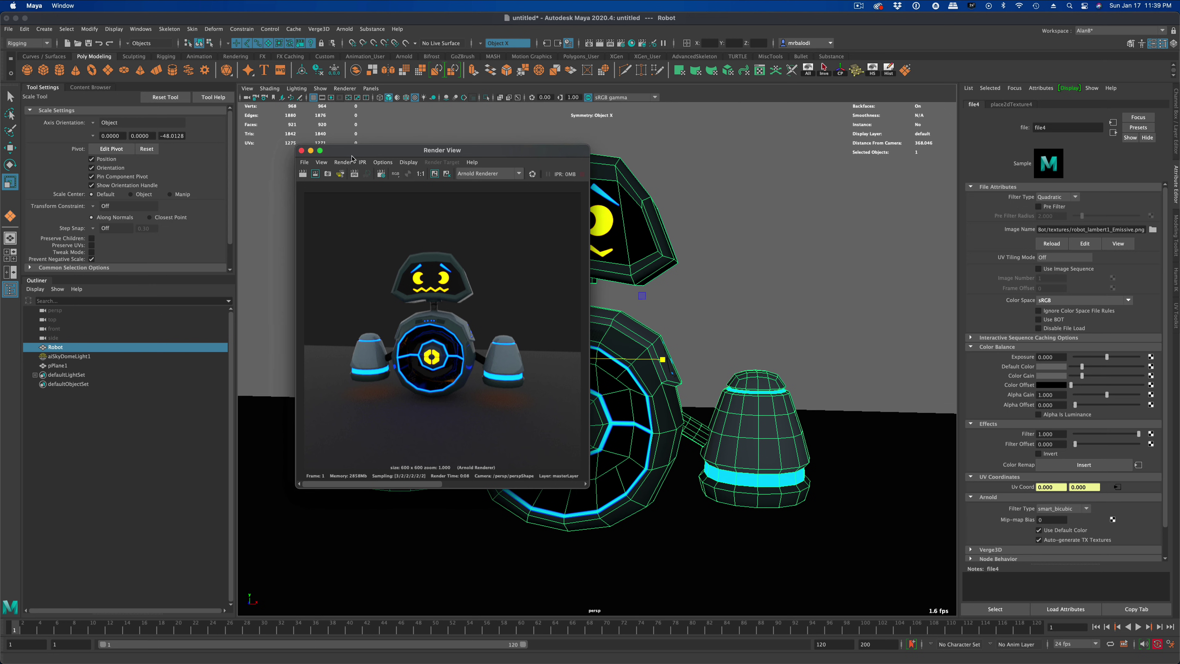
pyautogui.click(301, 151)
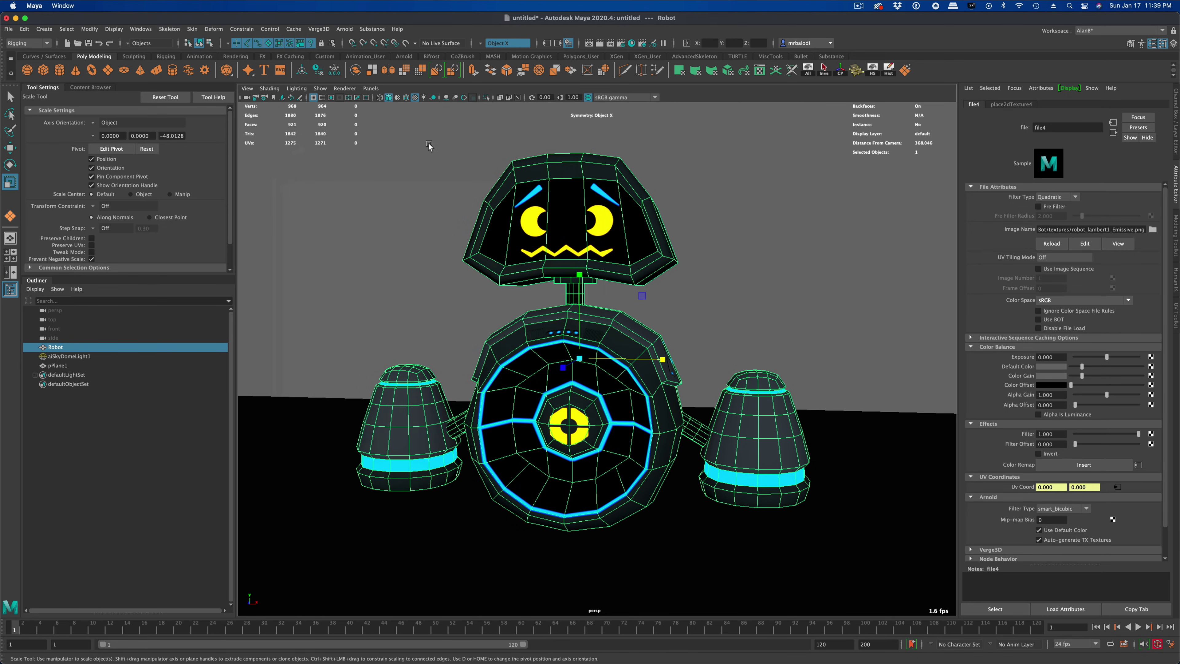
# Step: Set the Arnold diffuse, specular, transmission, SSS and volume indirect samples to 4 in the render settings
pyautogui.click(625, 43)
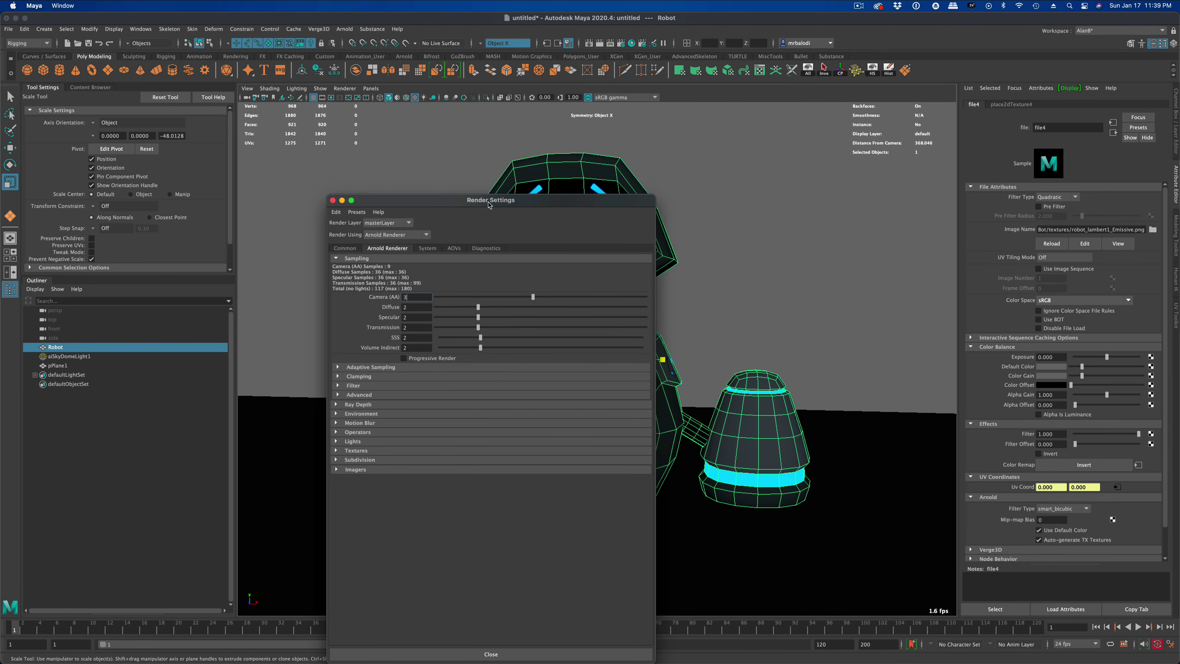
pyautogui.moveTo(488, 205); pyautogui.dragTo(491, 155)
pyautogui.doubleClick(416, 298)
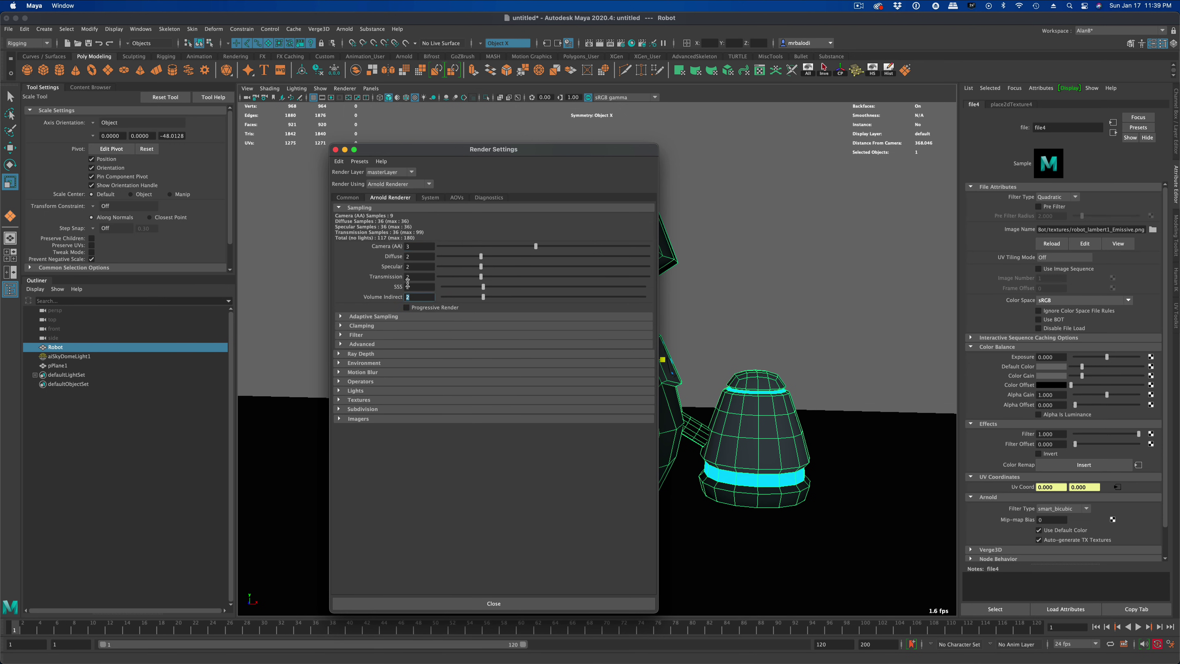
pyautogui.write('4')
pyautogui.doubleClick(416, 287)
pyautogui.write('4')
pyautogui.doubleClick(415, 277)
pyautogui.write('4')
pyautogui.doubleClick(415, 267)
pyautogui.write('4')
pyautogui.doubleClick(416, 256)
pyautogui.write('4')
pyautogui.doubleClick(414, 247)
pyautogui.press('Return')
pyautogui.click(495, 602)
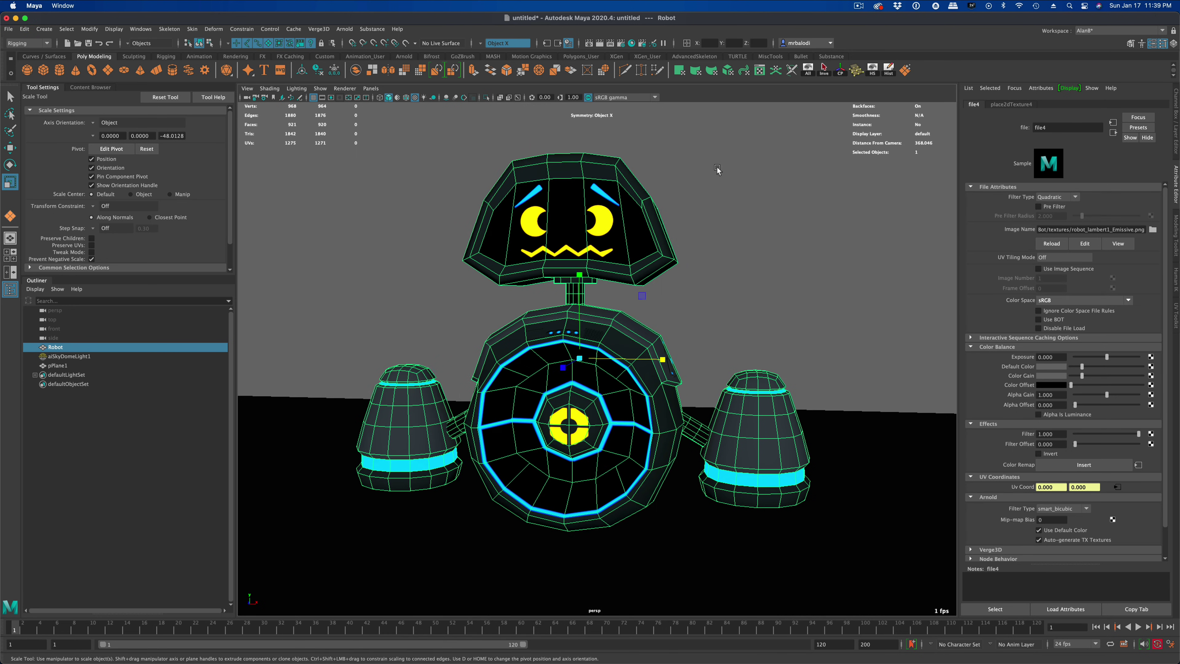
# Step: Render a slightly closer front view of the robot with the new sampling and close the render
pyautogui.scroll(2, 613, 165)
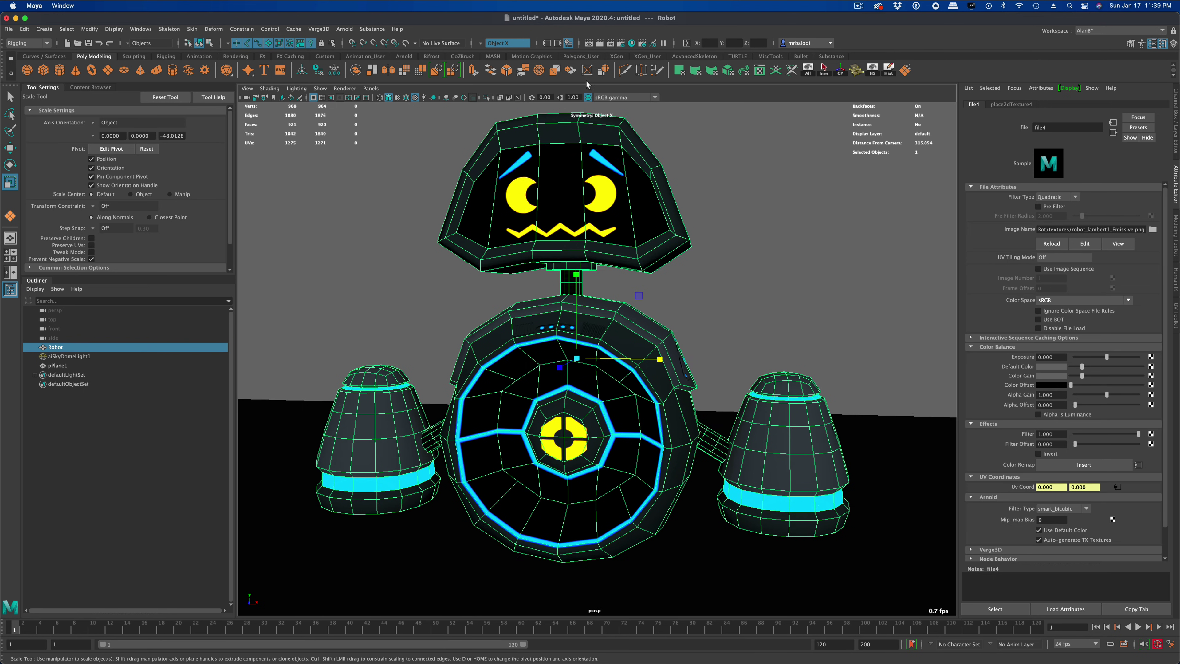
pyautogui.click(600, 43)
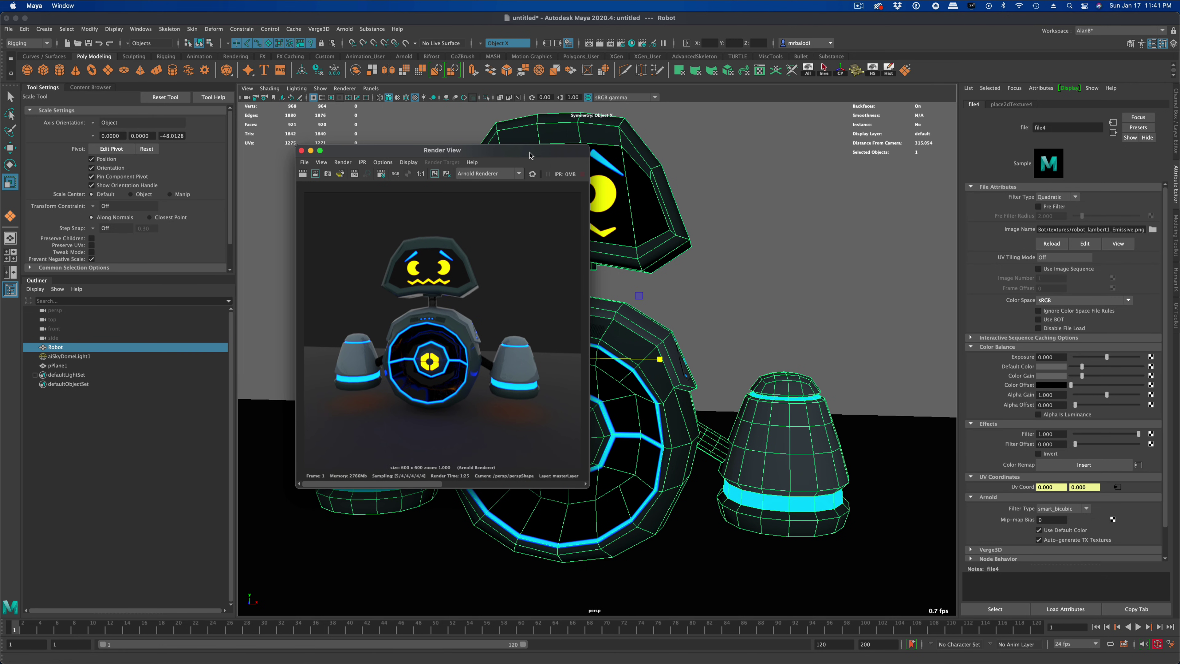
pyautogui.moveTo(531, 155); pyautogui.dragTo(436, 124)
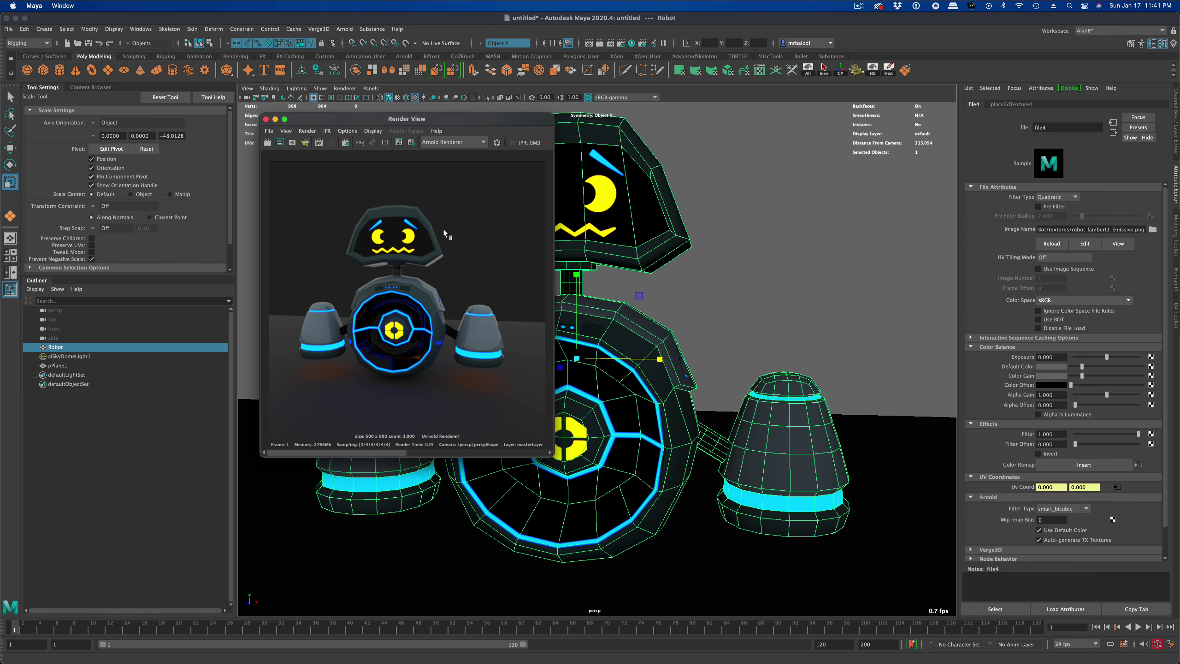
pyautogui.click(266, 119)
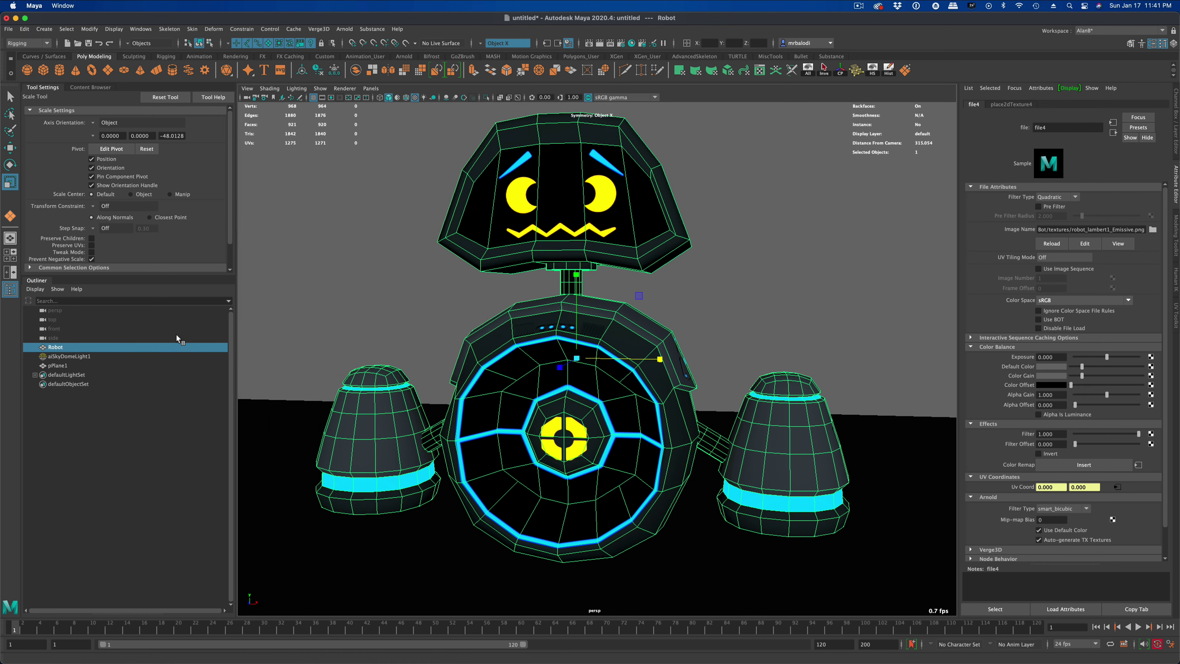
# Step: Select the sky dome light and bookmark the current front camera view of the robot
pyautogui.click(86, 358)
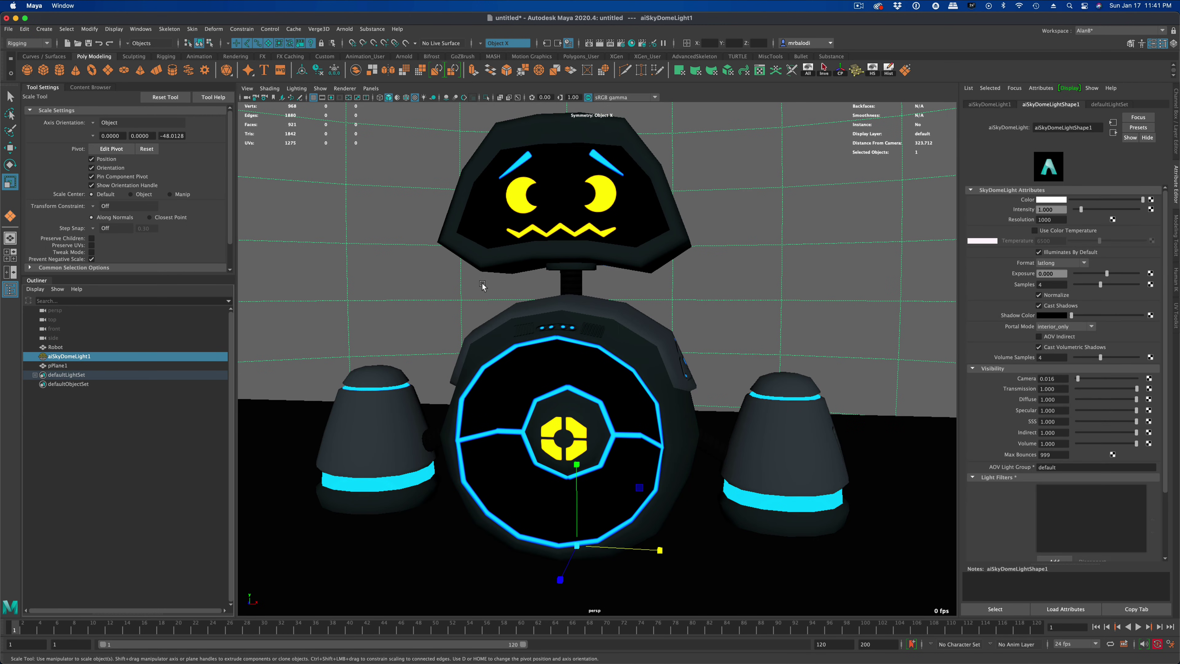
pyautogui.click(274, 97)
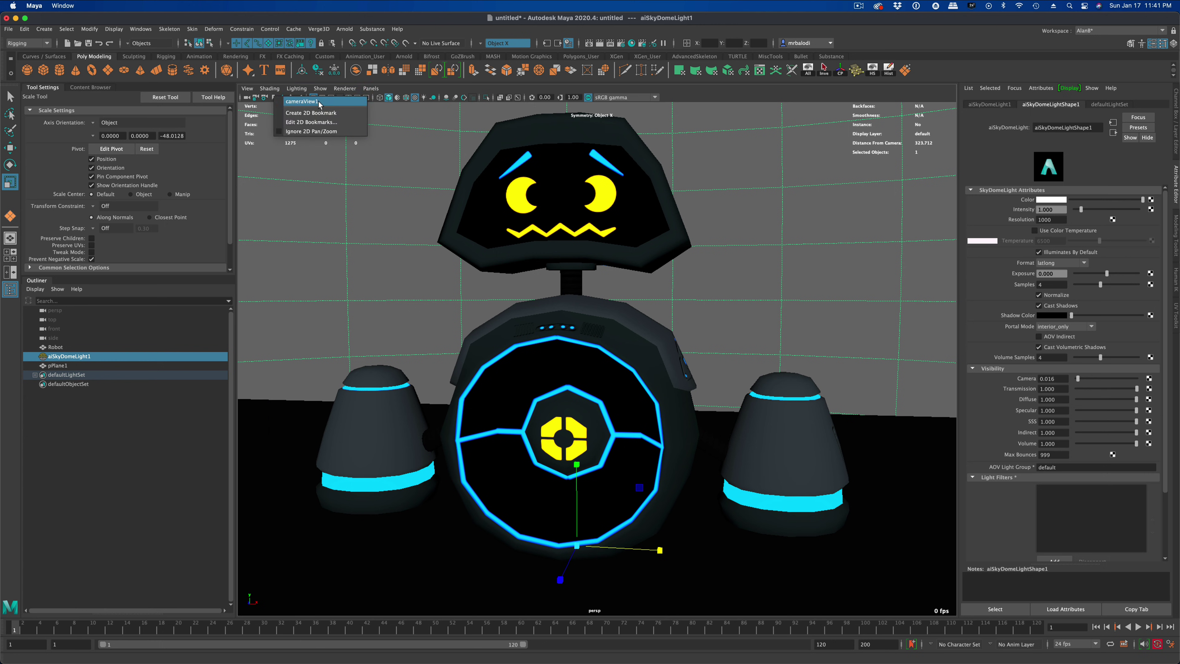
pyautogui.click(419, 88)
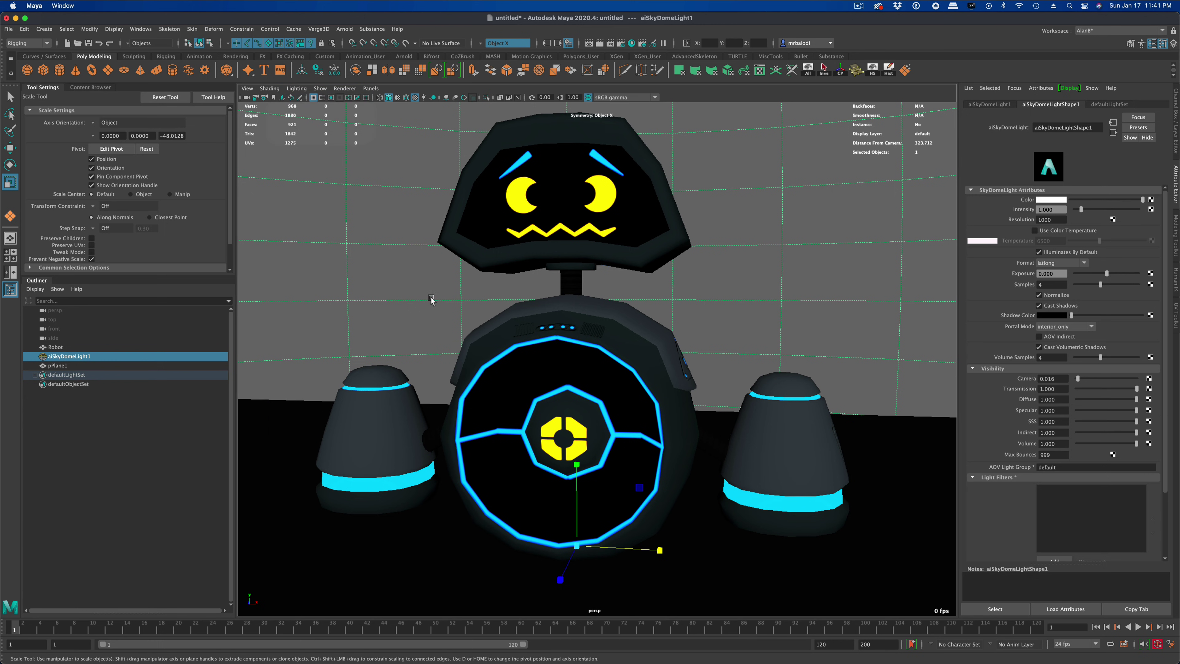
# Step: Orbit around and away from the robot to inspect the scene, and restore the bookmarked camera view
pyautogui.keyDown('alt'); pyautogui.moveTo(431, 299); pyautogui.dragTo(619, 320); pyautogui.keyUp('alt')
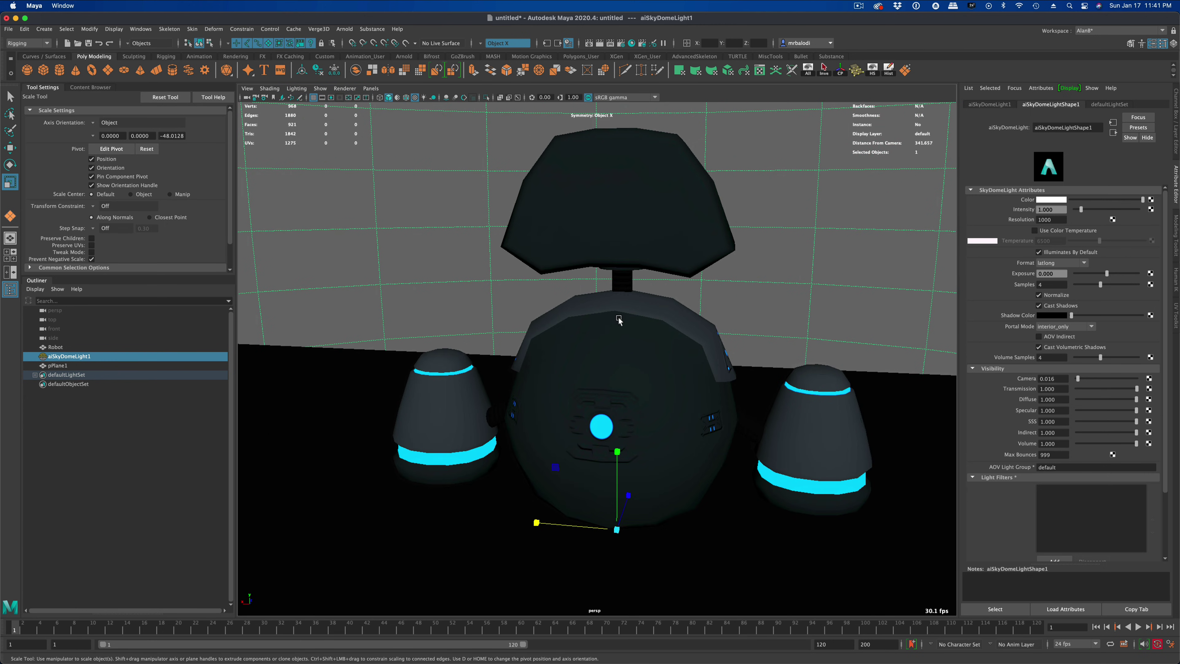
pyautogui.keyDown('alt'); pyautogui.moveTo(619, 319); pyautogui.dragTo(516, 305, button='right'); pyautogui.keyUp('alt')
pyautogui.keyDown('alt'); pyautogui.moveTo(516, 304); pyautogui.dragTo(451, 316); pyautogui.keyUp('alt')
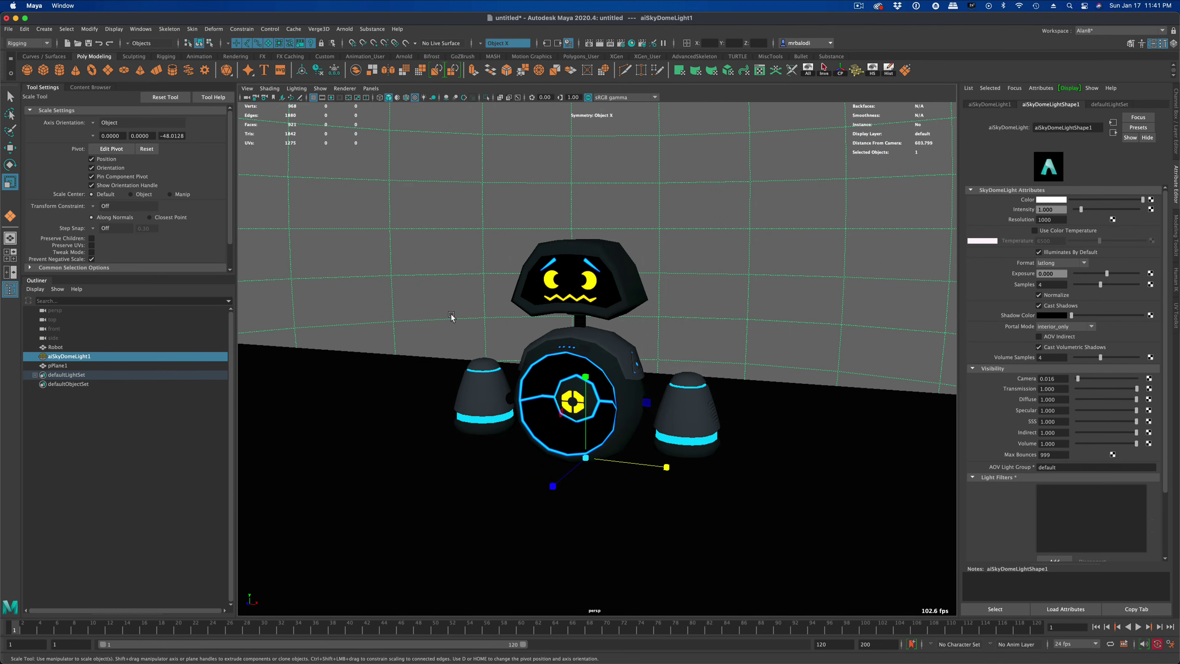
pyautogui.keyDown('alt'); pyautogui.moveTo(451, 316); pyautogui.dragTo(370, 252, button='right'); pyautogui.keyUp('alt')
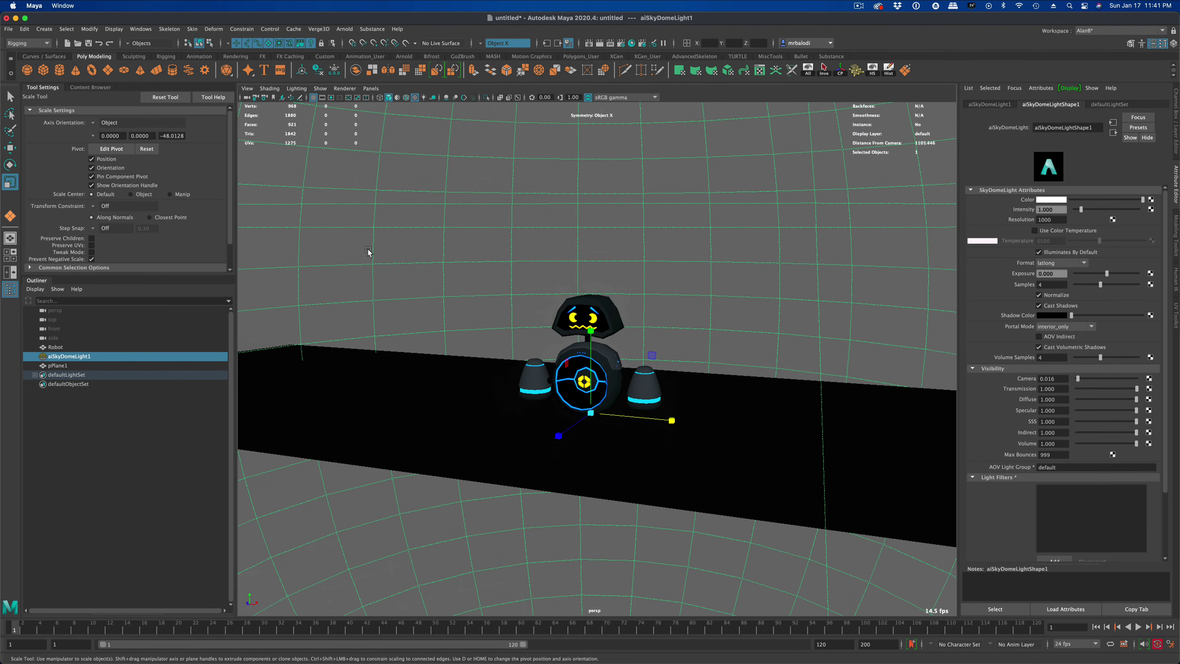
pyautogui.click(274, 98)
pyautogui.click(298, 104)
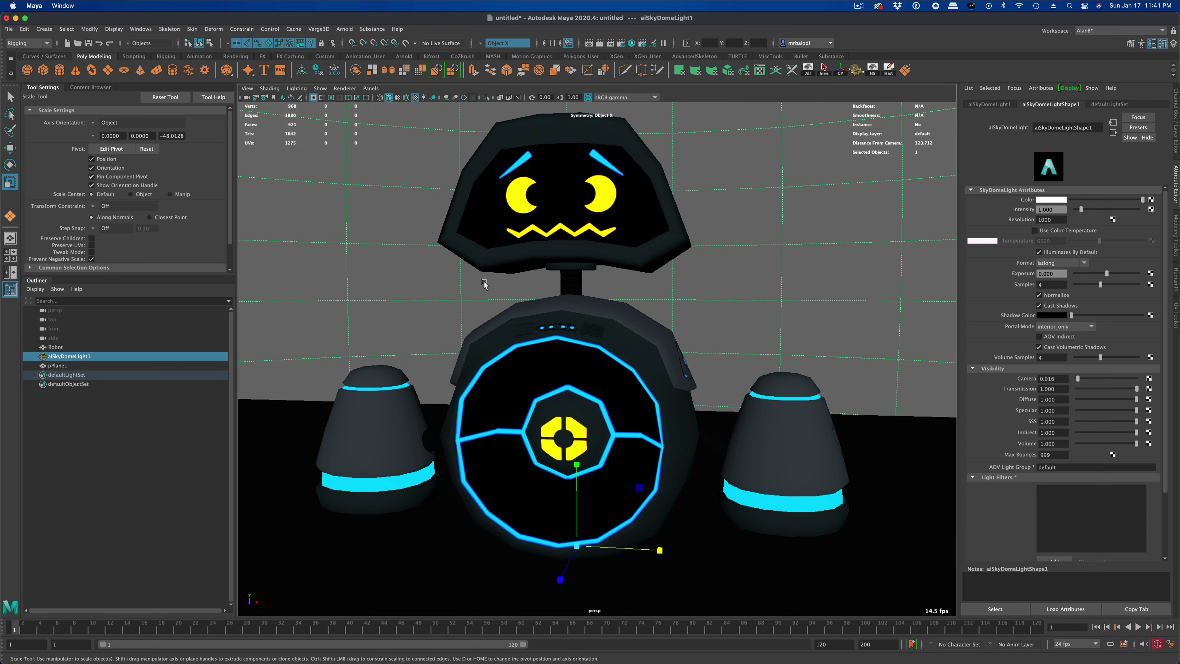
# Step: Create an Arnold area light in the scene
pyautogui.press('q')
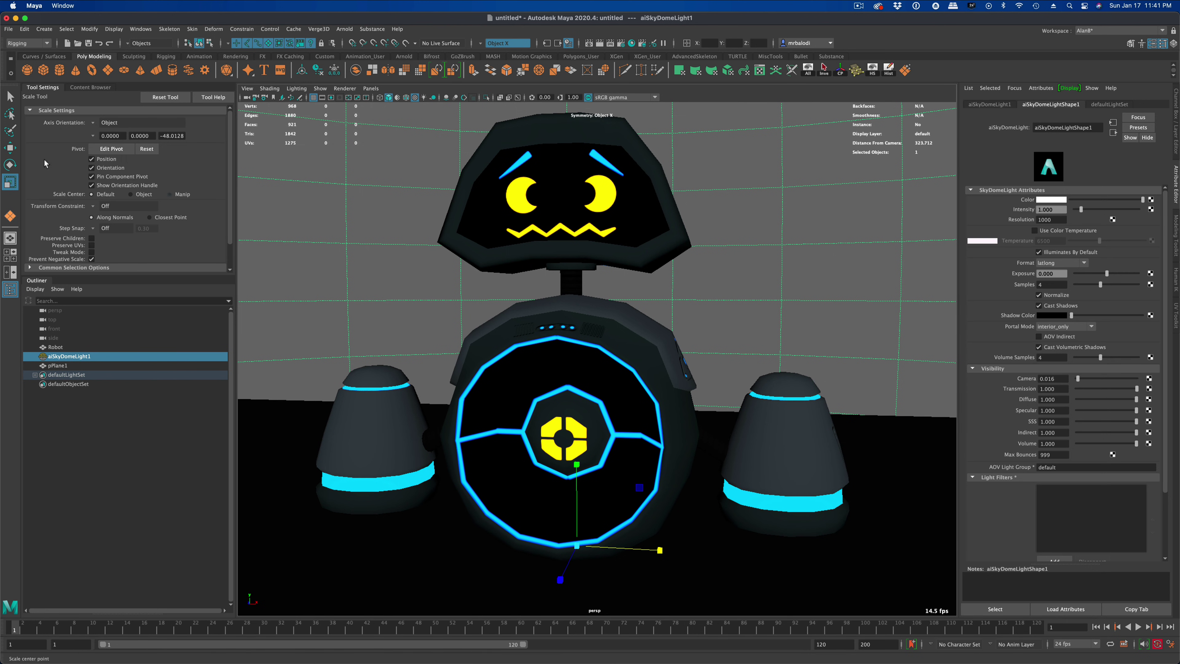
pyautogui.scroll(-3, 480, 361)
pyautogui.keyDown('alt'); pyautogui.moveTo(480, 360); pyautogui.dragTo(508, 293); pyautogui.keyUp('alt')
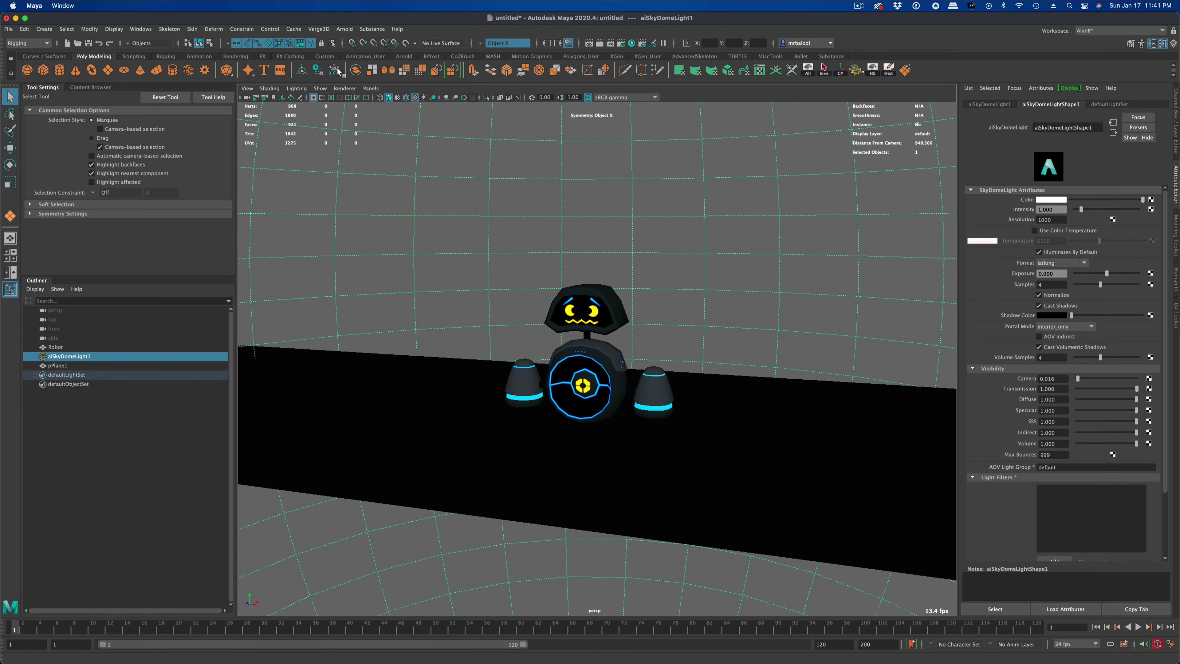
pyautogui.click(344, 29)
pyautogui.moveTo(378, 76)
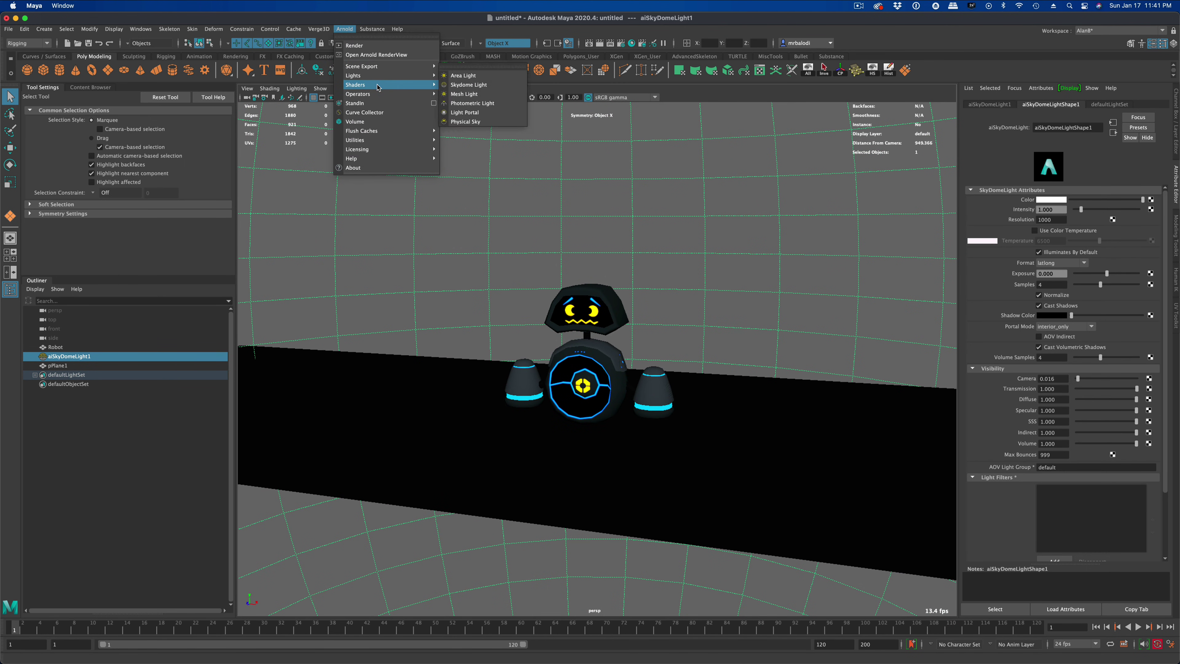
pyautogui.click(507, 79)
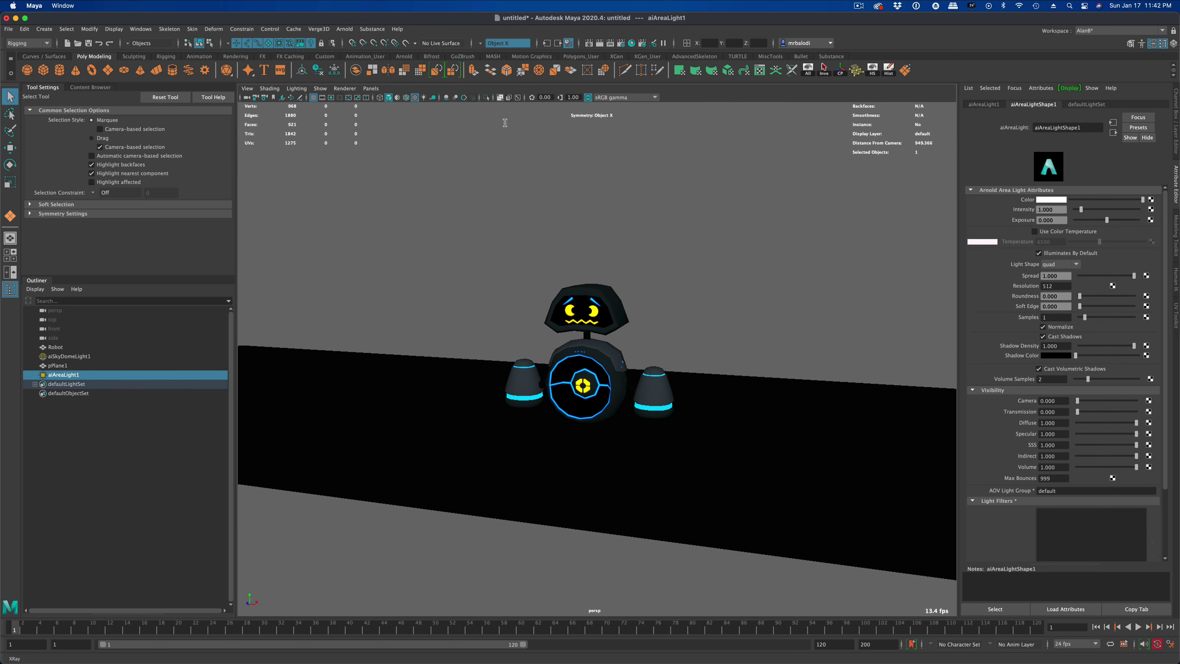
# Step: Raise the area light above the robot's head and scale it uniformly to about 175
pyautogui.click(10, 148)
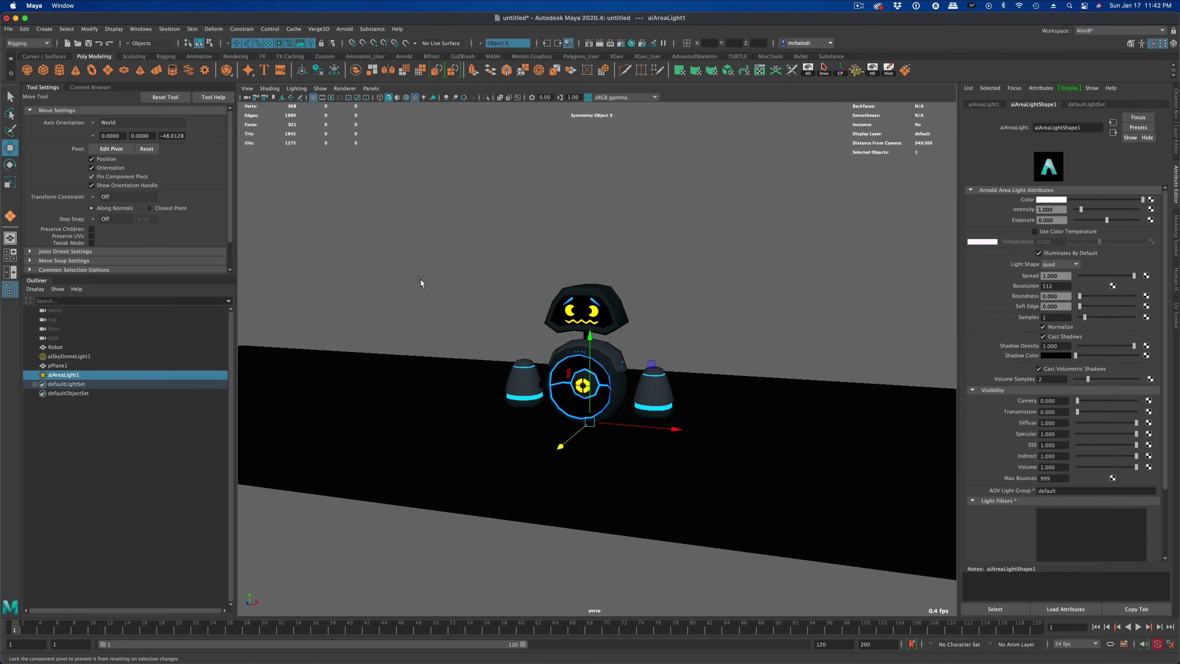
pyautogui.moveTo(590, 341); pyautogui.dragTo(589, 162)
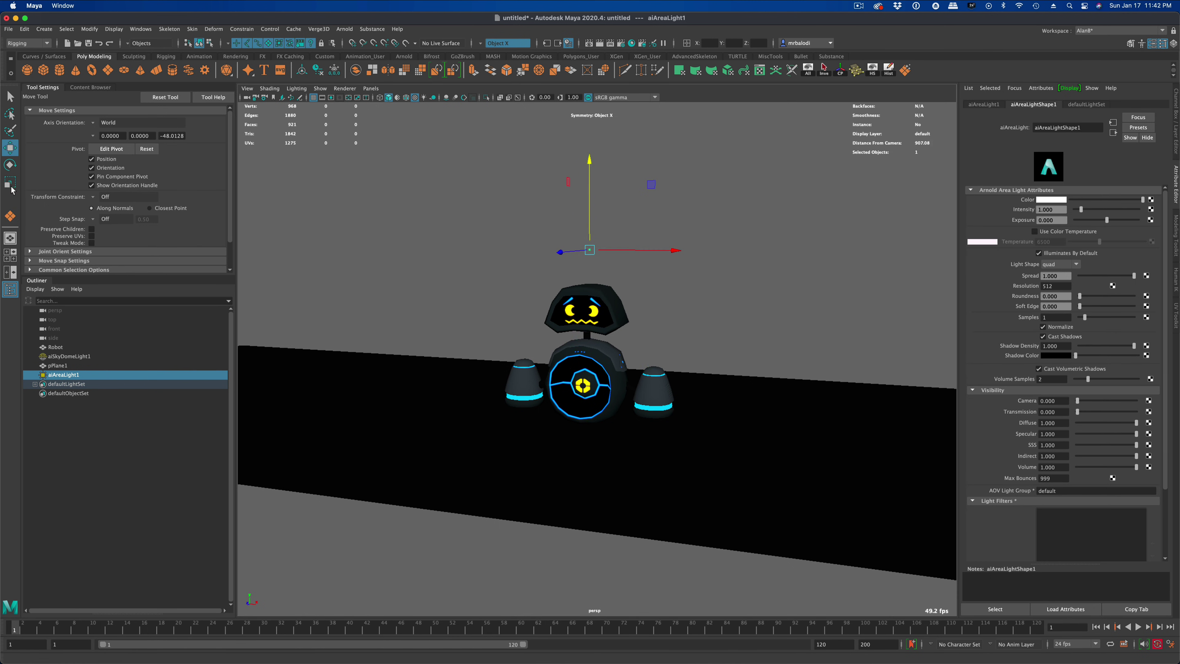
pyautogui.press('r')
pyautogui.moveTo(591, 252); pyautogui.dragTo(796, 161)
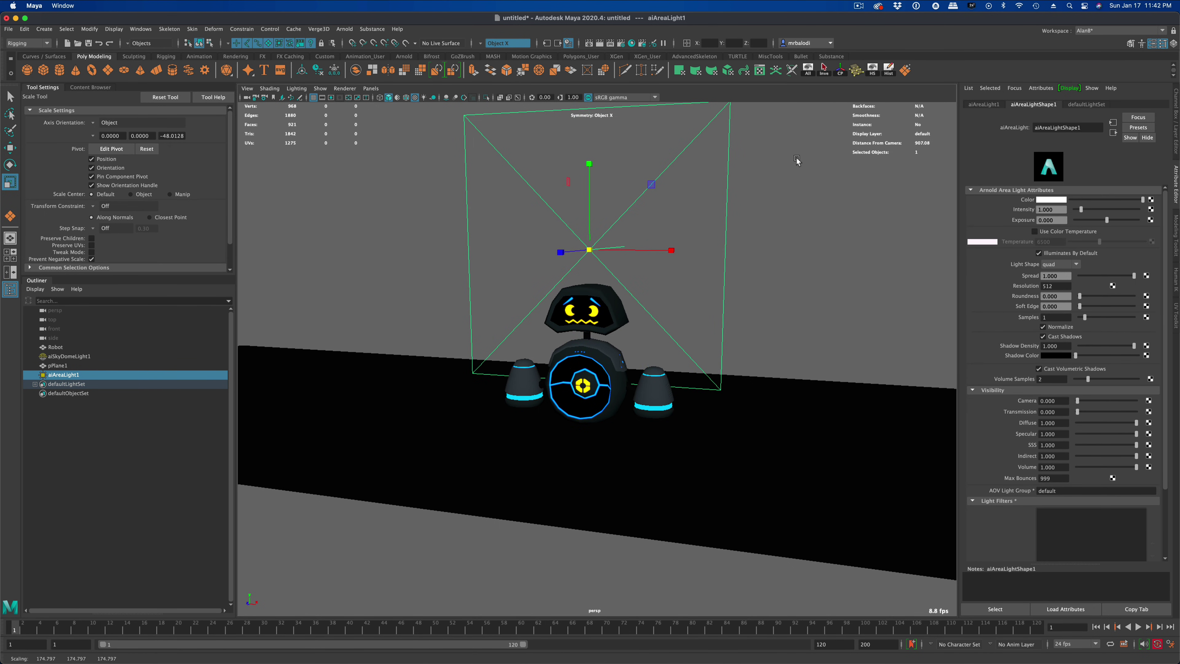
# Step: Rotate the area light around its vertical axis and tilt it downward to aim at the robot
pyautogui.click(9, 165)
pyautogui.keyDown('alt'); pyautogui.moveTo(337, 252); pyautogui.dragTo(419, 275); pyautogui.keyUp('alt')
pyautogui.moveTo(634, 272); pyautogui.dragTo(493, 271)
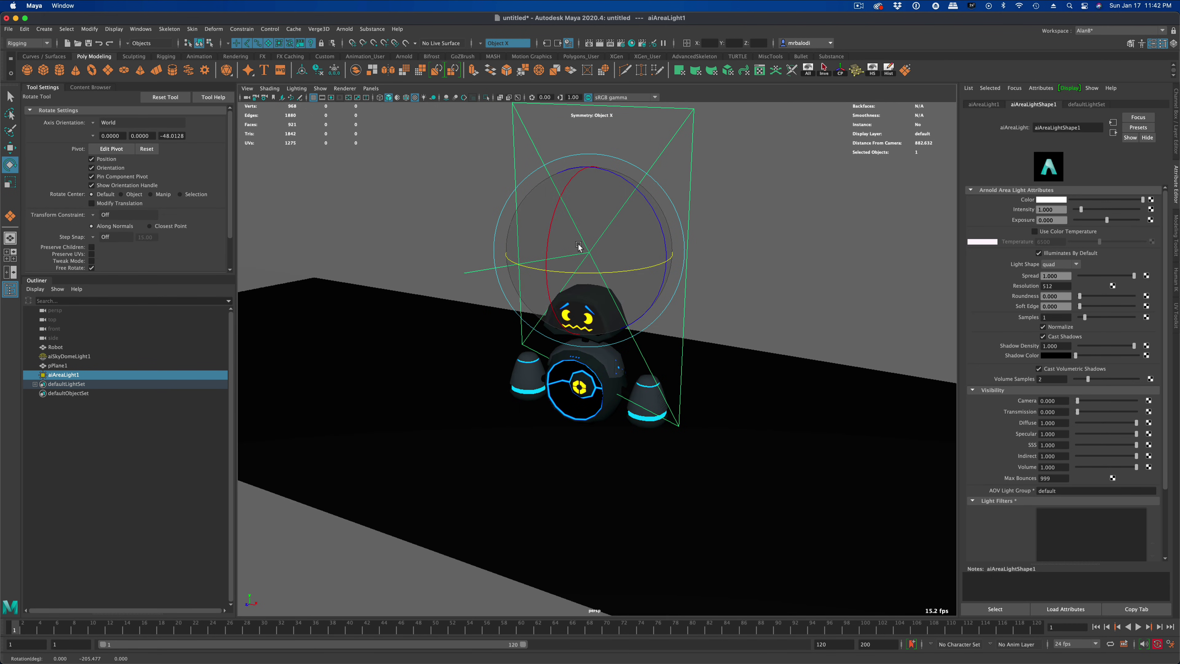
pyautogui.moveTo(580, 247); pyautogui.dragTo(277, 212)
# Step: Move the area light out to one side of the robot, keeping it above head height and aimed at the robot
pyautogui.press('w')
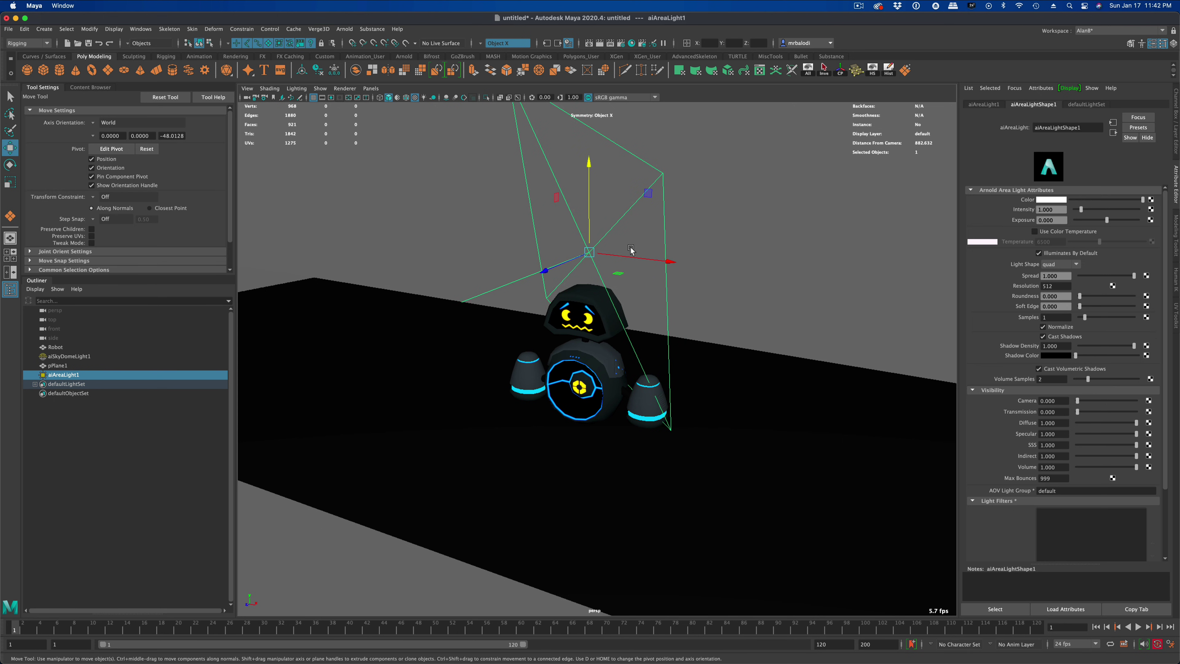
pyautogui.moveTo(679, 274); pyautogui.dragTo(613, 307)
pyautogui.keyDown('alt'); pyautogui.moveTo(546, 292); pyautogui.dragTo(678, 352); pyautogui.keyUp('alt')
pyautogui.keyDown('alt'); pyautogui.moveTo(566, 328); pyautogui.dragTo(732, 453); pyautogui.keyUp('alt')
pyautogui.press('e')
pyautogui.keyDown('alt'); pyautogui.moveTo(503, 481); pyautogui.dragTo(509, 479); pyautogui.keyUp('alt')
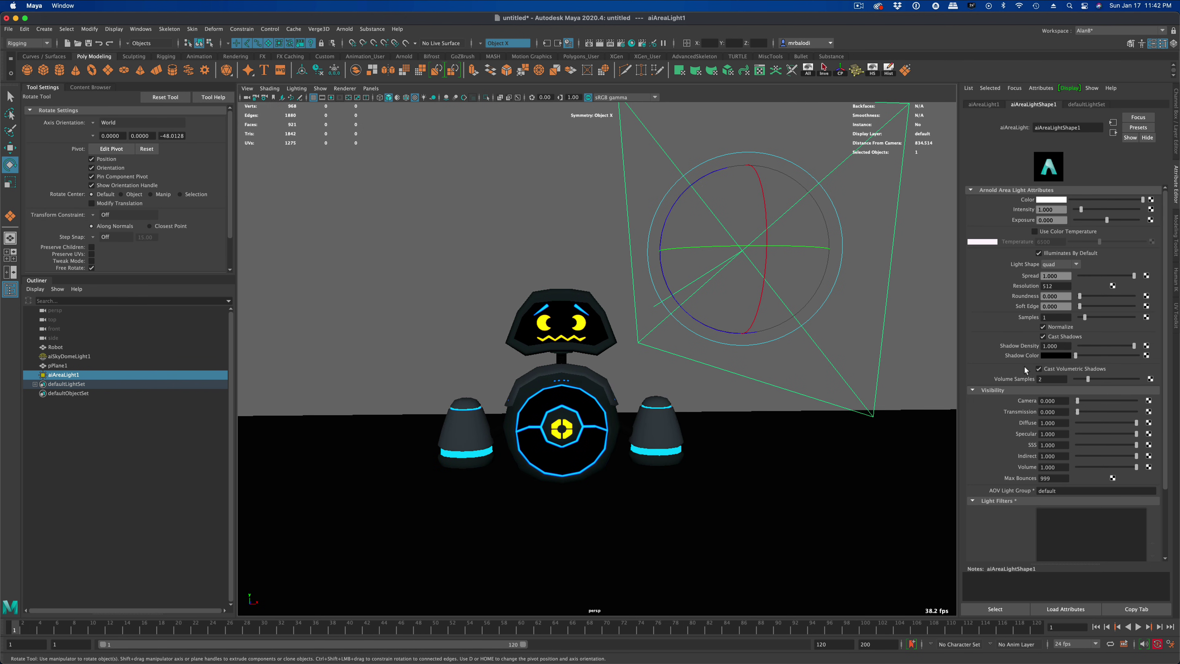
# Step: Set the area light's volume samples and samples to 4
pyautogui.doubleClick(1045, 379)
pyautogui.write('4')
pyautogui.doubleClick(1051, 318)
pyautogui.write('4')
pyautogui.press('Return')
# Step: Raise the area light's intensity to 5.735 and exposure to 1.343, and render the frame from the bookmarked front view
pyautogui.moveTo(1082, 211); pyautogui.dragTo(1101, 211)
pyautogui.keyDown('alt'); pyautogui.moveTo(703, 344); pyautogui.dragTo(632, 320); pyautogui.keyUp('alt')
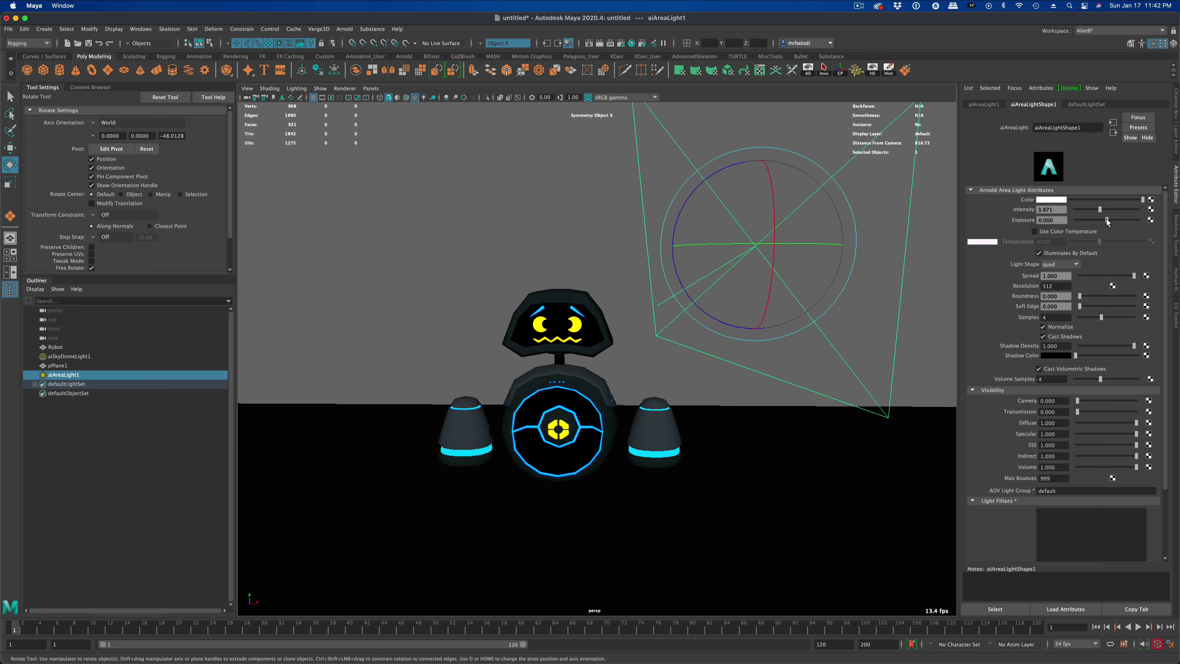
pyautogui.moveTo(1107, 220); pyautogui.dragTo(1115, 222)
pyautogui.click(601, 43)
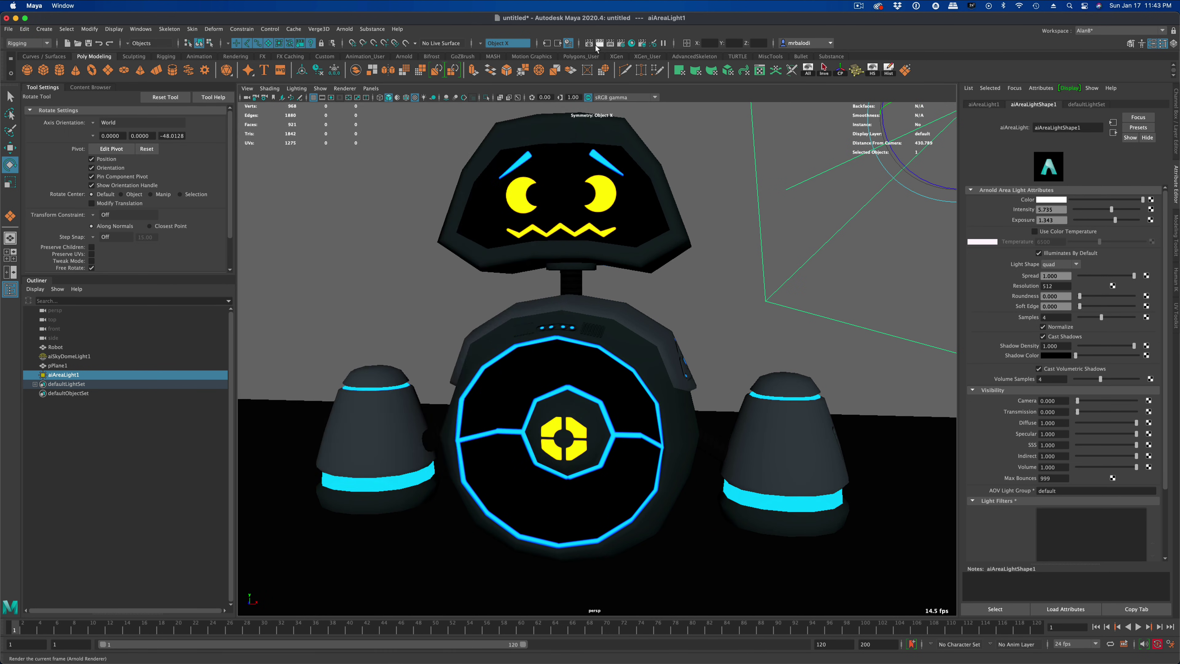
# Step: Render the current perspective frame with the Arnold Renderer and reposition the Render View window over the viewport
pyautogui.click(598, 44)
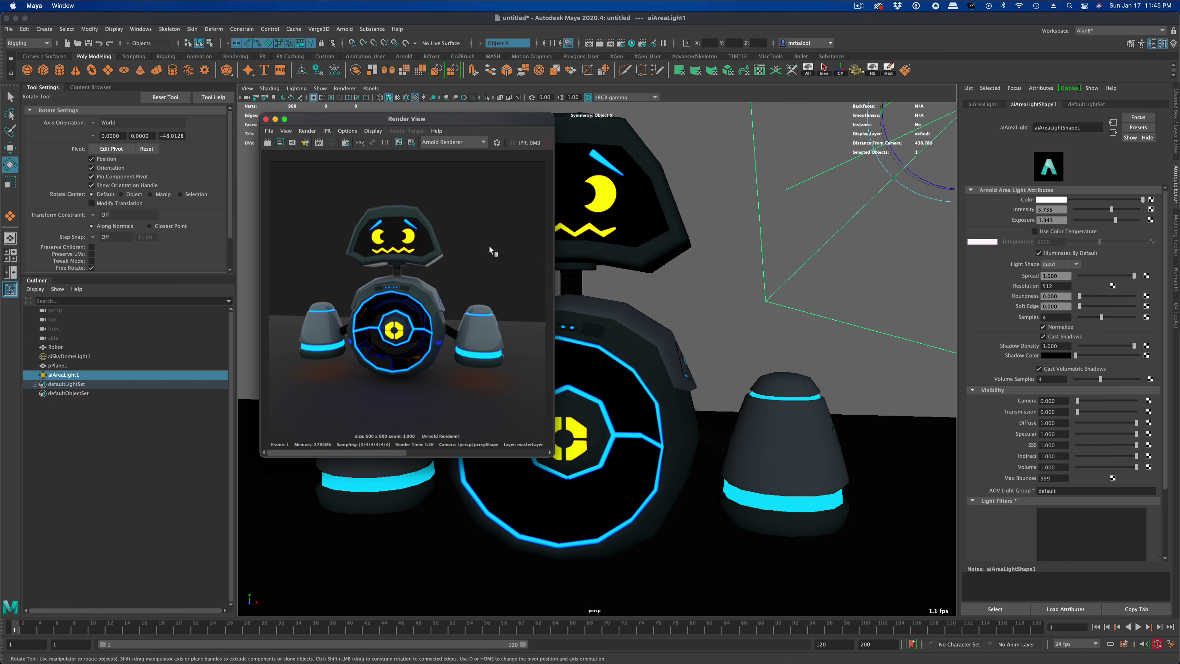
pyautogui.moveTo(438, 121); pyautogui.dragTo(497, 157)
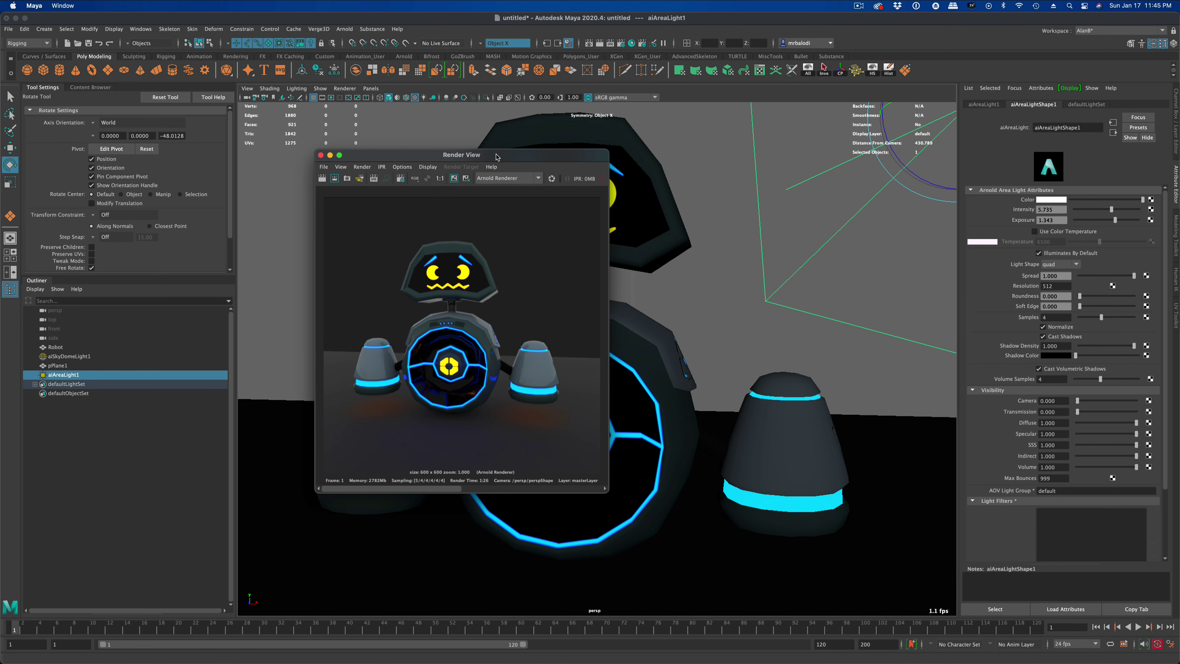
pyautogui.moveTo(497, 157); pyautogui.dragTo(467, 152)
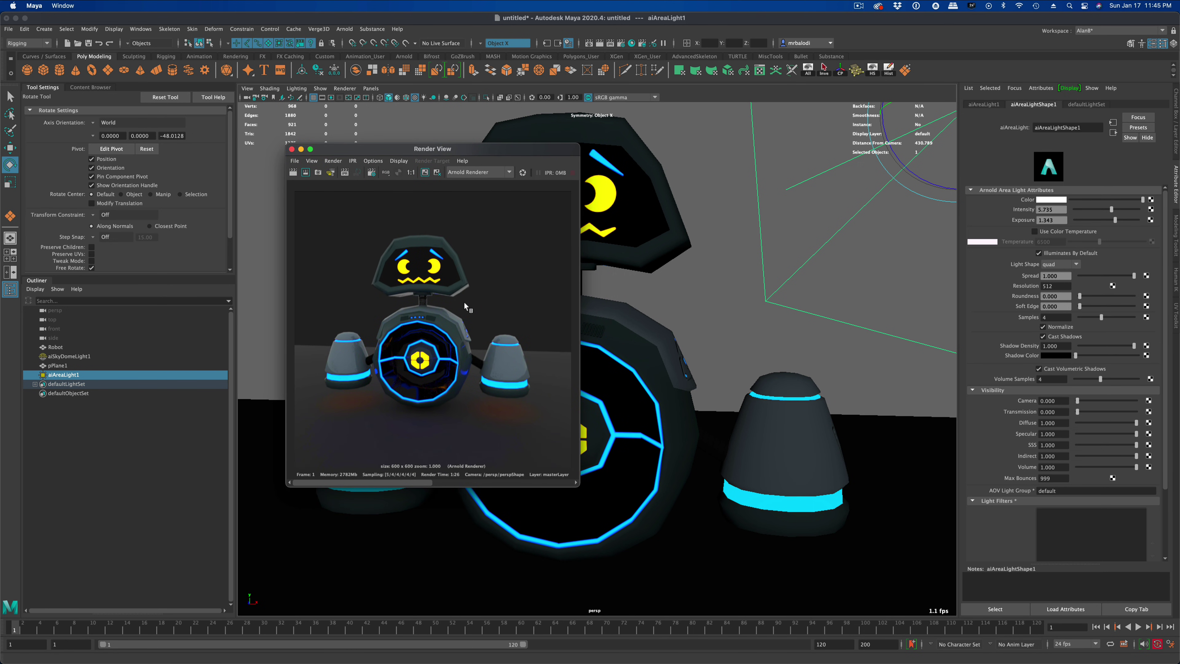
pyautogui.moveTo(459, 153)
pyautogui.mouseDown()
pyautogui.moveTo(467, 163)
pyautogui.moveTo(459, 154)
pyautogui.mouseUp()
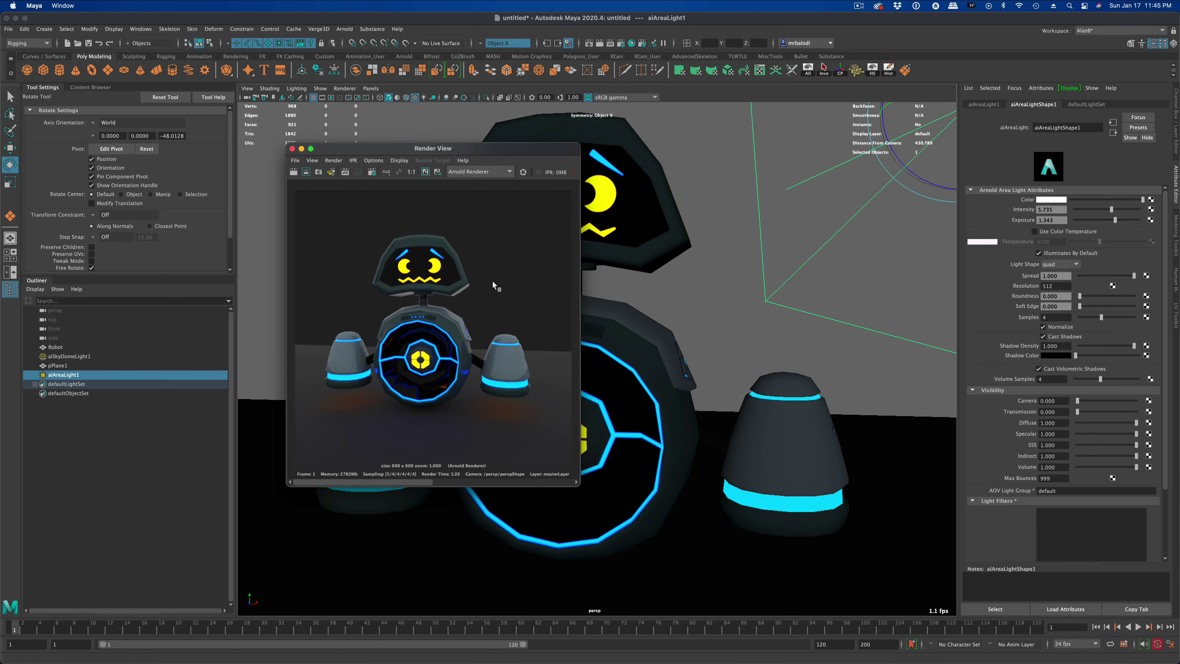
pyautogui.moveTo(503, 149); pyautogui.dragTo(344, 132)
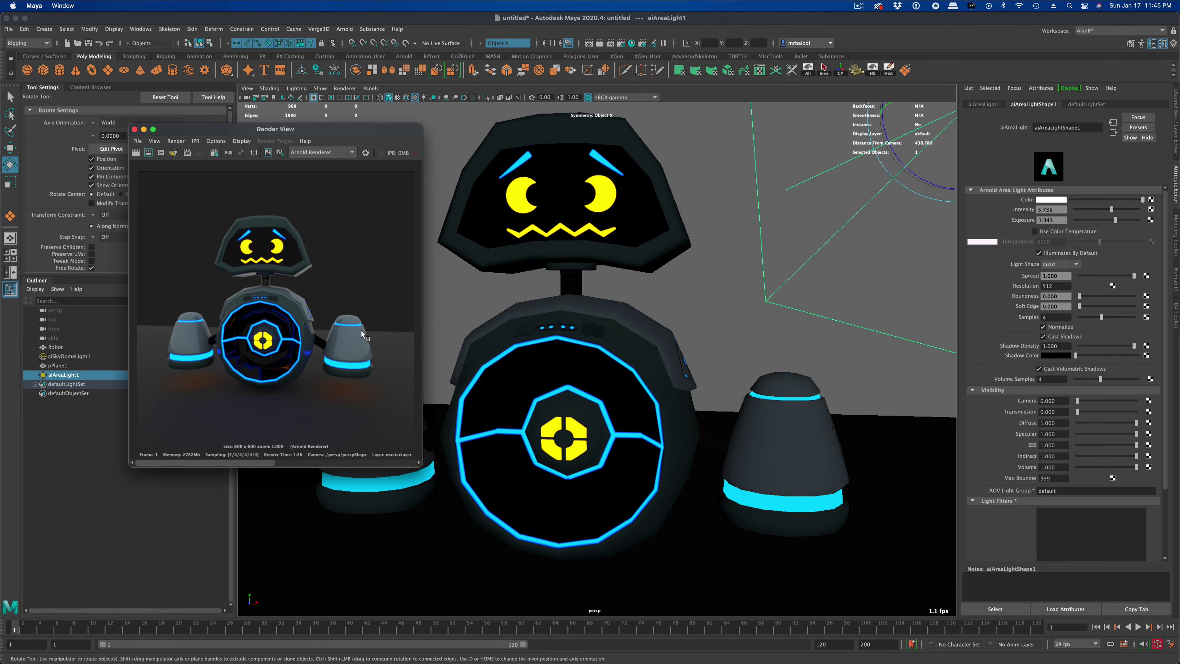
pyautogui.moveTo(316, 132); pyautogui.dragTo(384, 151)
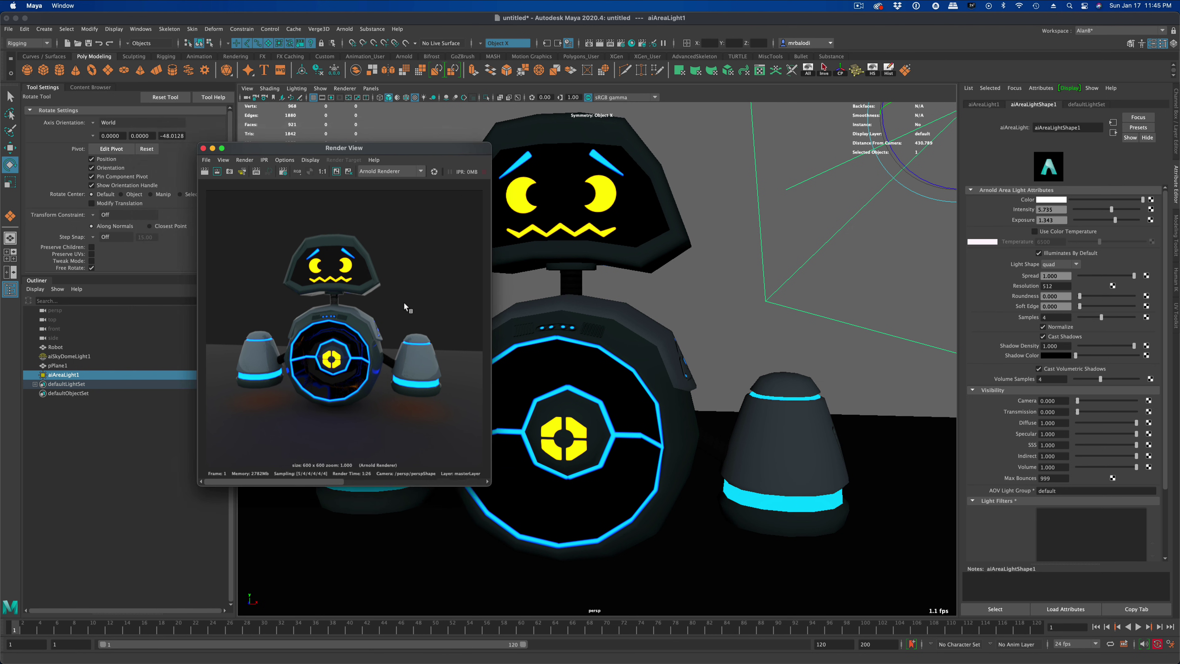
pyautogui.moveTo(448, 149); pyautogui.dragTo(455, 159)
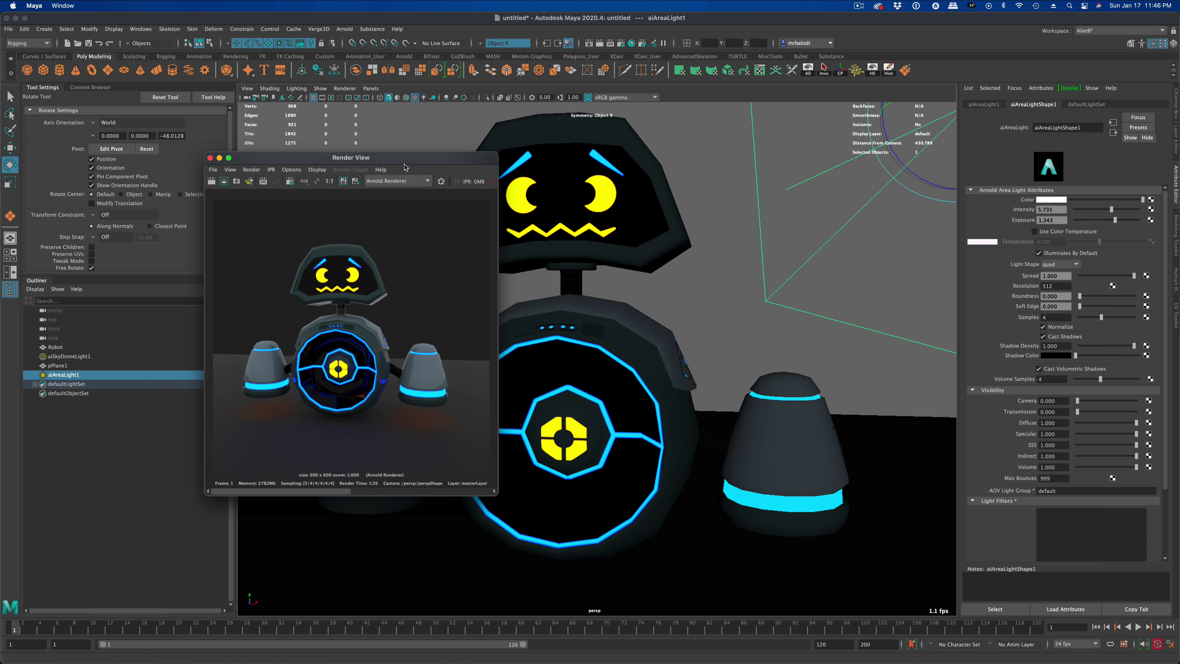
pyautogui.moveTo(405, 160); pyautogui.dragTo(419, 164)
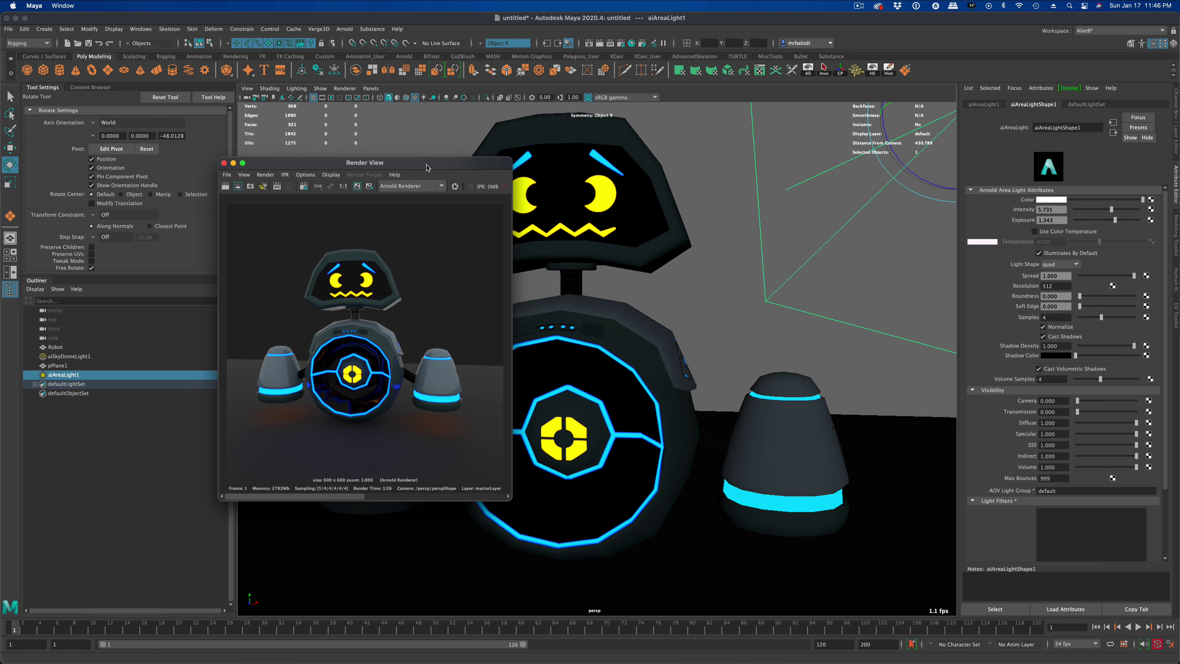
pyautogui.moveTo(427, 167)
pyautogui.mouseDown()
pyautogui.moveTo(642, 165)
pyautogui.moveTo(428, 168)
pyautogui.mouseUp()
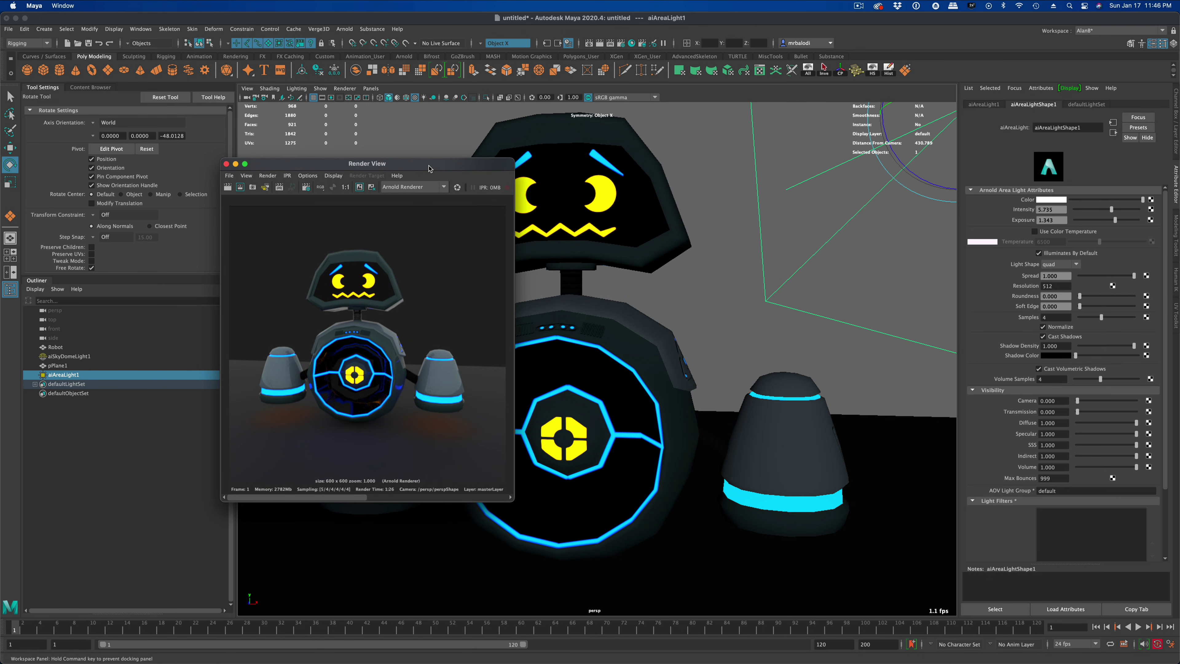